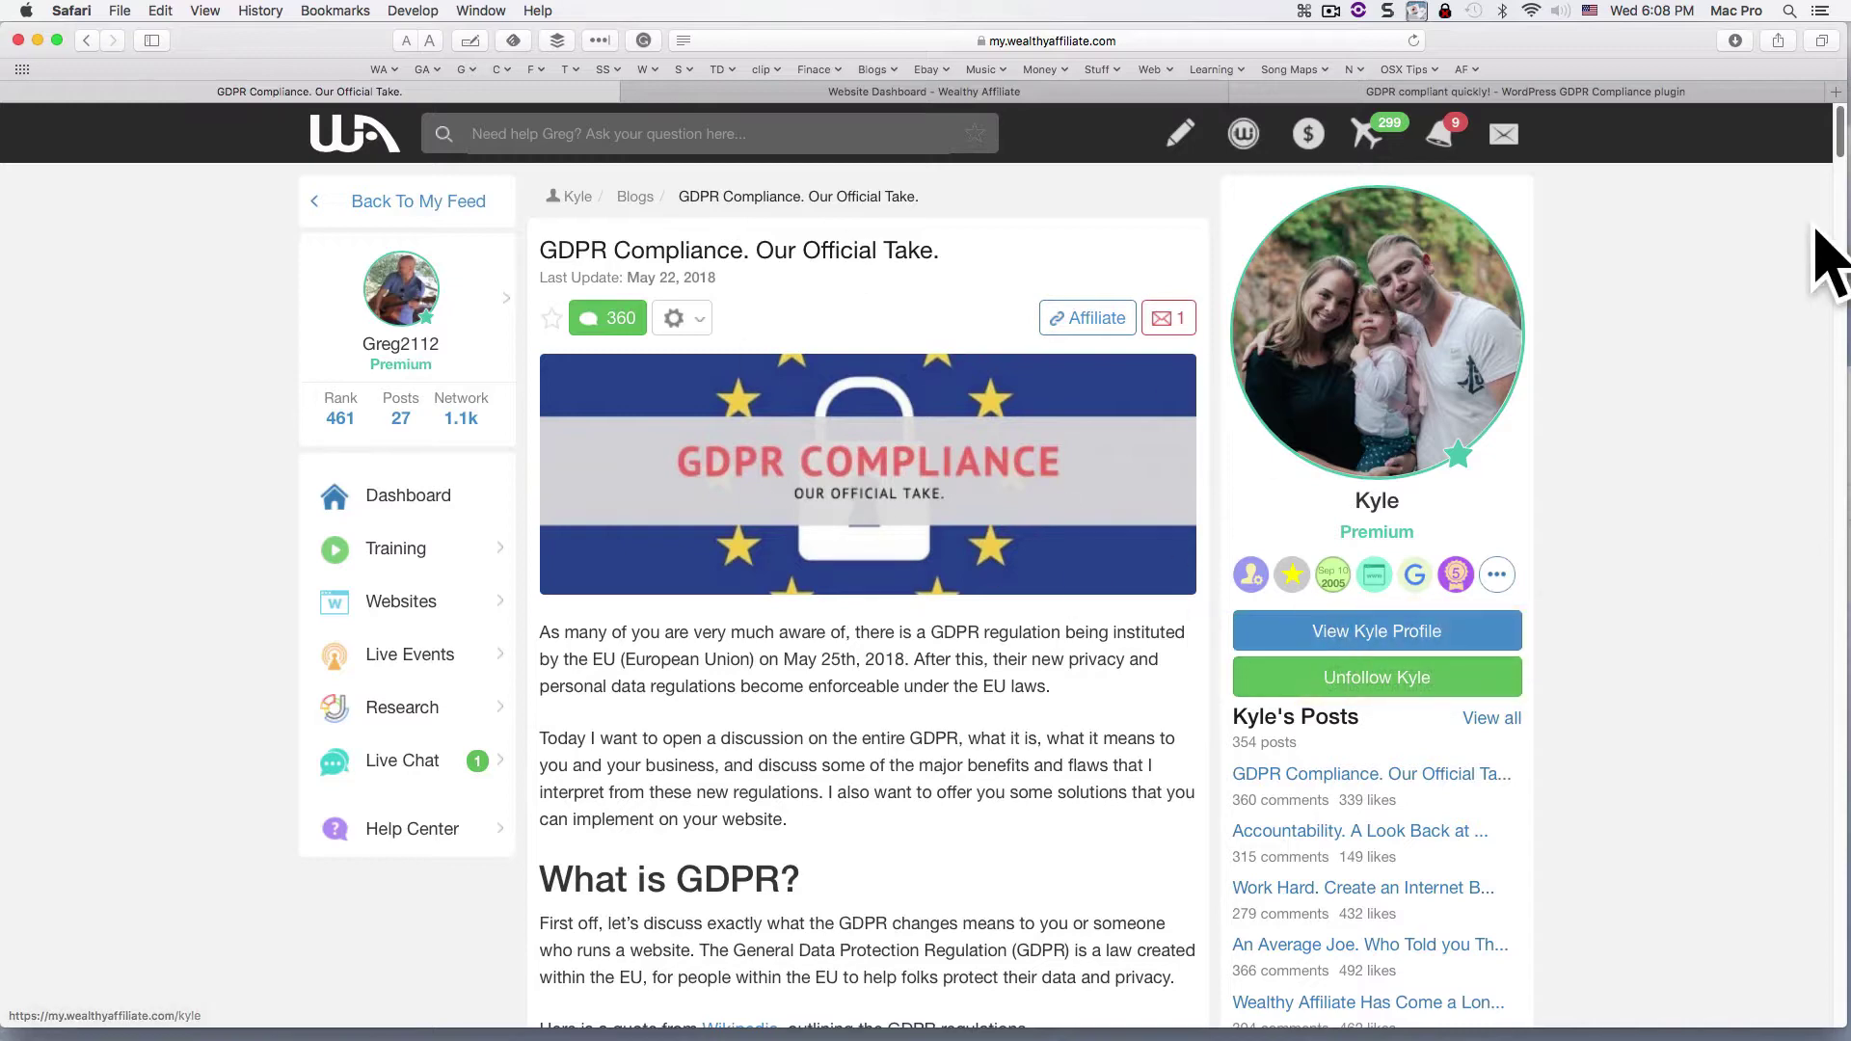
# Scroll the 'GDPR Compliance. Our Official Take.' post down to its WP GDPR Compliance plugin recommendation.
pyautogui.moveTo(1837, 127); pyautogui.dragTo(1780, 538)
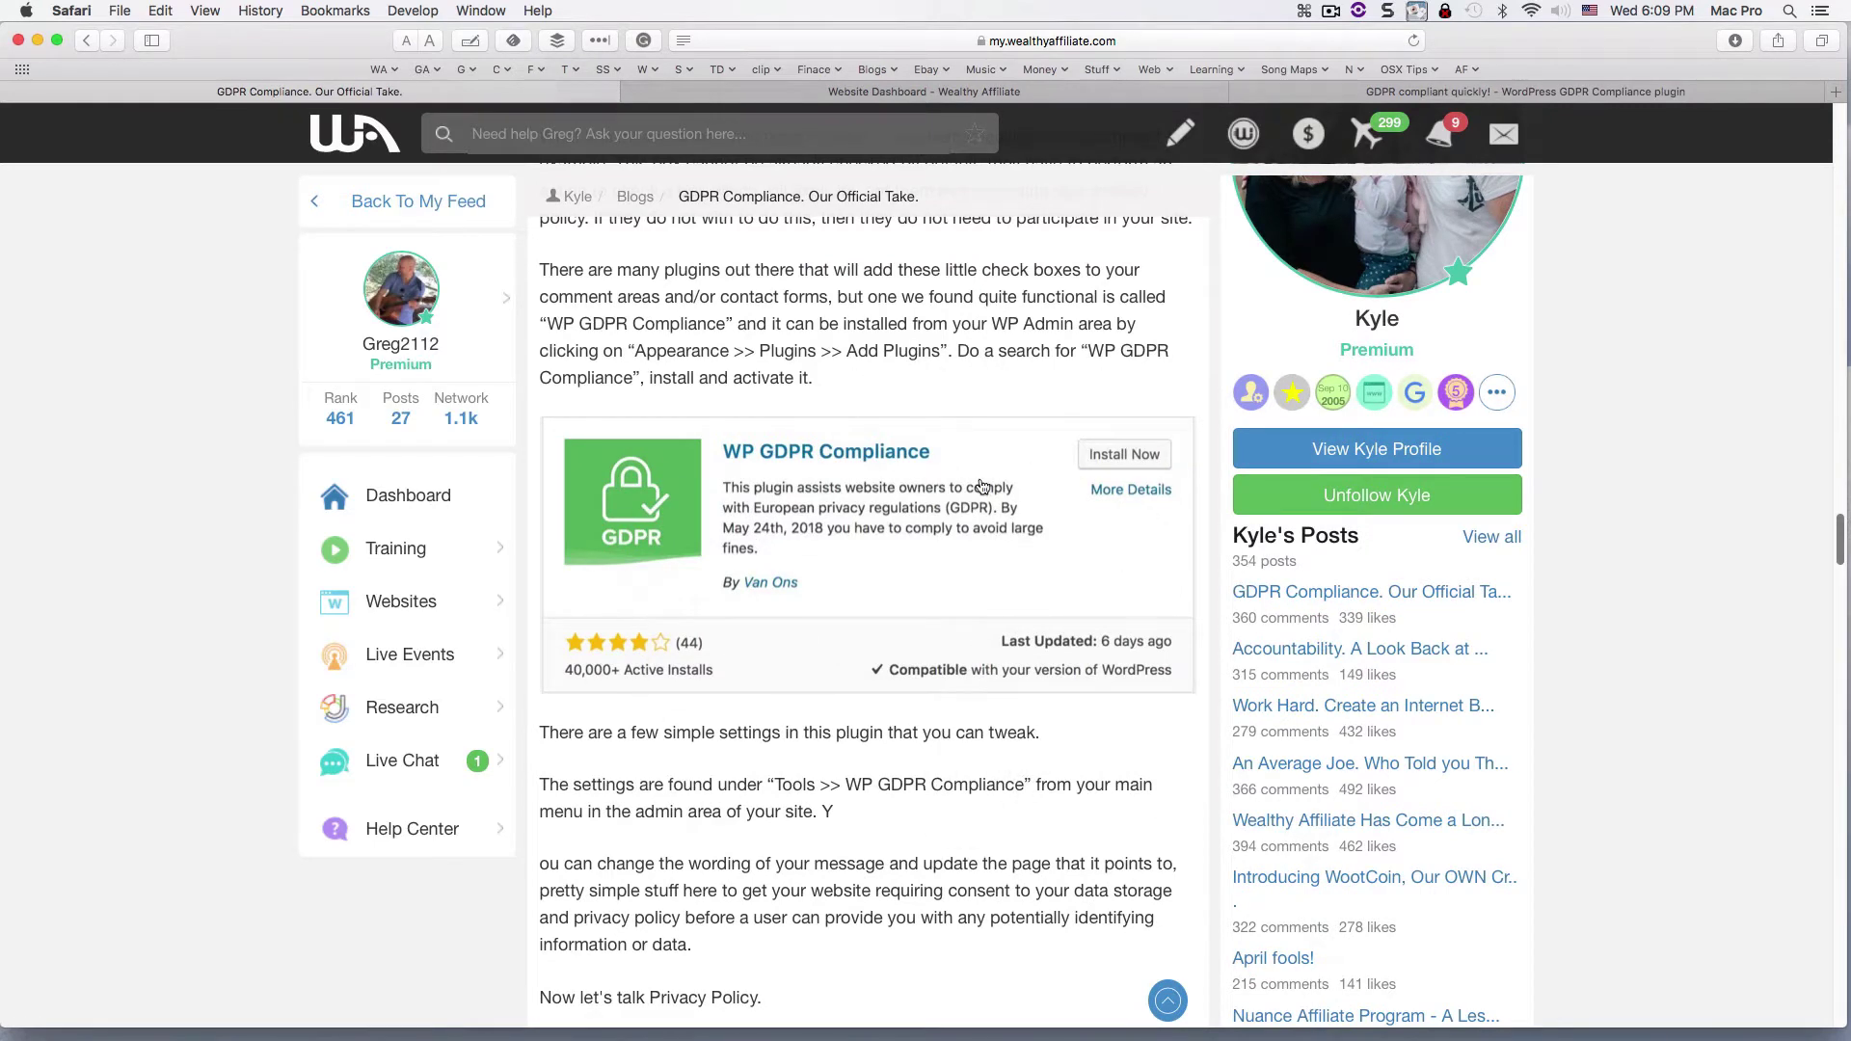
# Look over the wpgdprc.com plugin homepage, then go back to the Wealthy Affiliate Website Dashboard.
pyautogui.click(1380, 94)
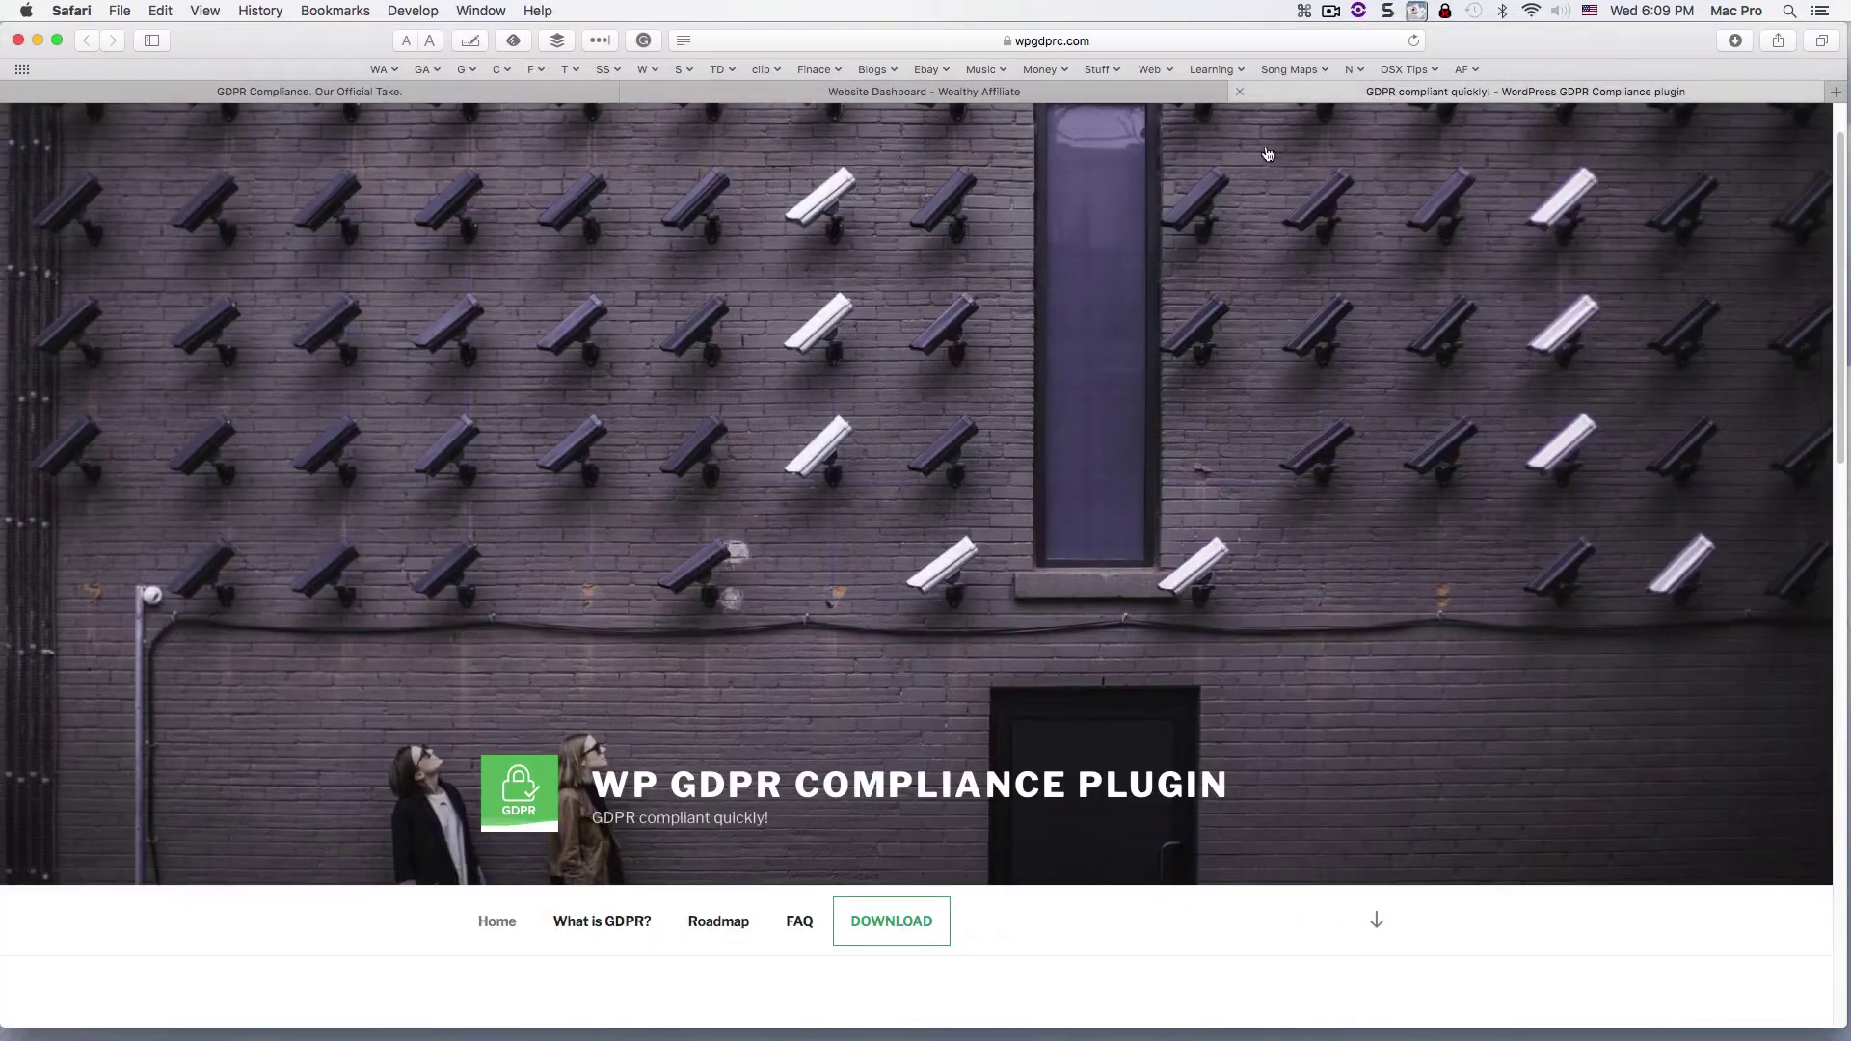
pyautogui.moveTo(1838, 299); pyautogui.dragTo(1821, 119)
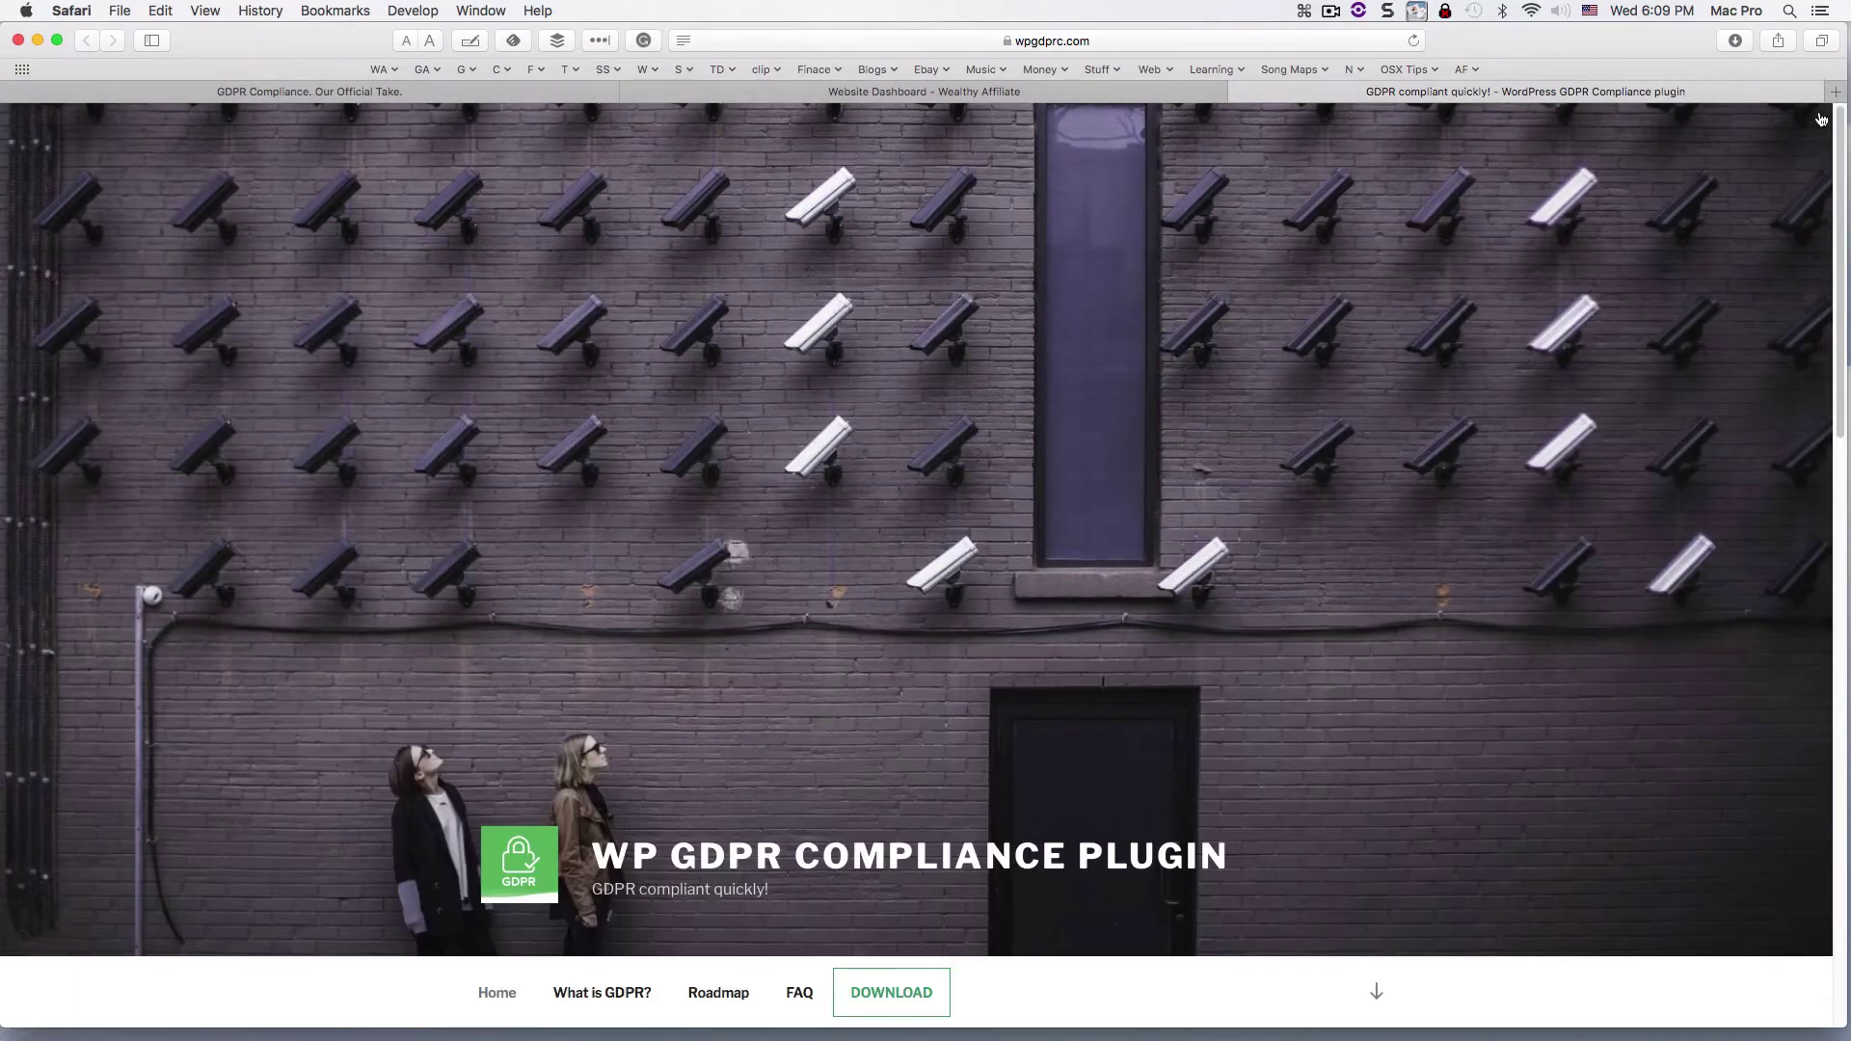
pyautogui.click(1051, 92)
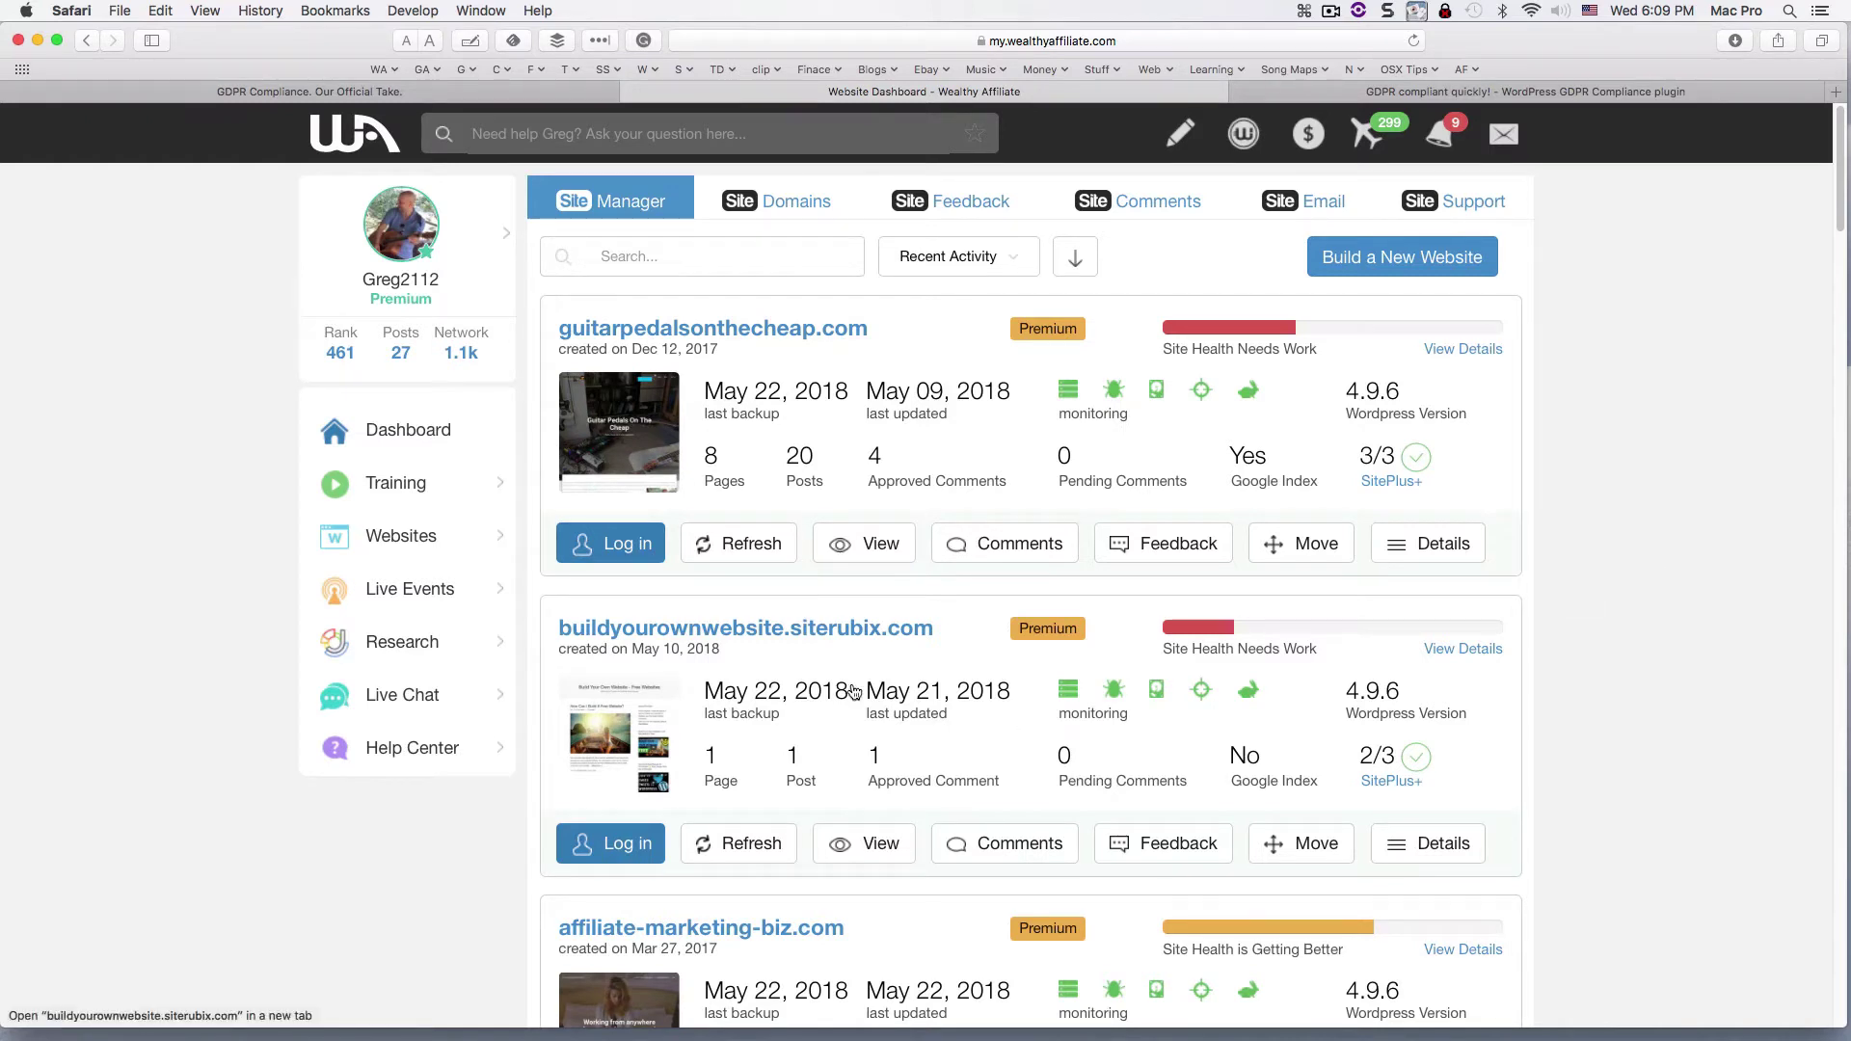
# Log in as administrator to buildyourownwebsite.siterubix.com from the Site Manager list.
pyautogui.click(622, 845)
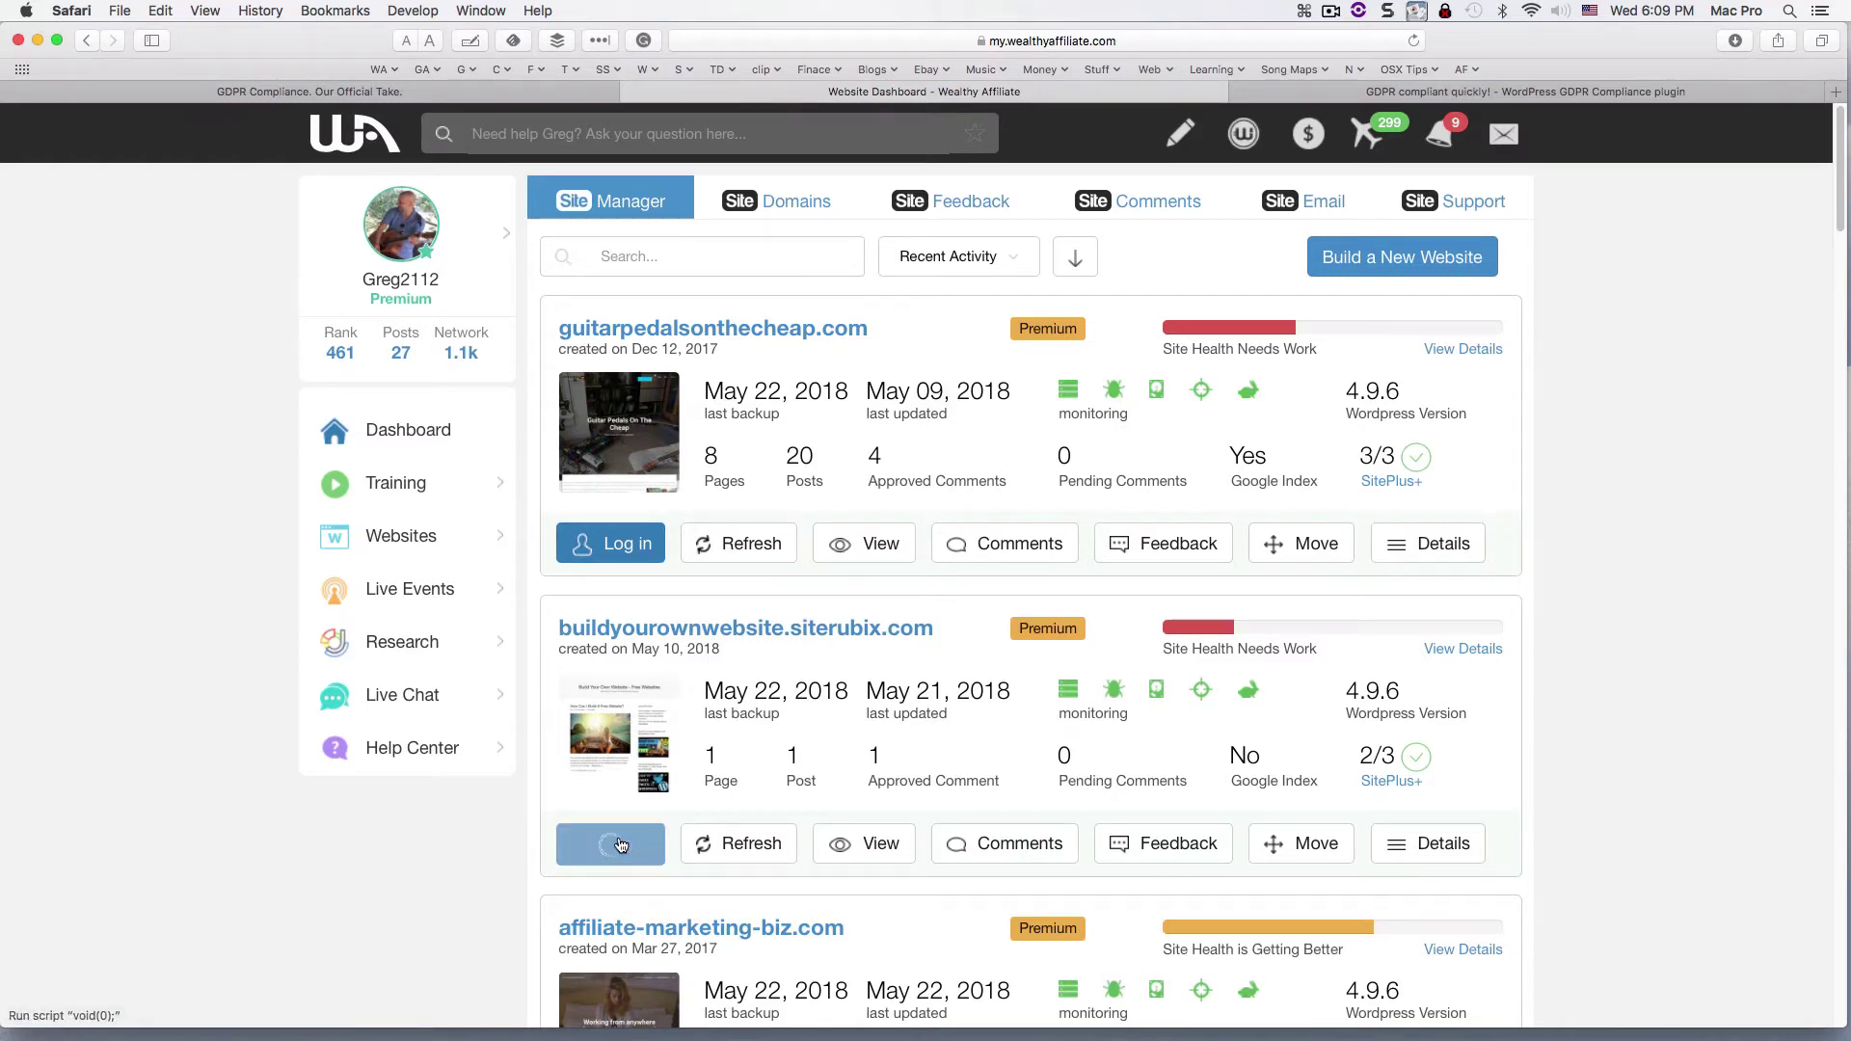
pyautogui.click(1091, 884)
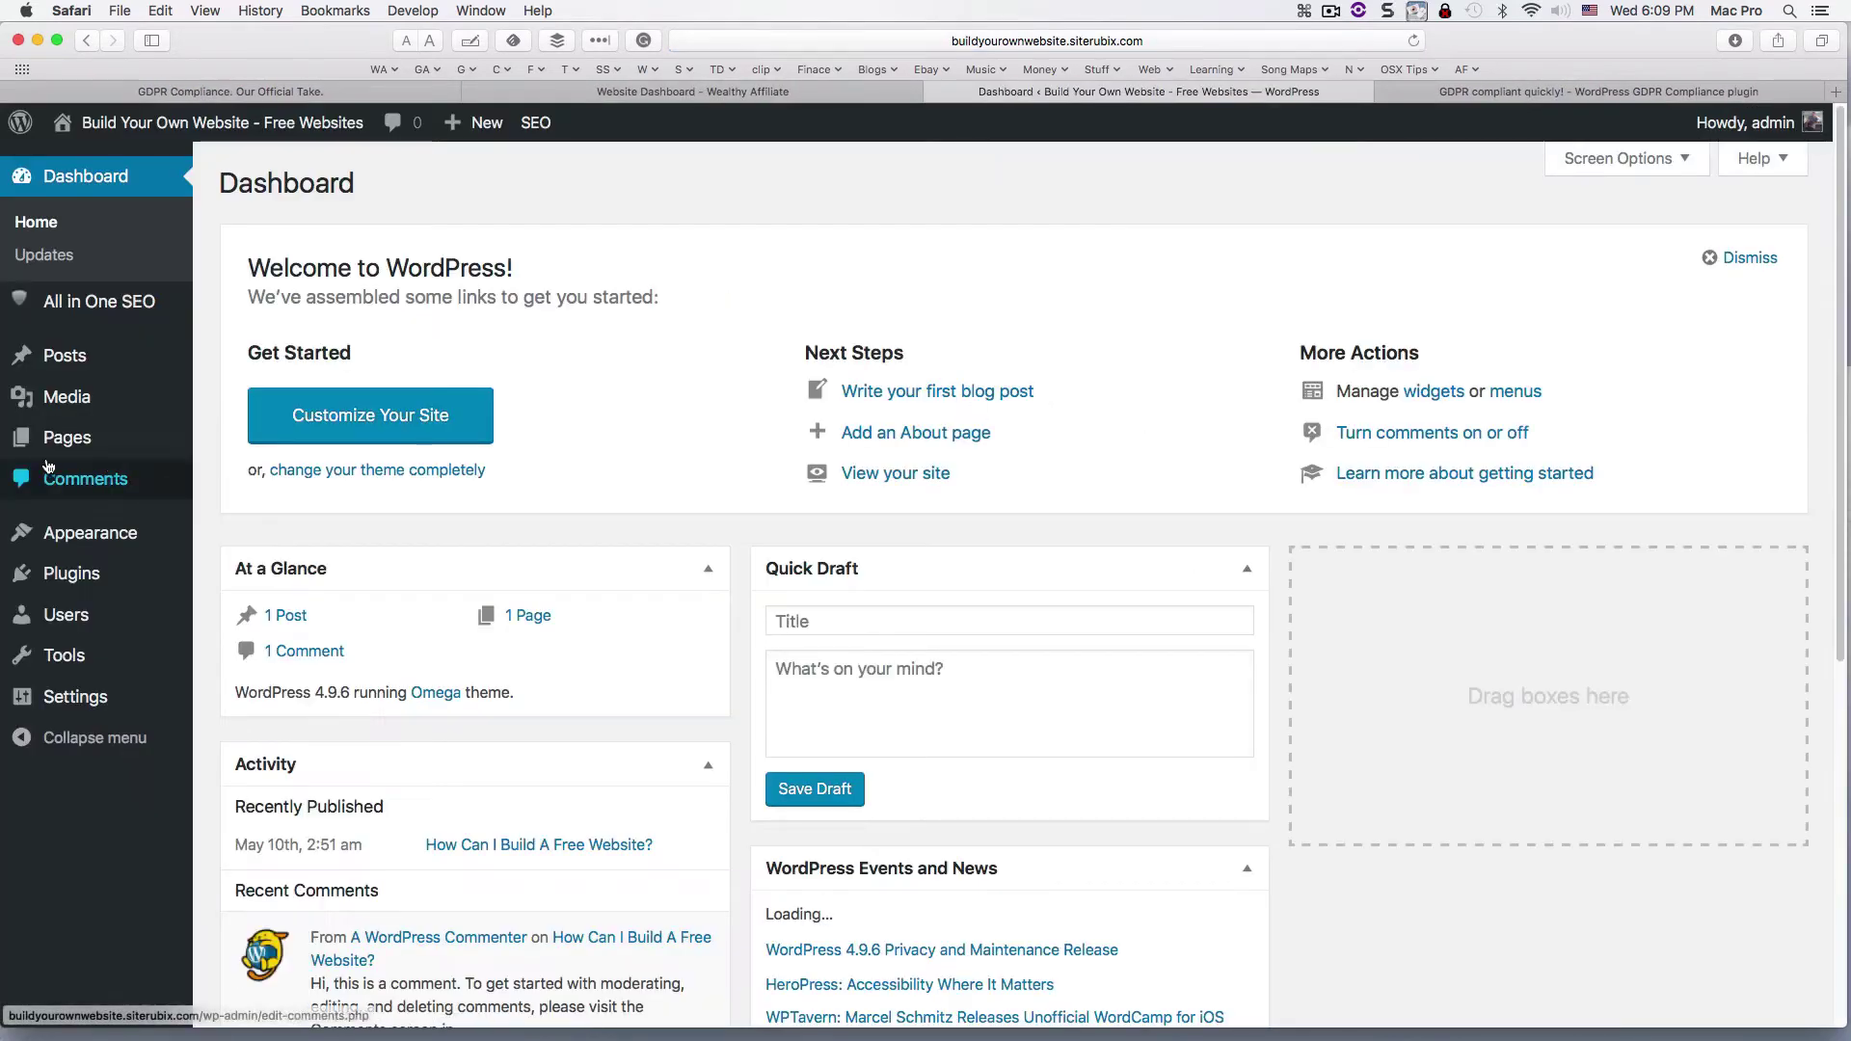
# Search Plugins > Add New for 'WP GDPR Compliance' and install it.
pyautogui.moveTo(84, 390)
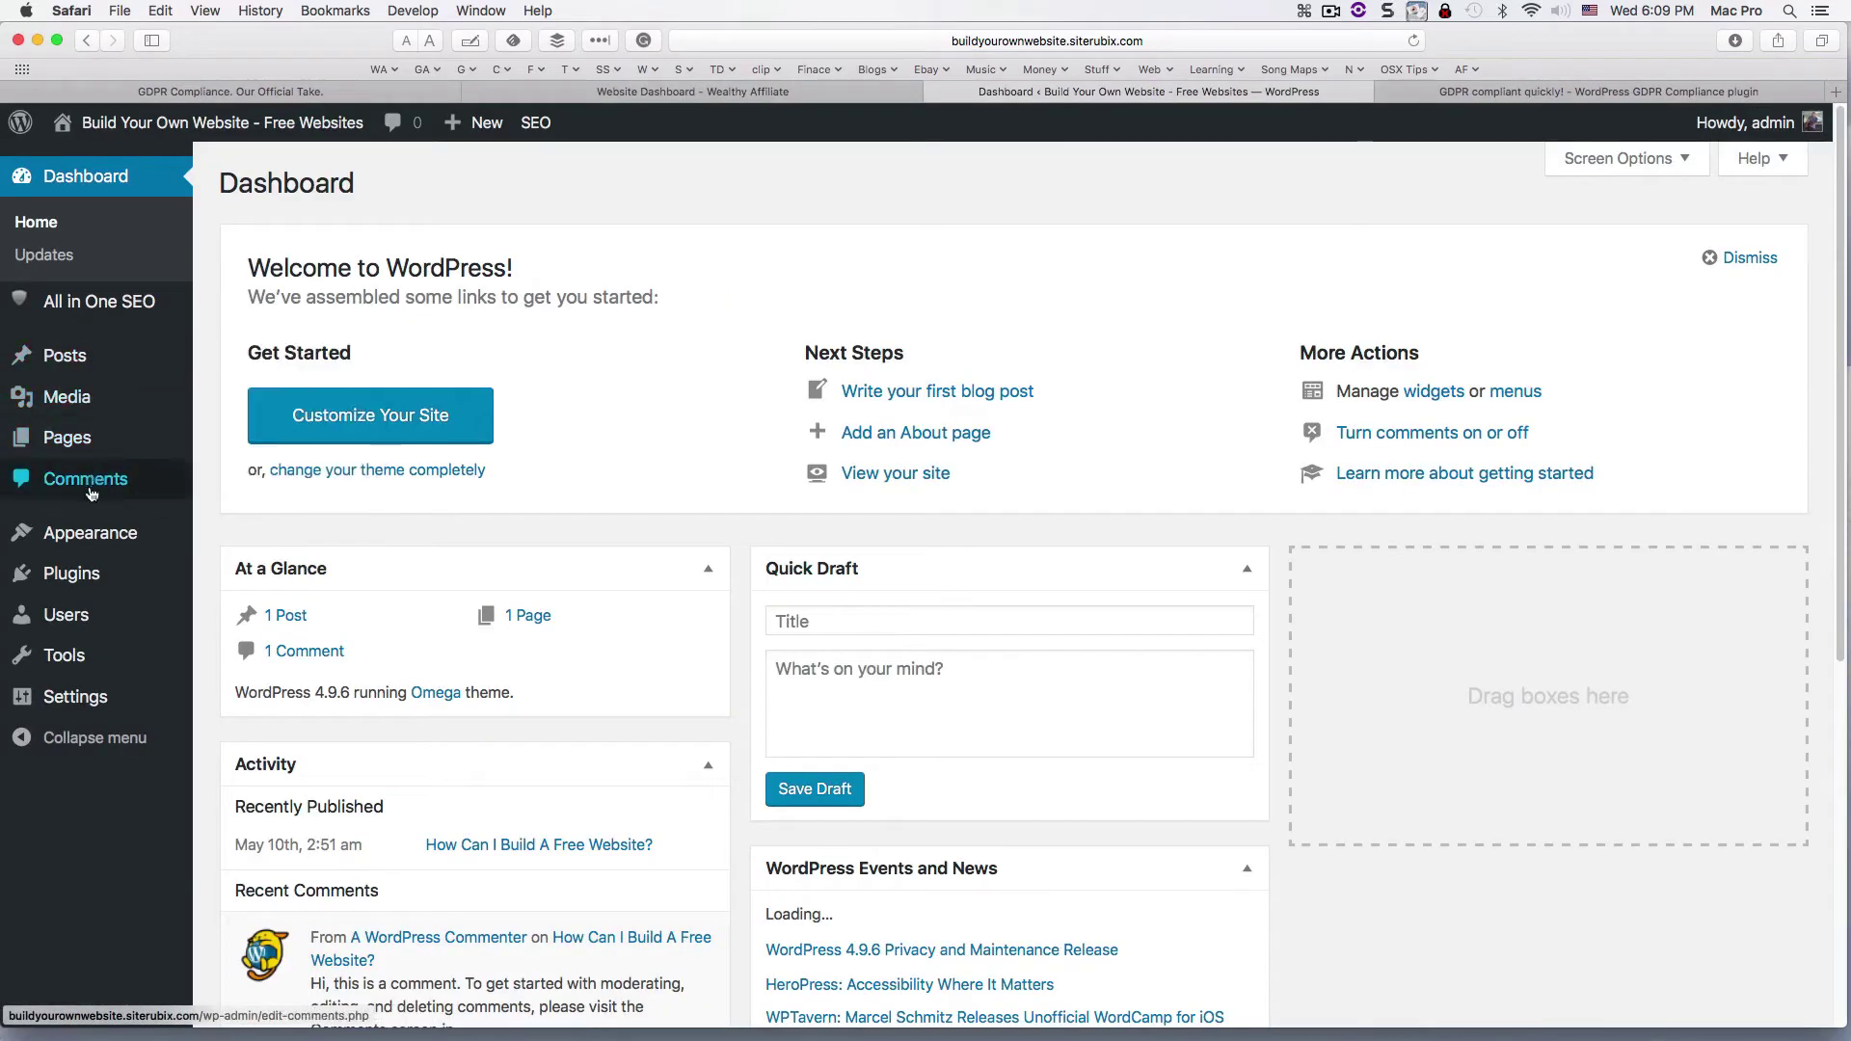
pyautogui.click(84, 571)
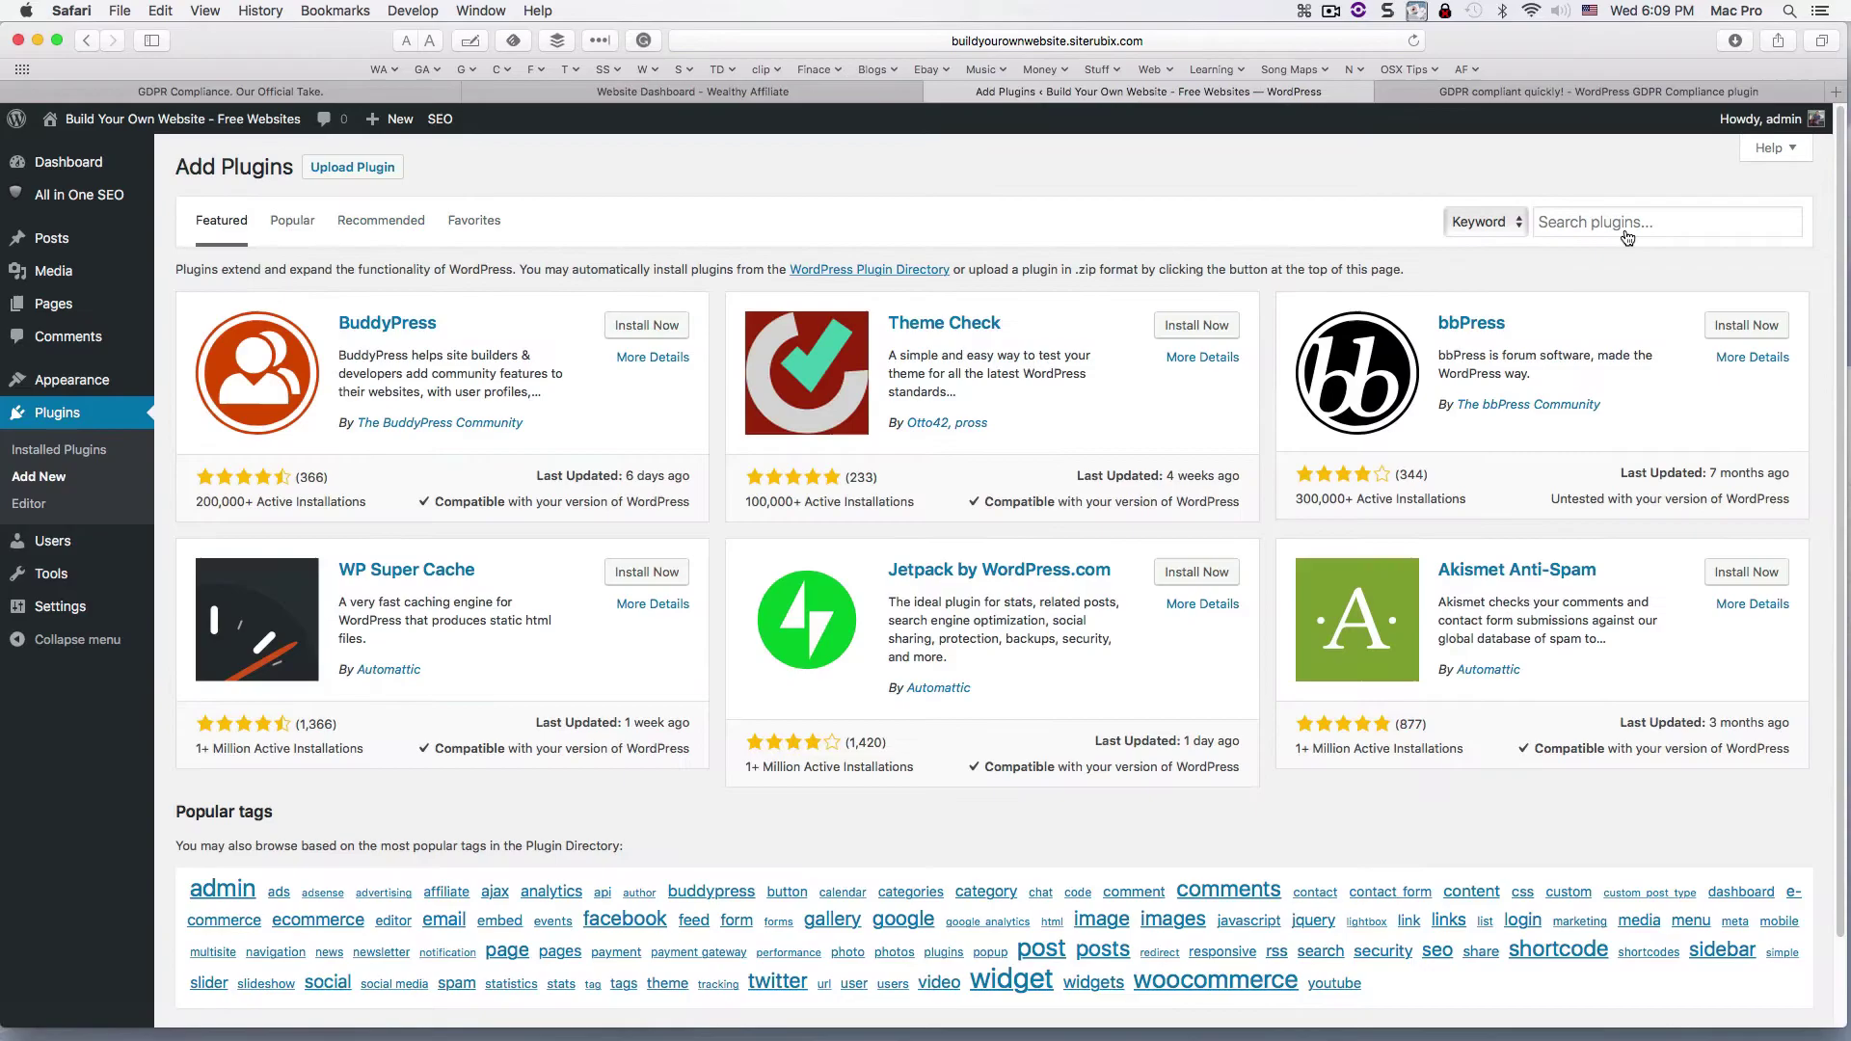
pyautogui.click(1627, 235)
pyautogui.write('WP GDPR Compliance')
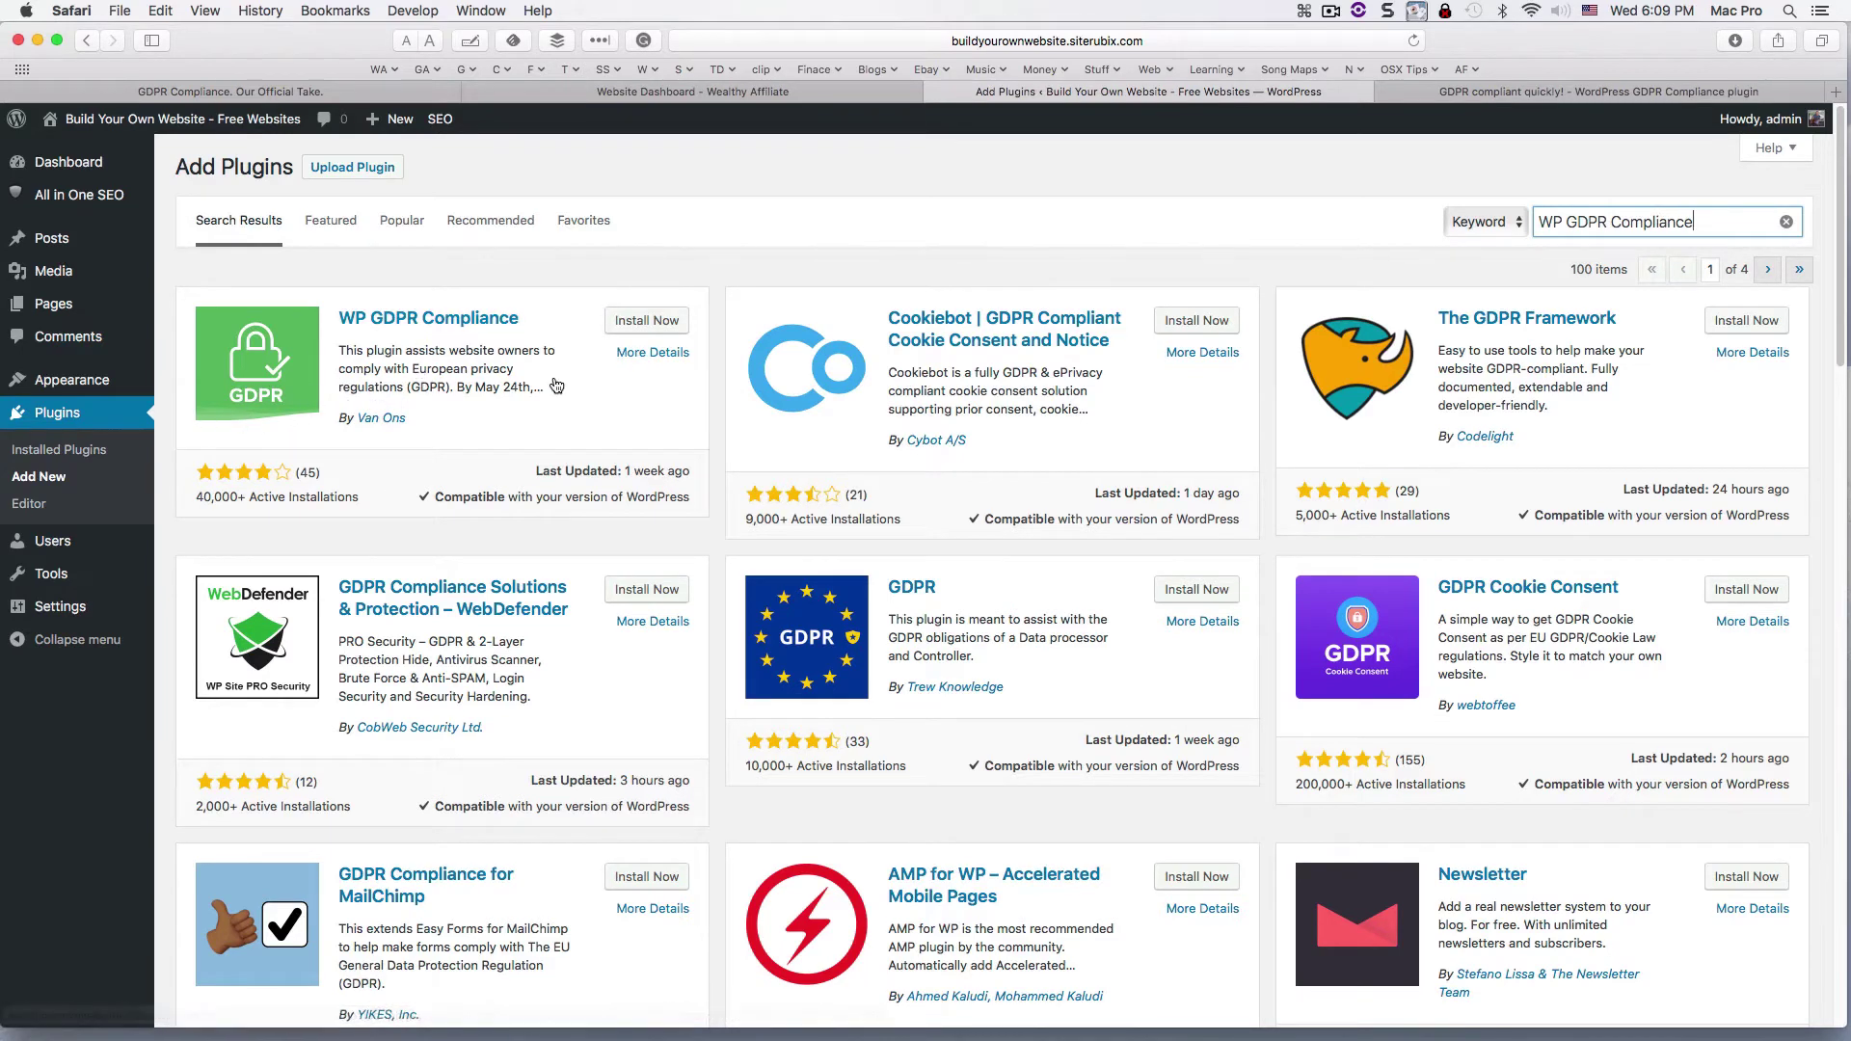
pyautogui.click(659, 326)
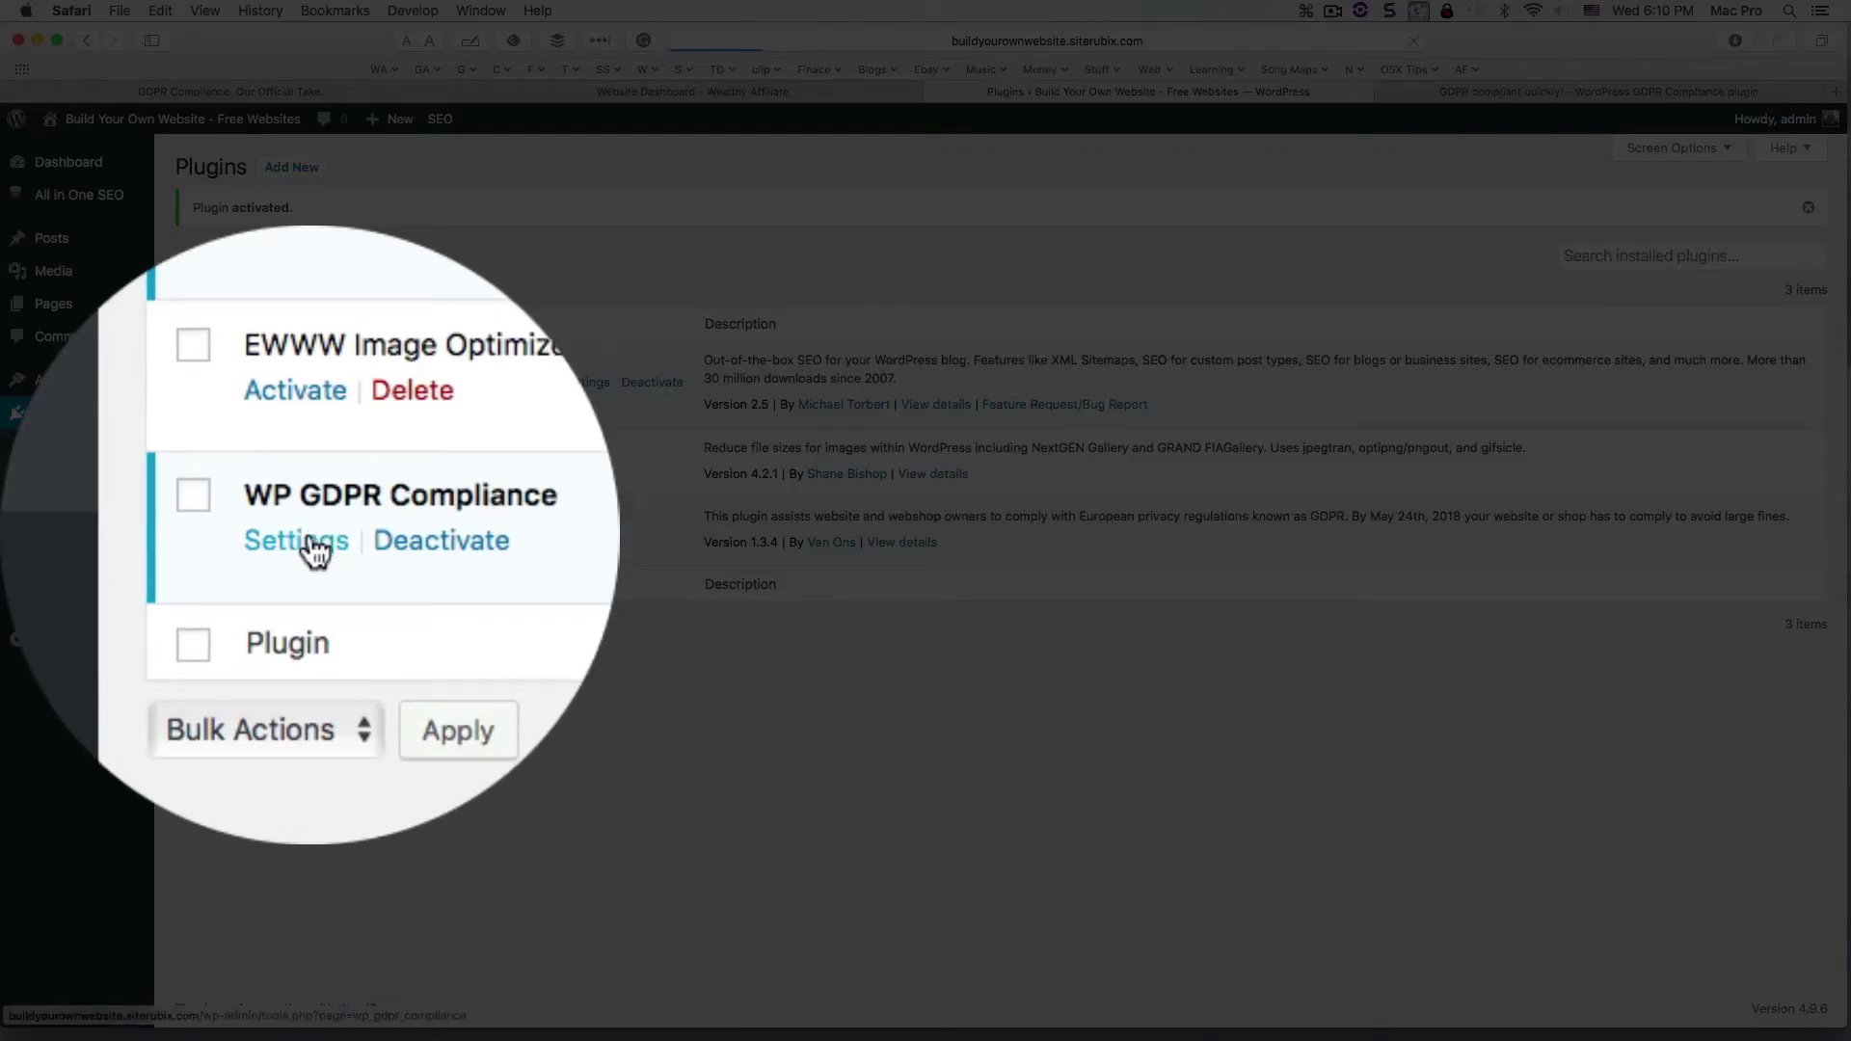
# Switch the WordPress Comments integration to YES in WP GDPR Compliance settings and save.
pyautogui.click(237, 540)
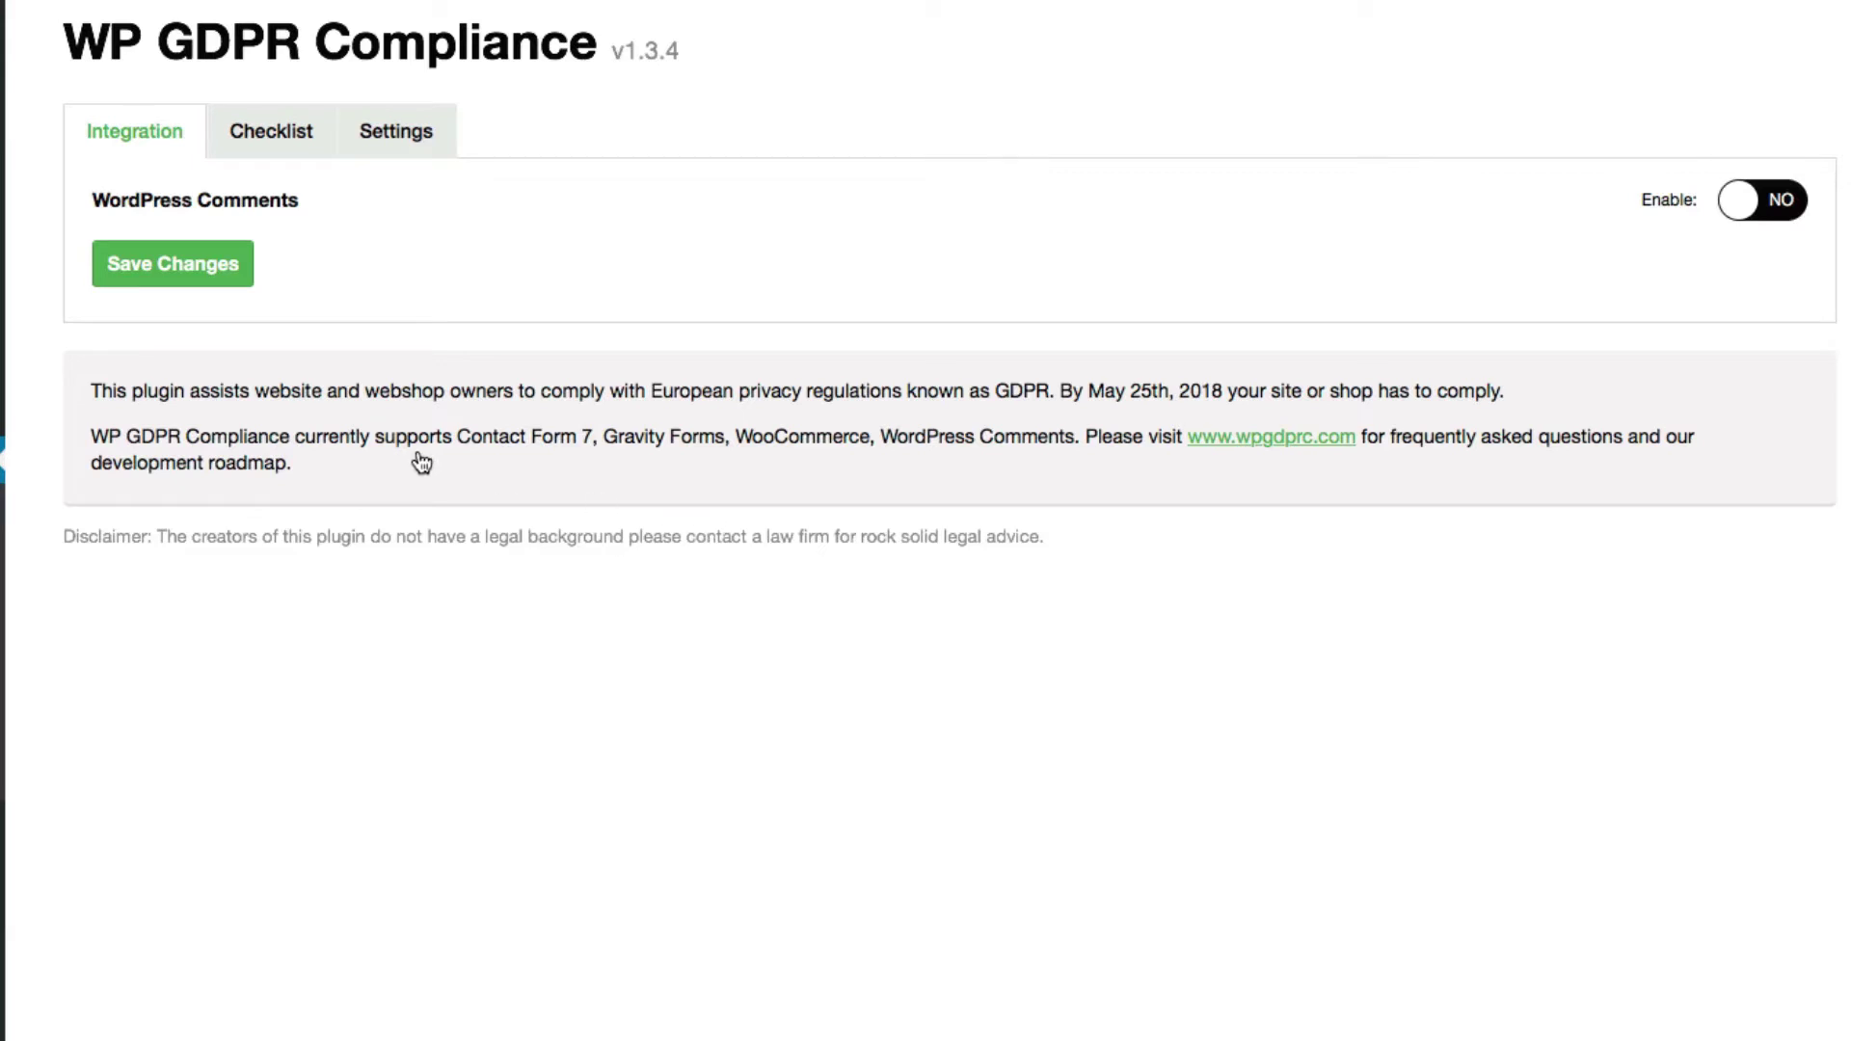
pyautogui.moveTo(154, 439); pyautogui.dragTo(788, 469)
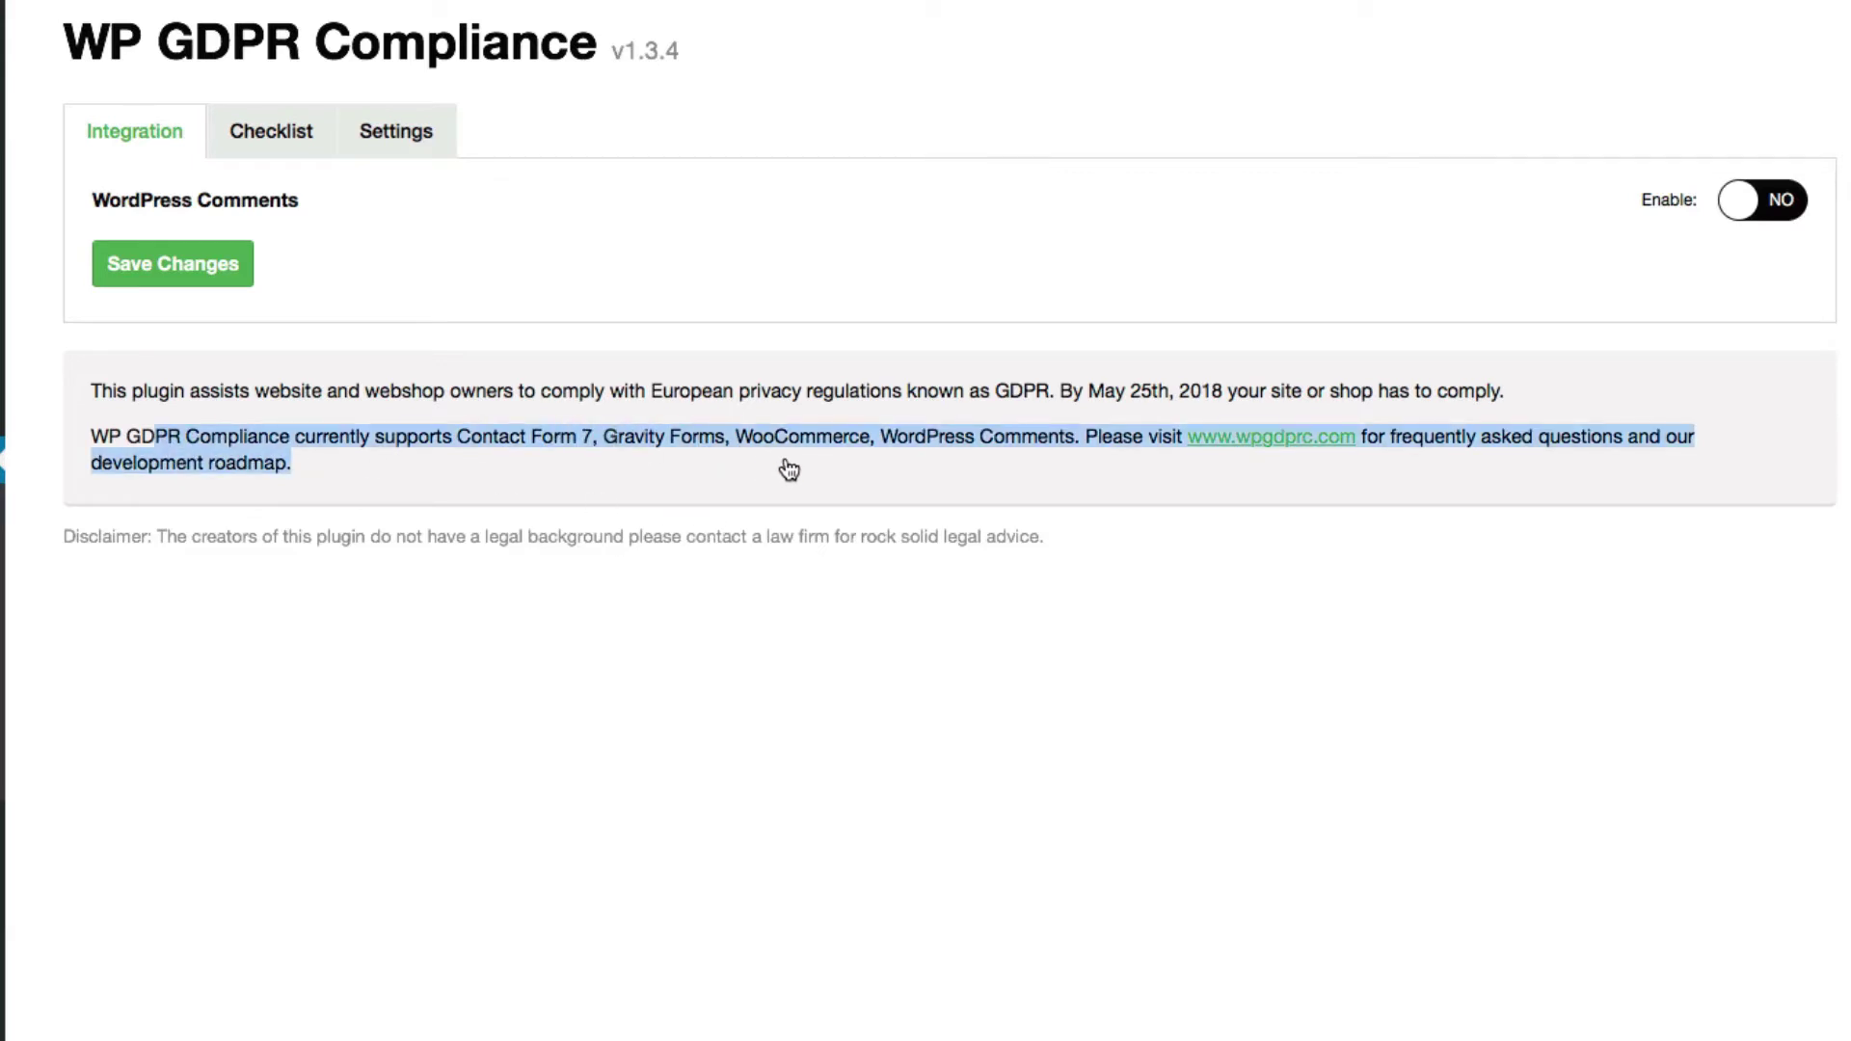
pyautogui.click(371, 459)
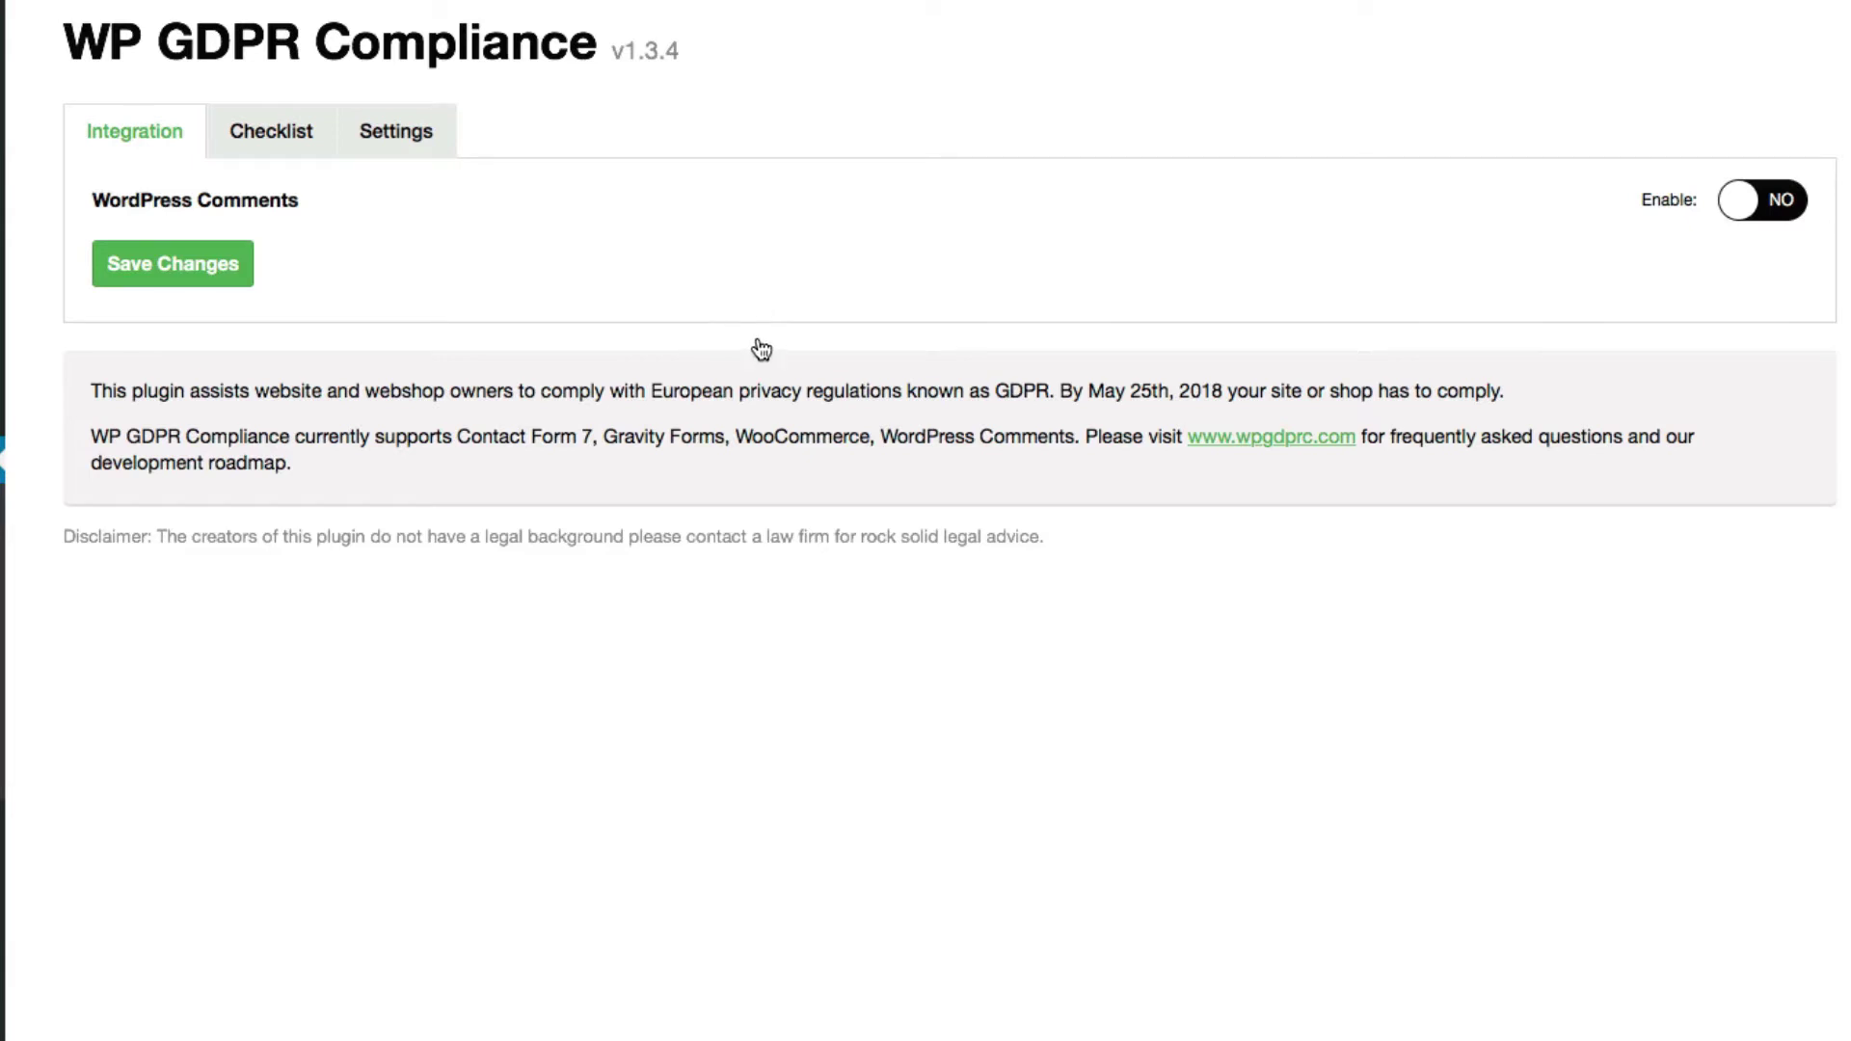
pyautogui.click(1778, 214)
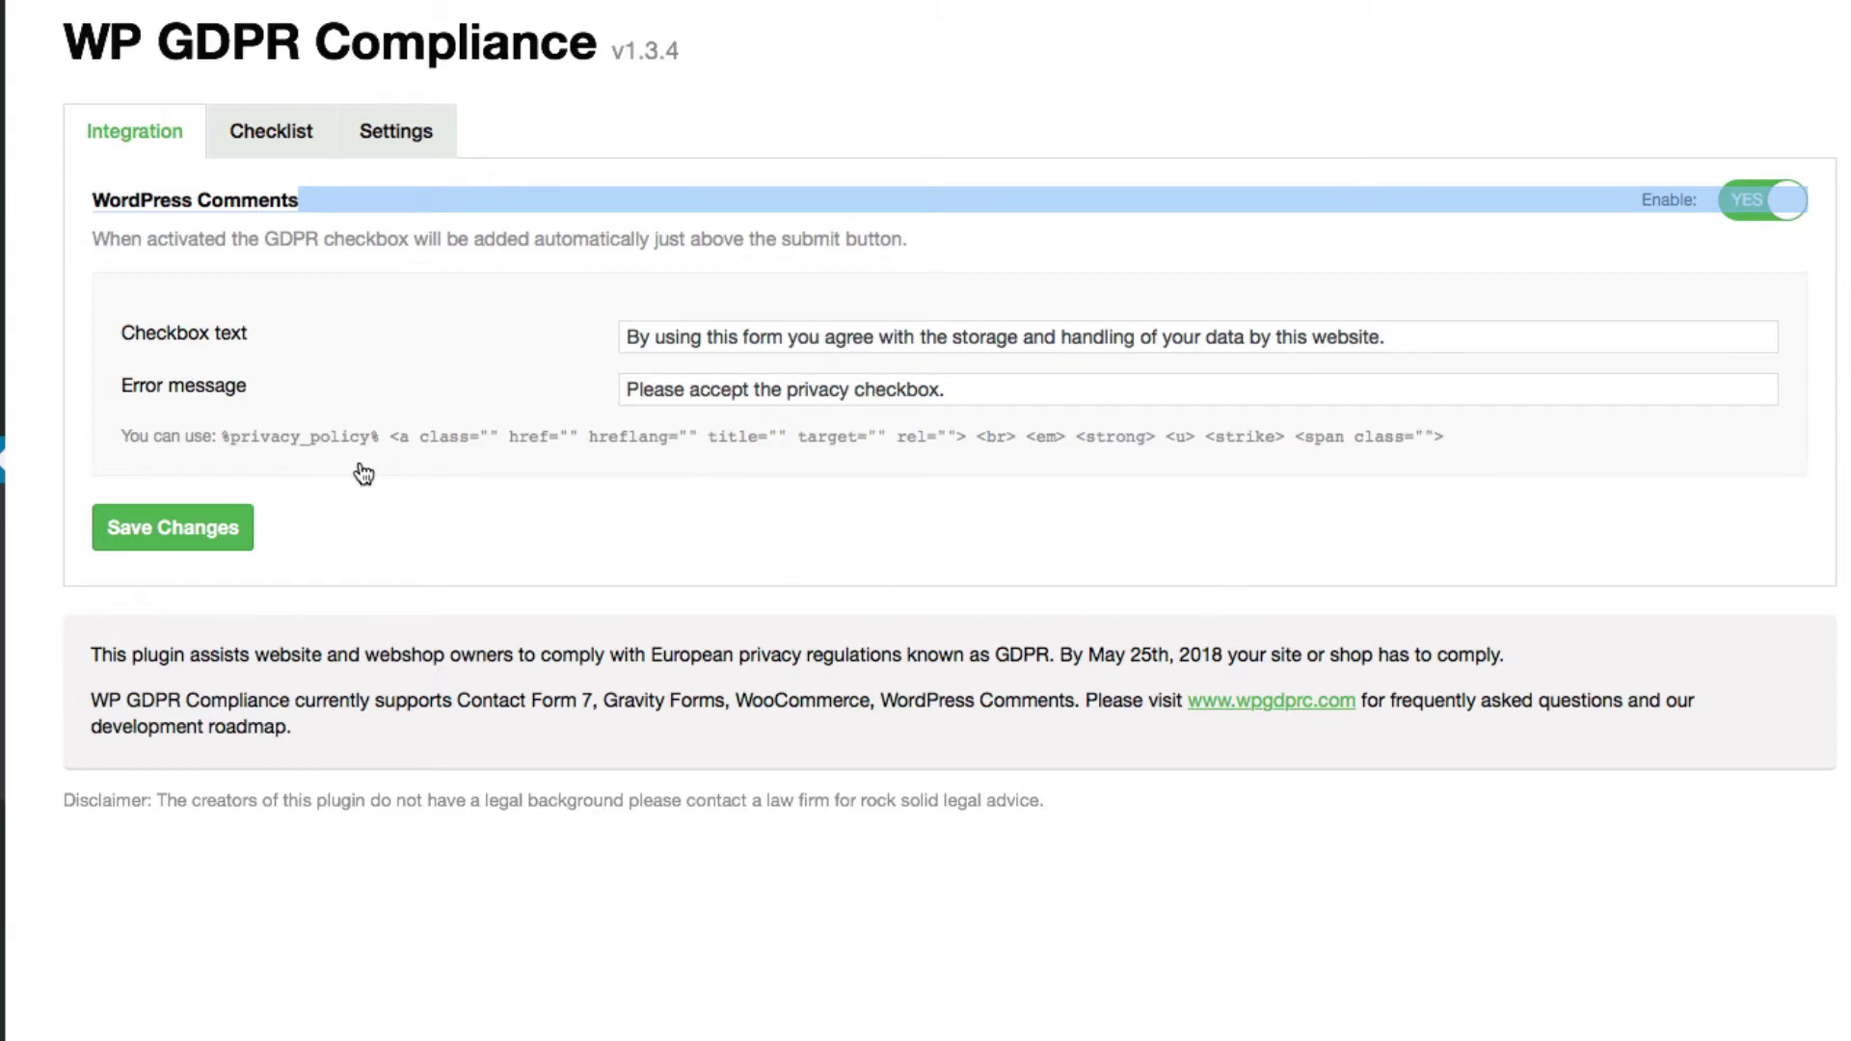
pyautogui.click(185, 543)
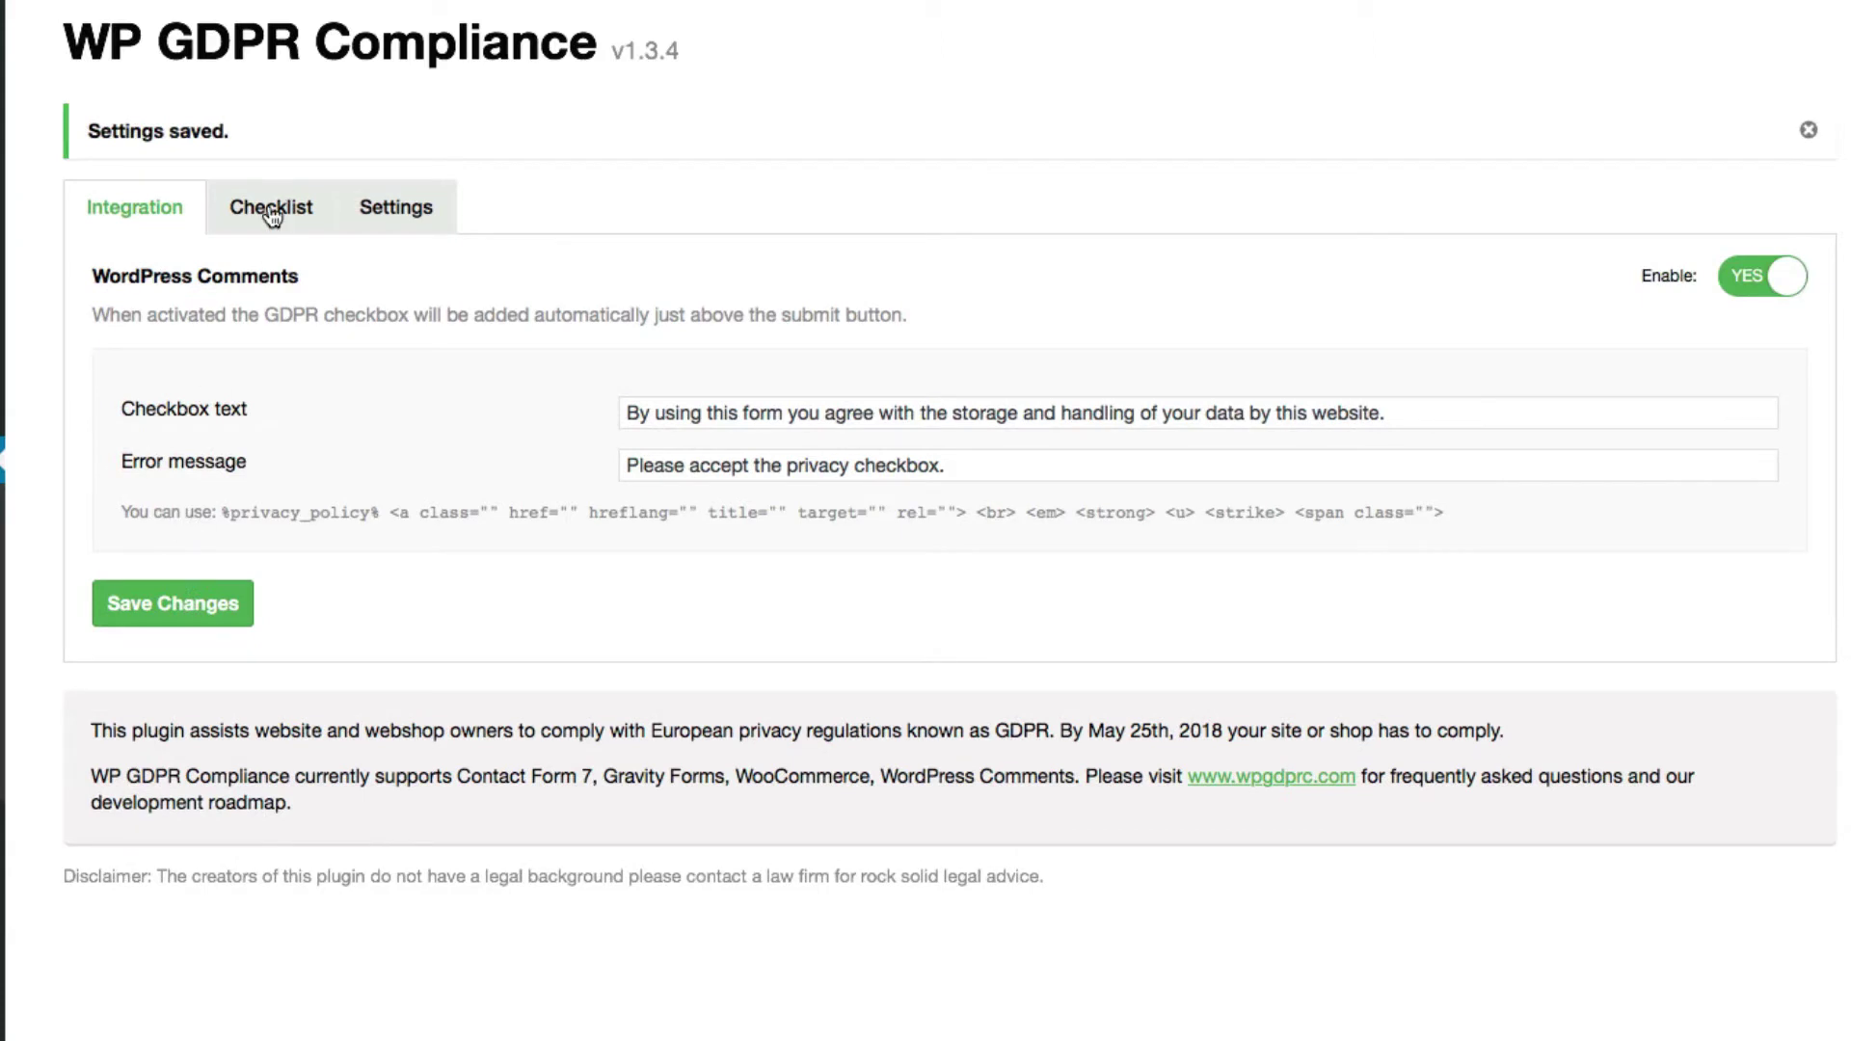
# Mark the contact form and visitor comments questions as YES in the GDPR Checklist.
pyautogui.click(272, 212)
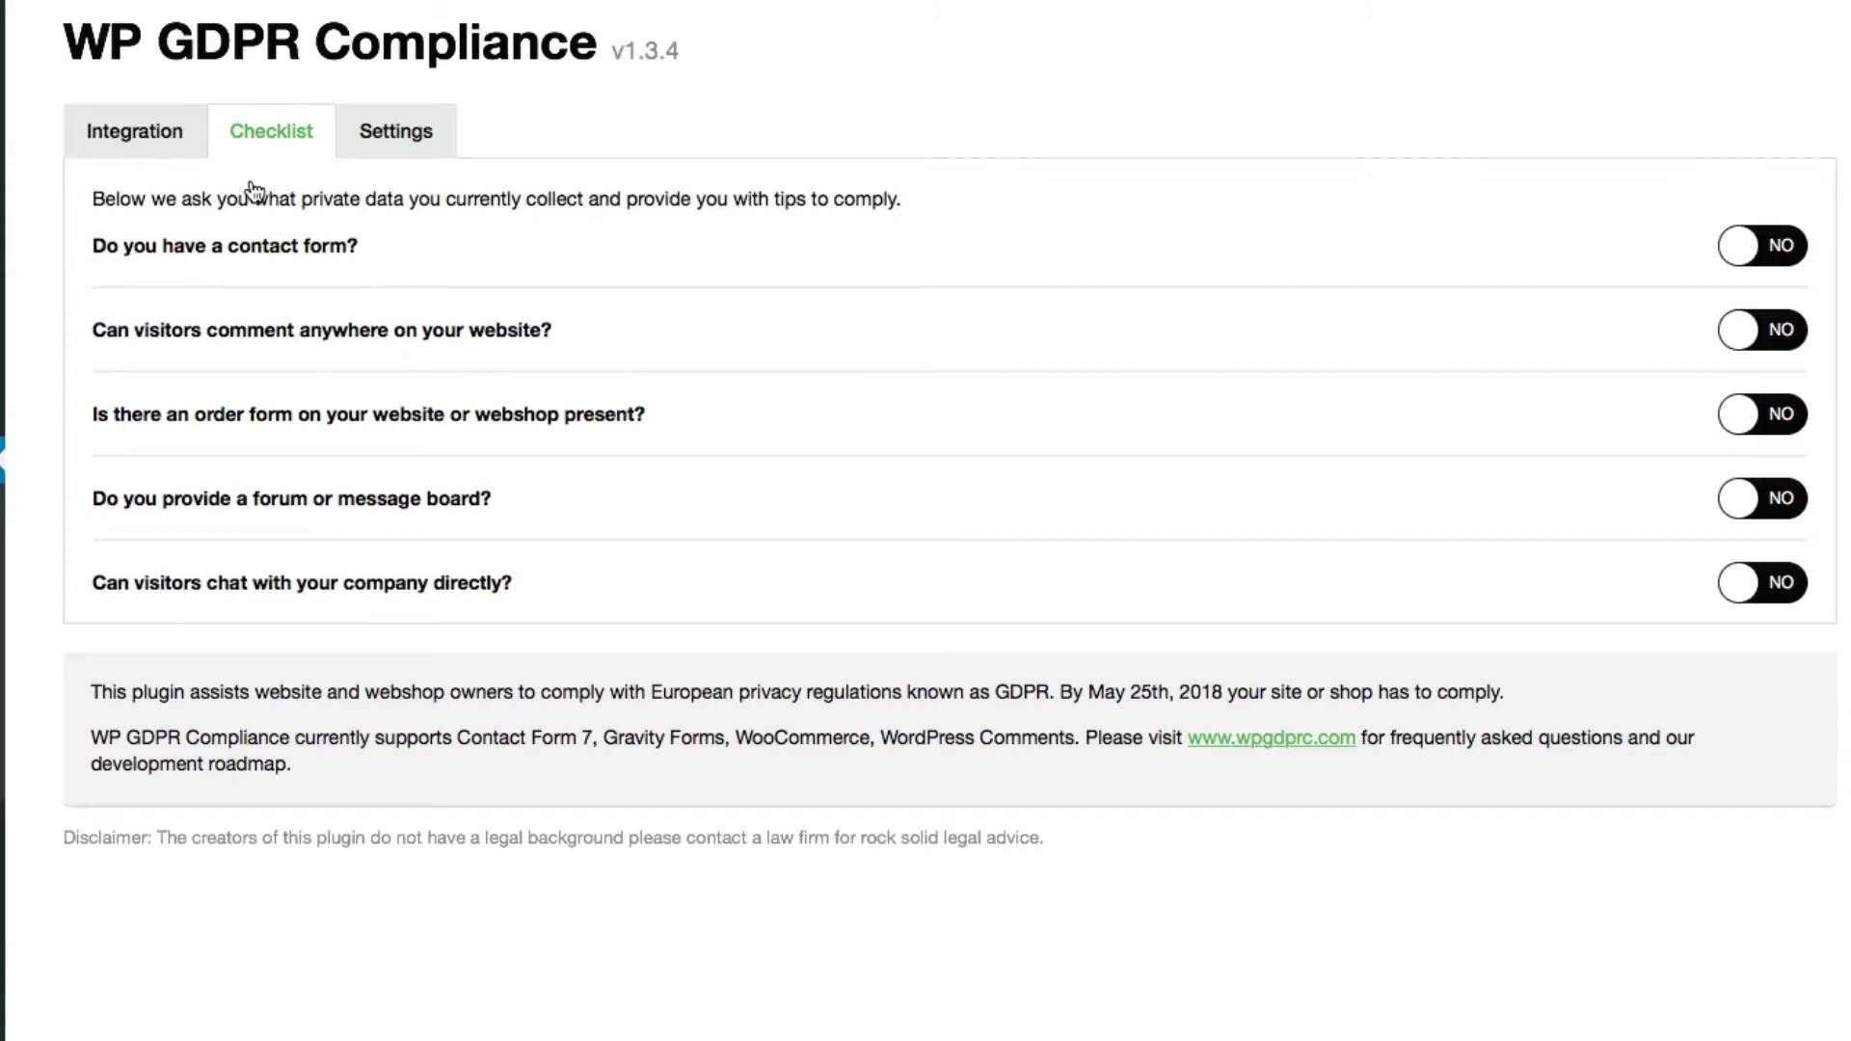
pyautogui.click(1779, 253)
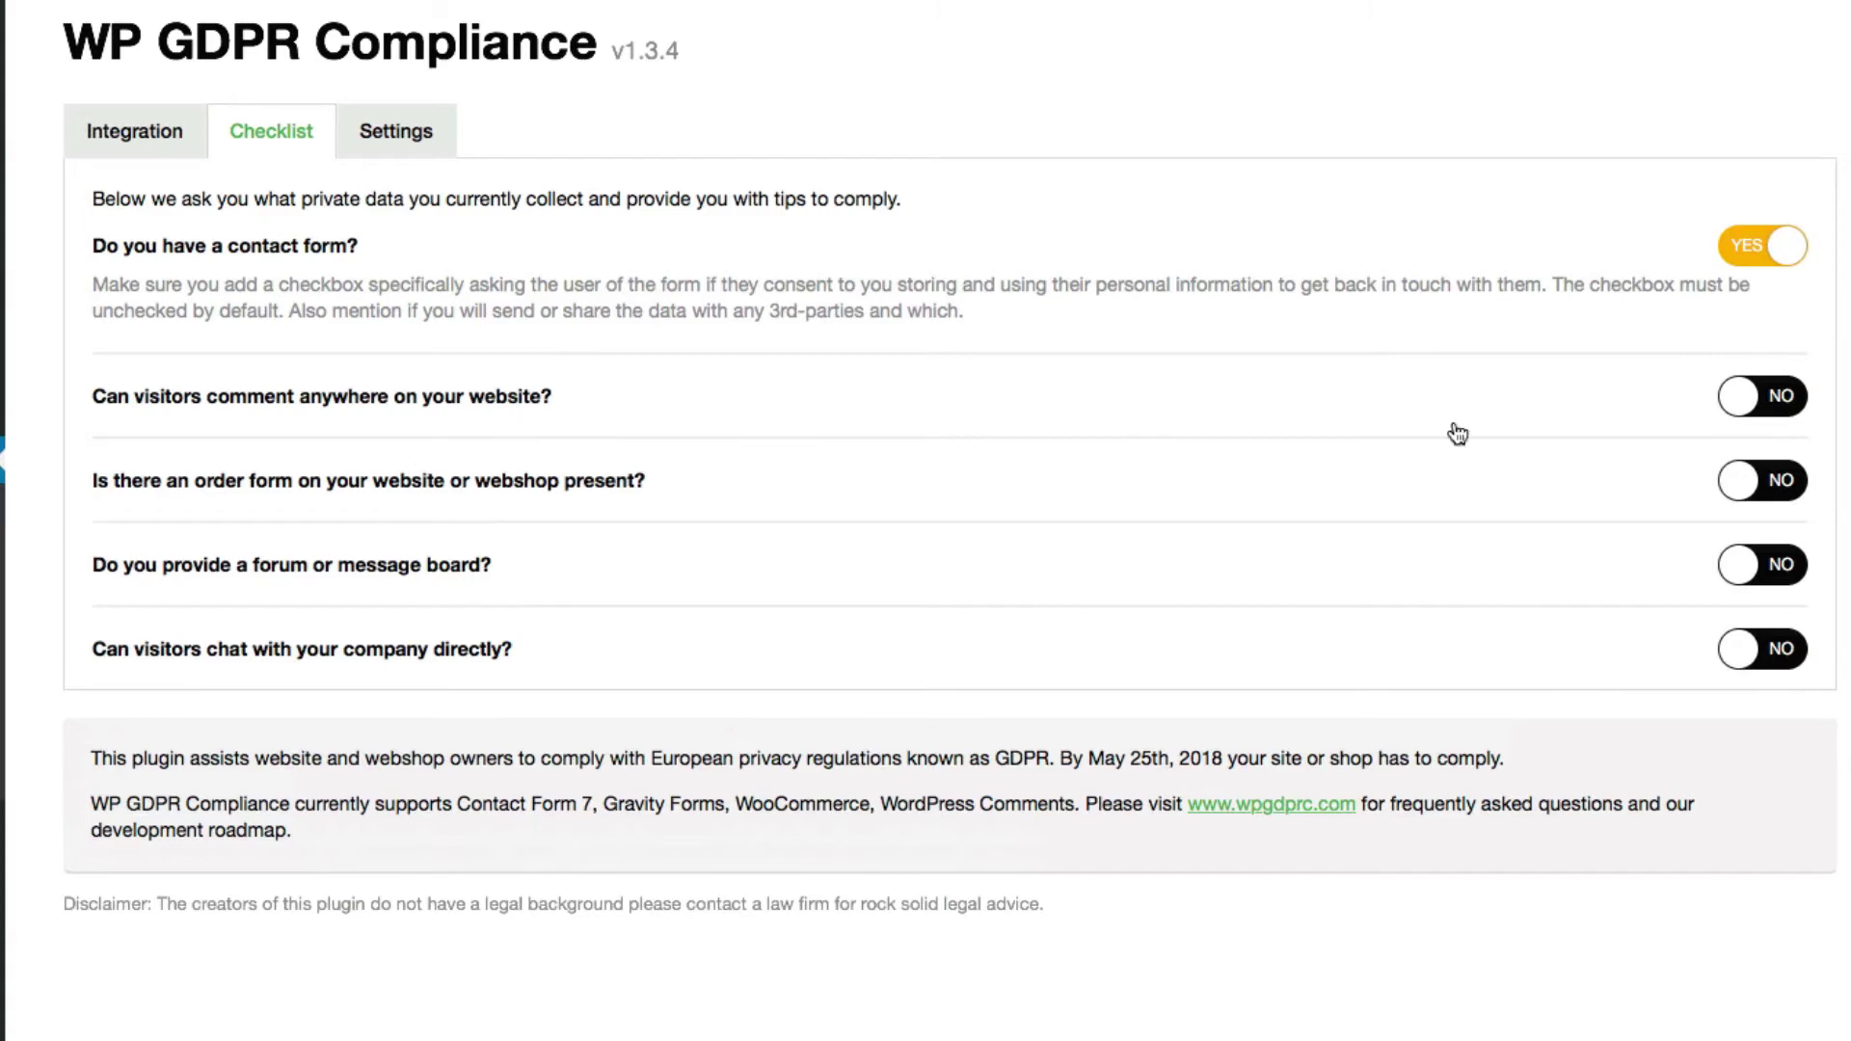
pyautogui.click(1770, 409)
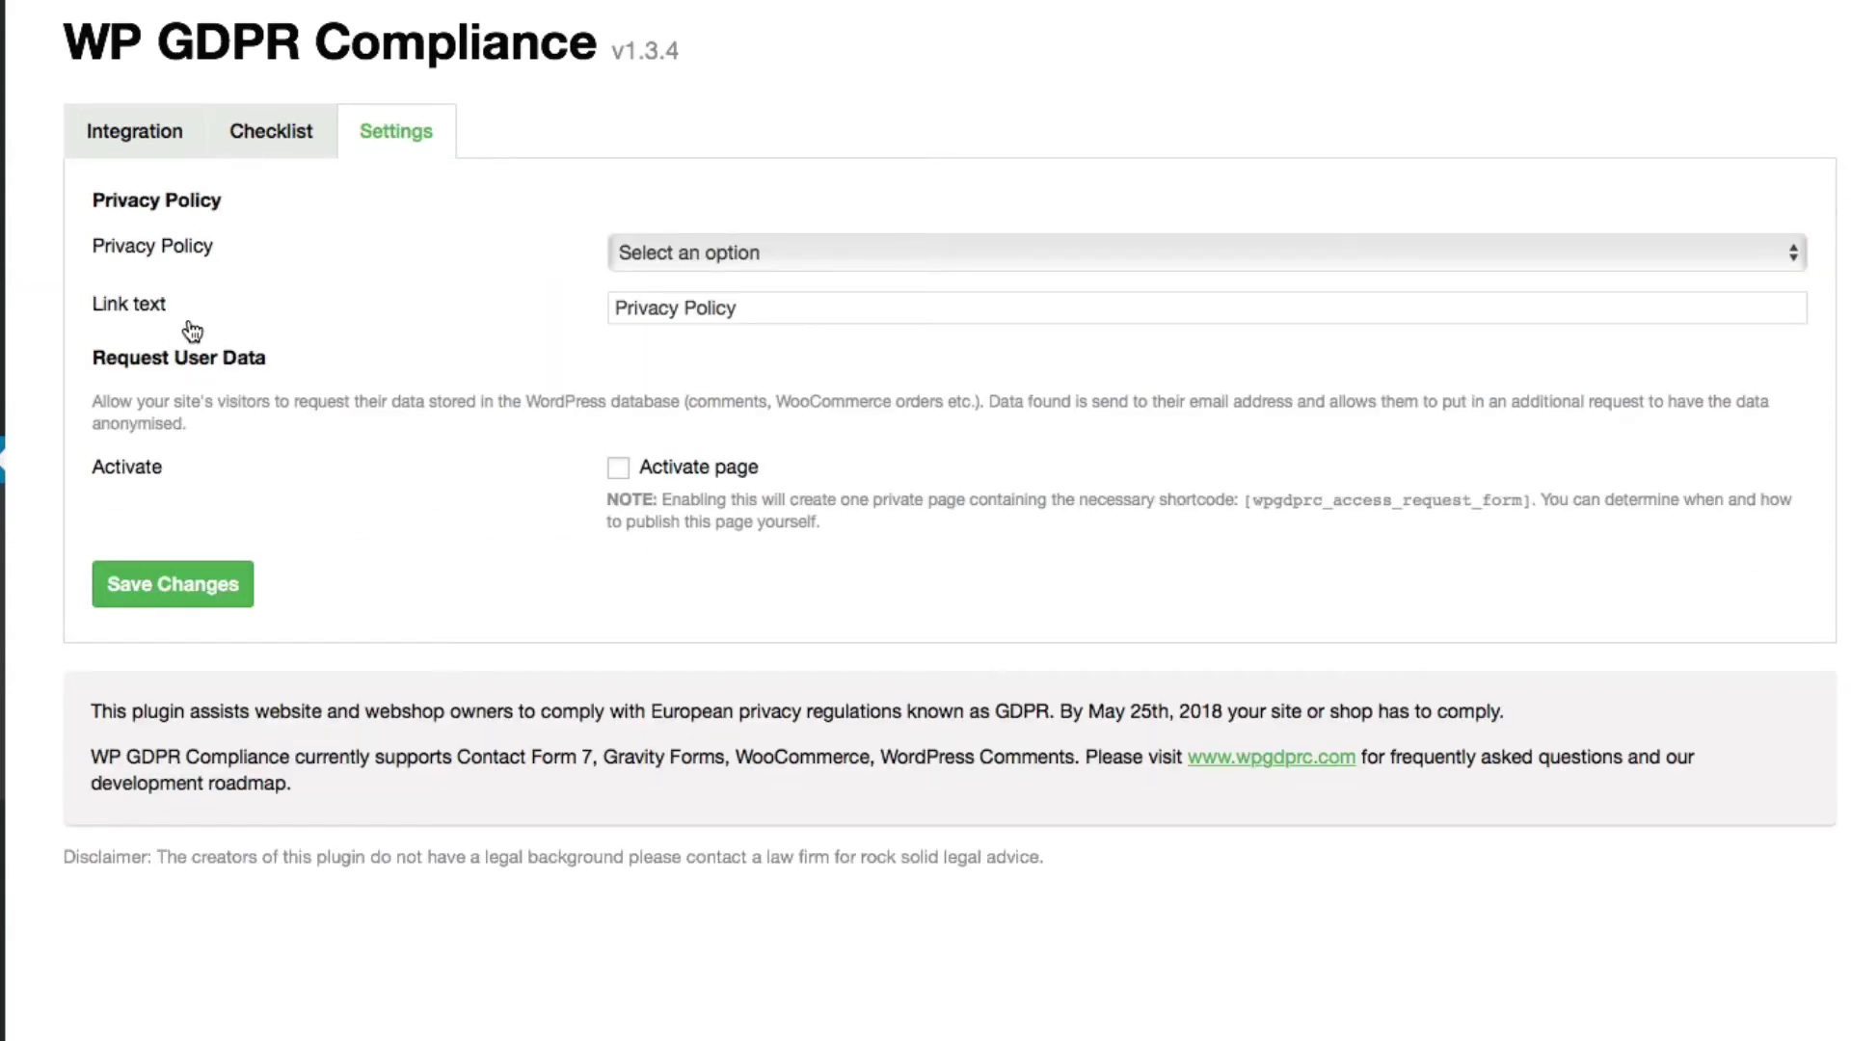
# Set Sample Page as the privacy policy, activate the Data Access Request page, and save.
pyautogui.click(779, 259)
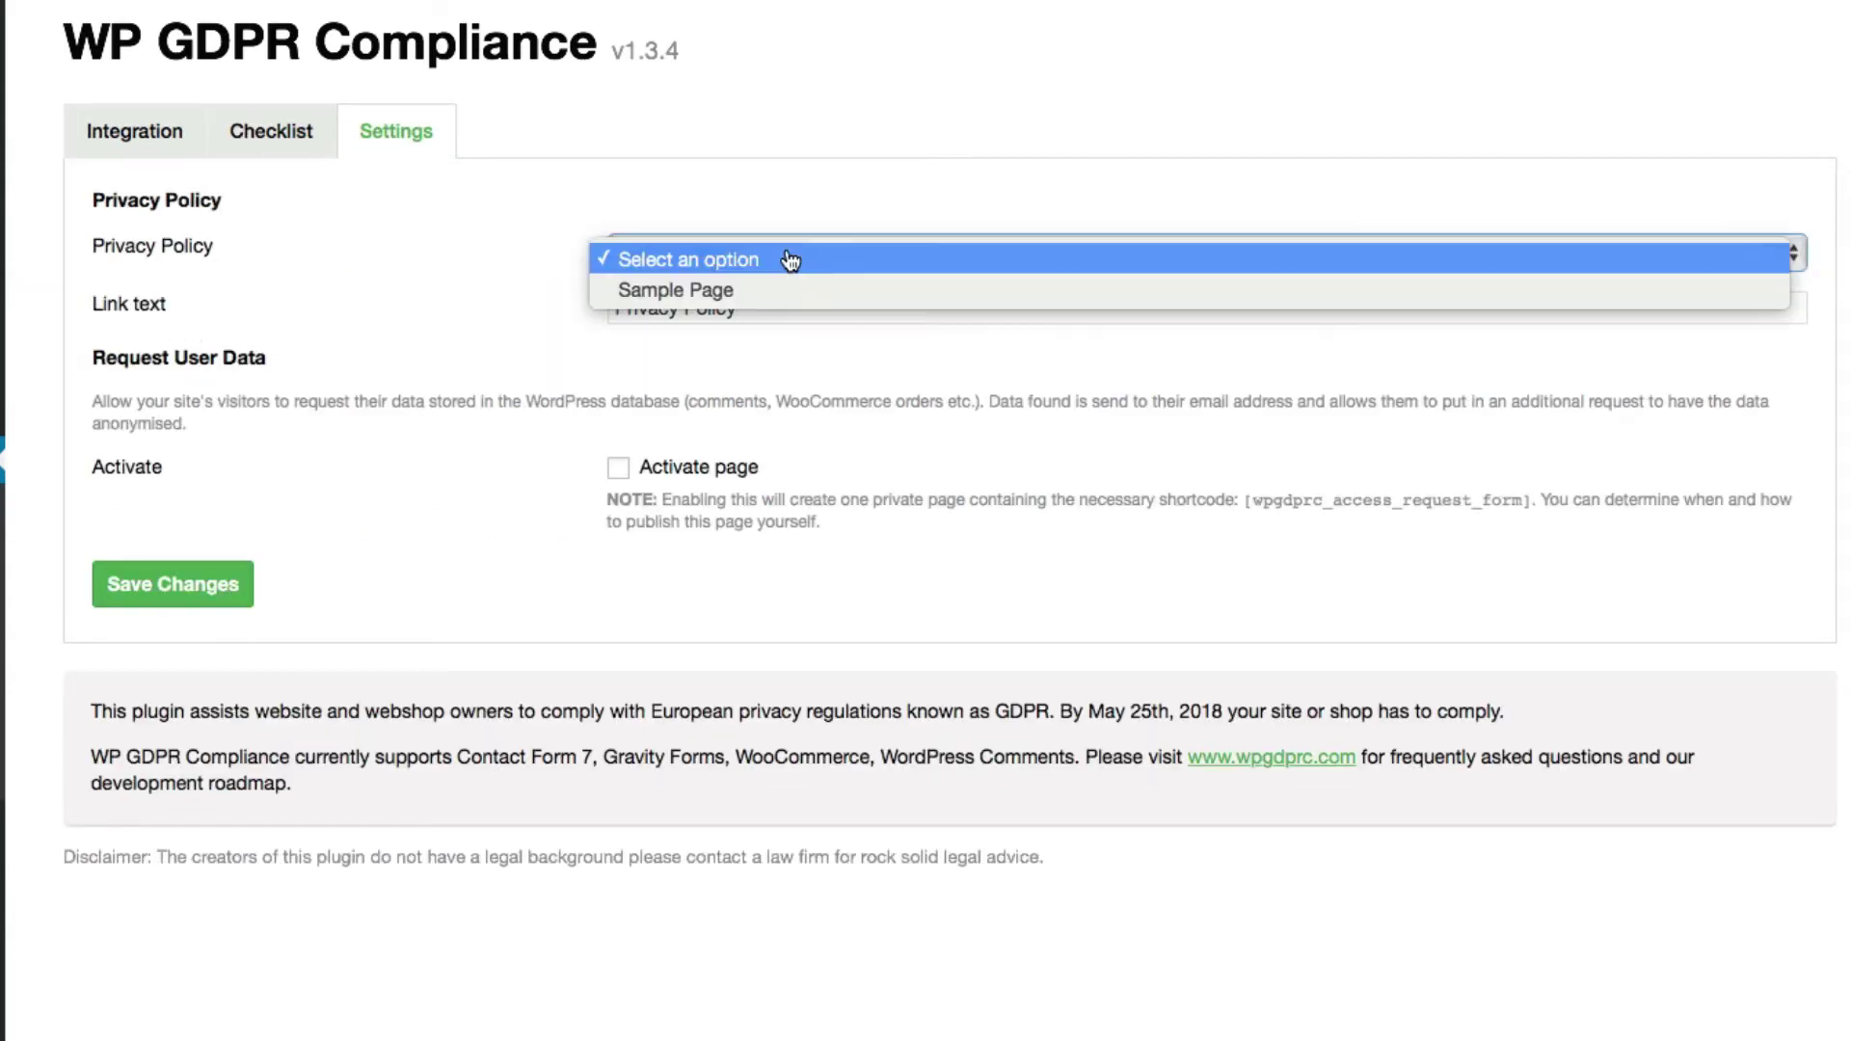
pyautogui.click(856, 208)
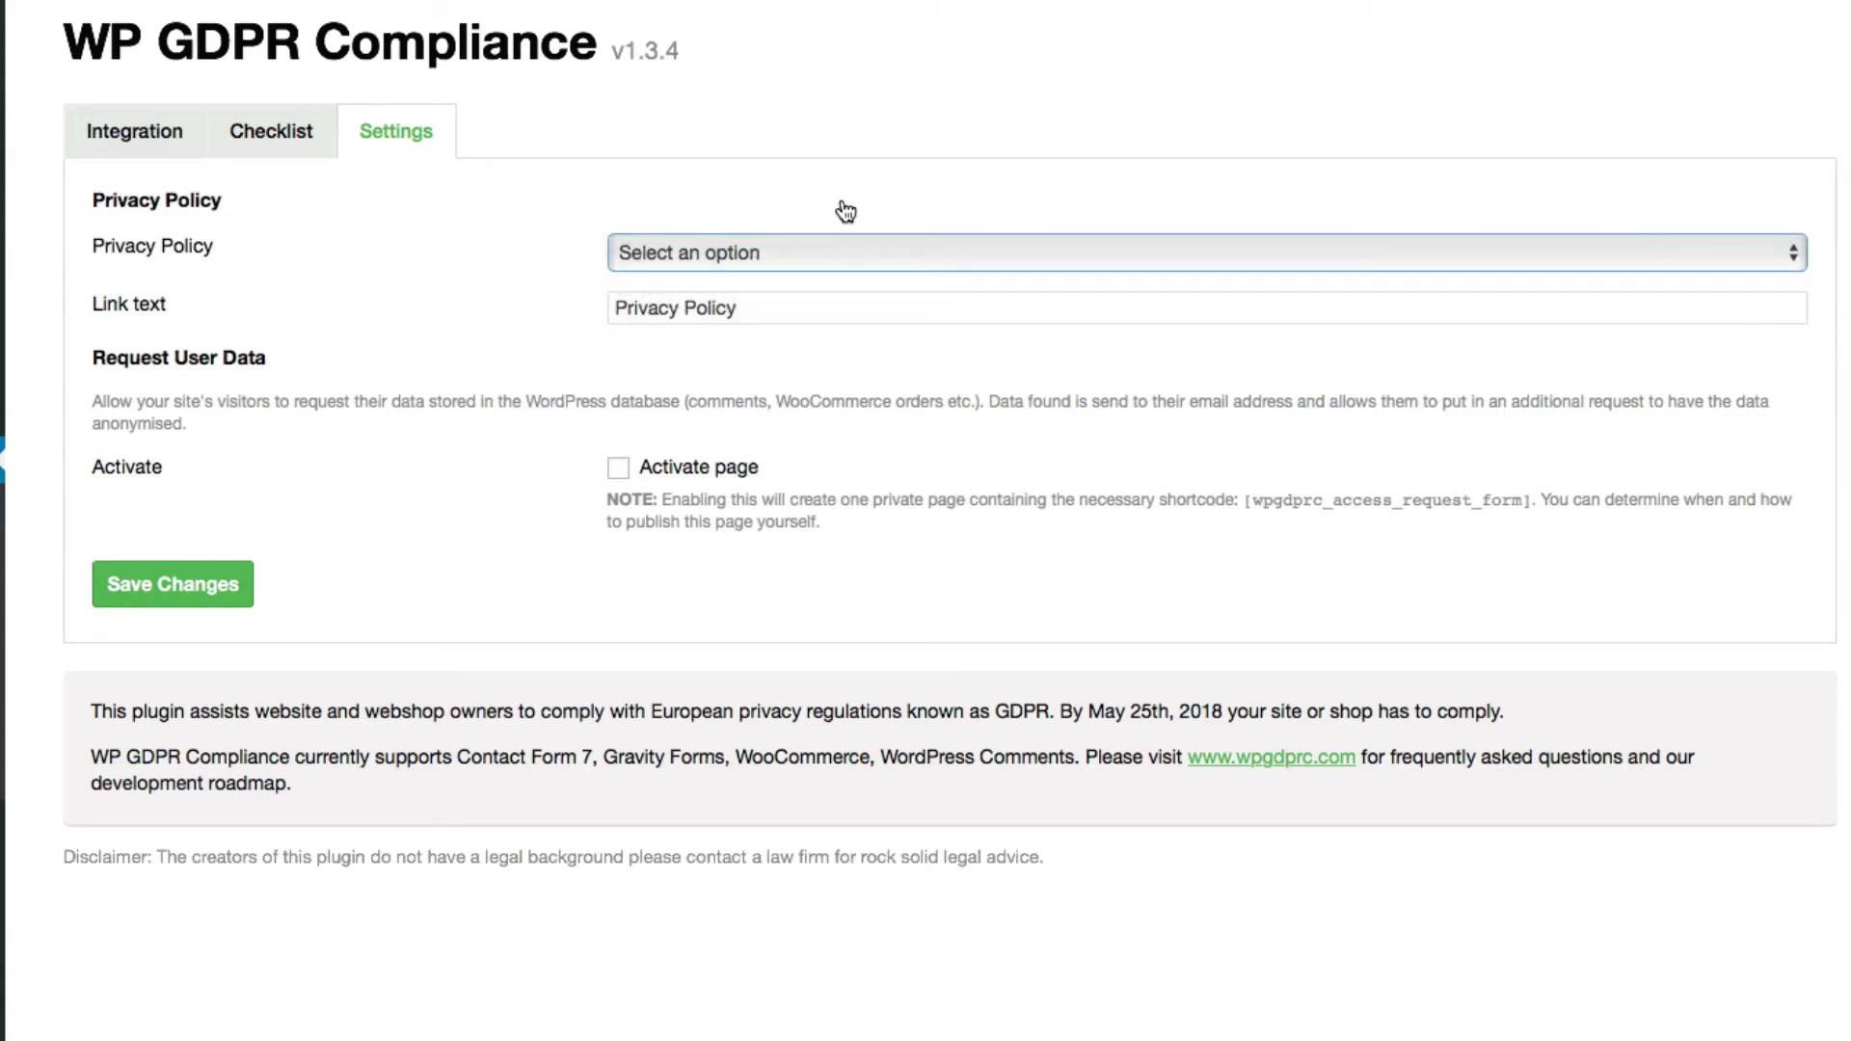
pyautogui.click(769, 257)
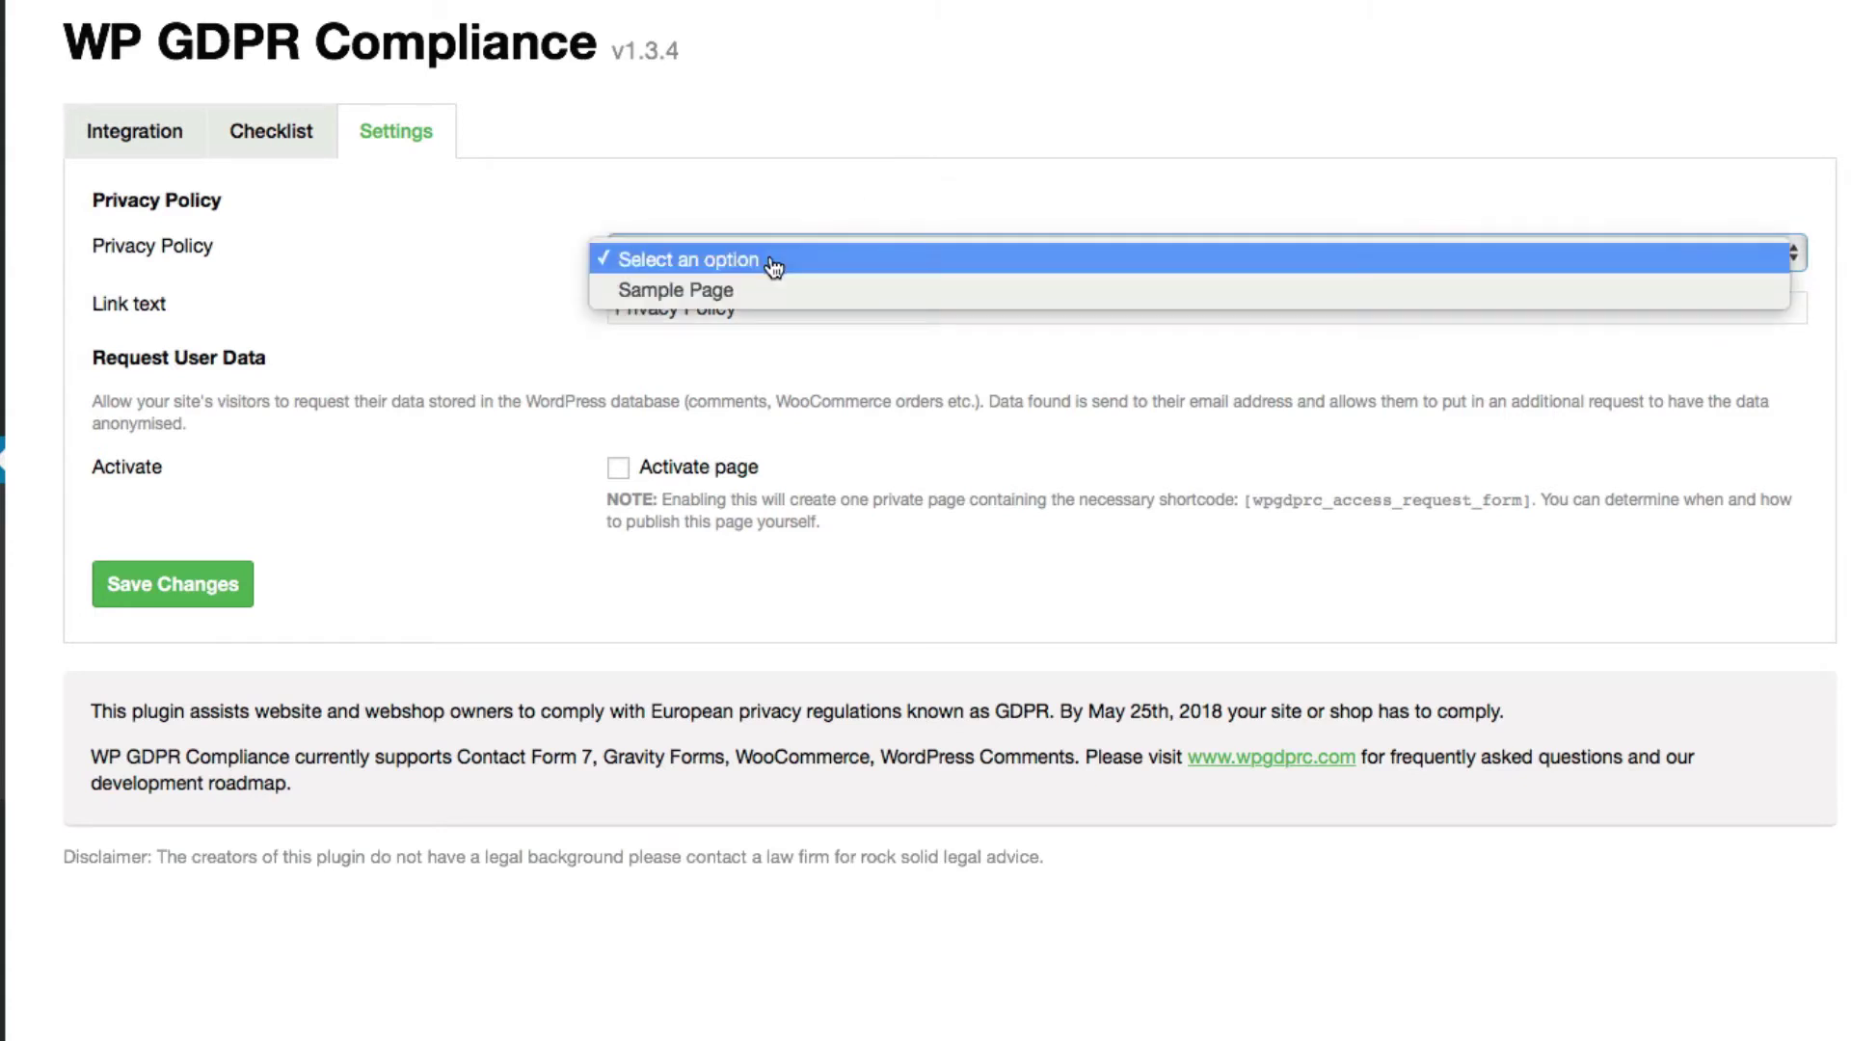
pyautogui.click(774, 297)
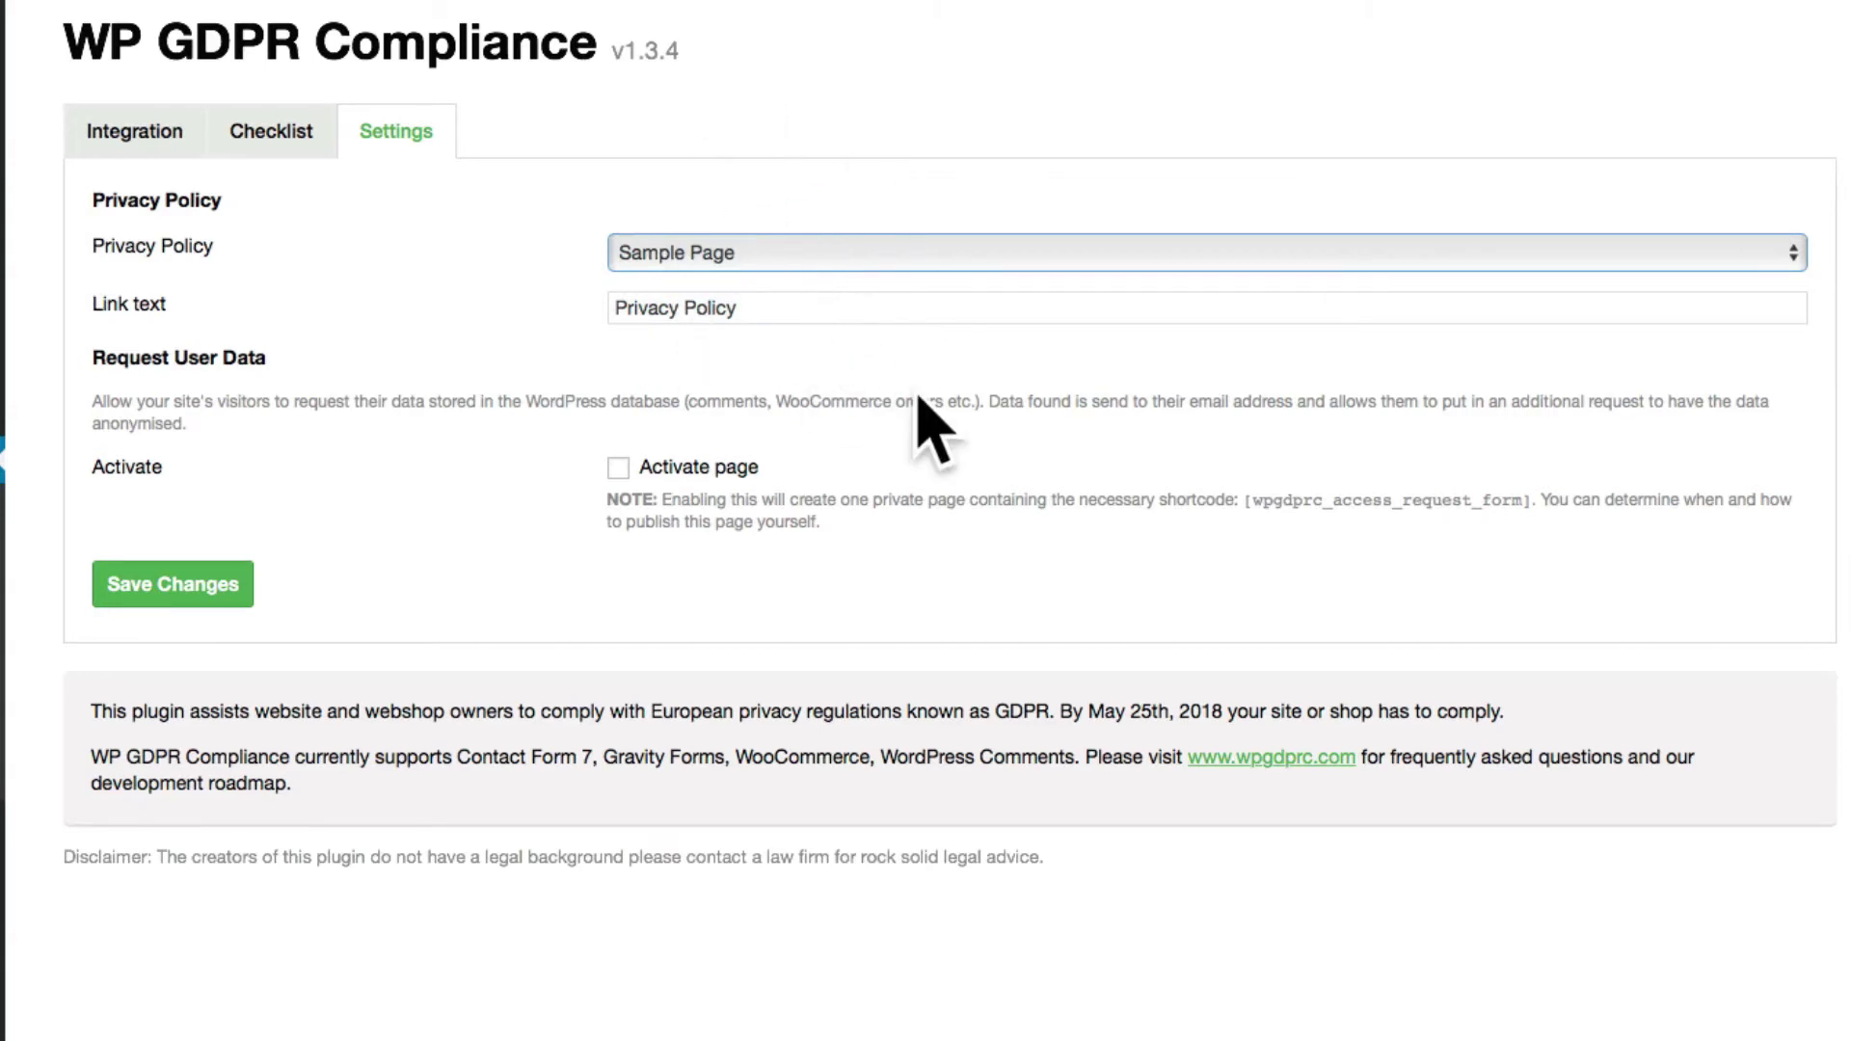
pyautogui.click(618, 468)
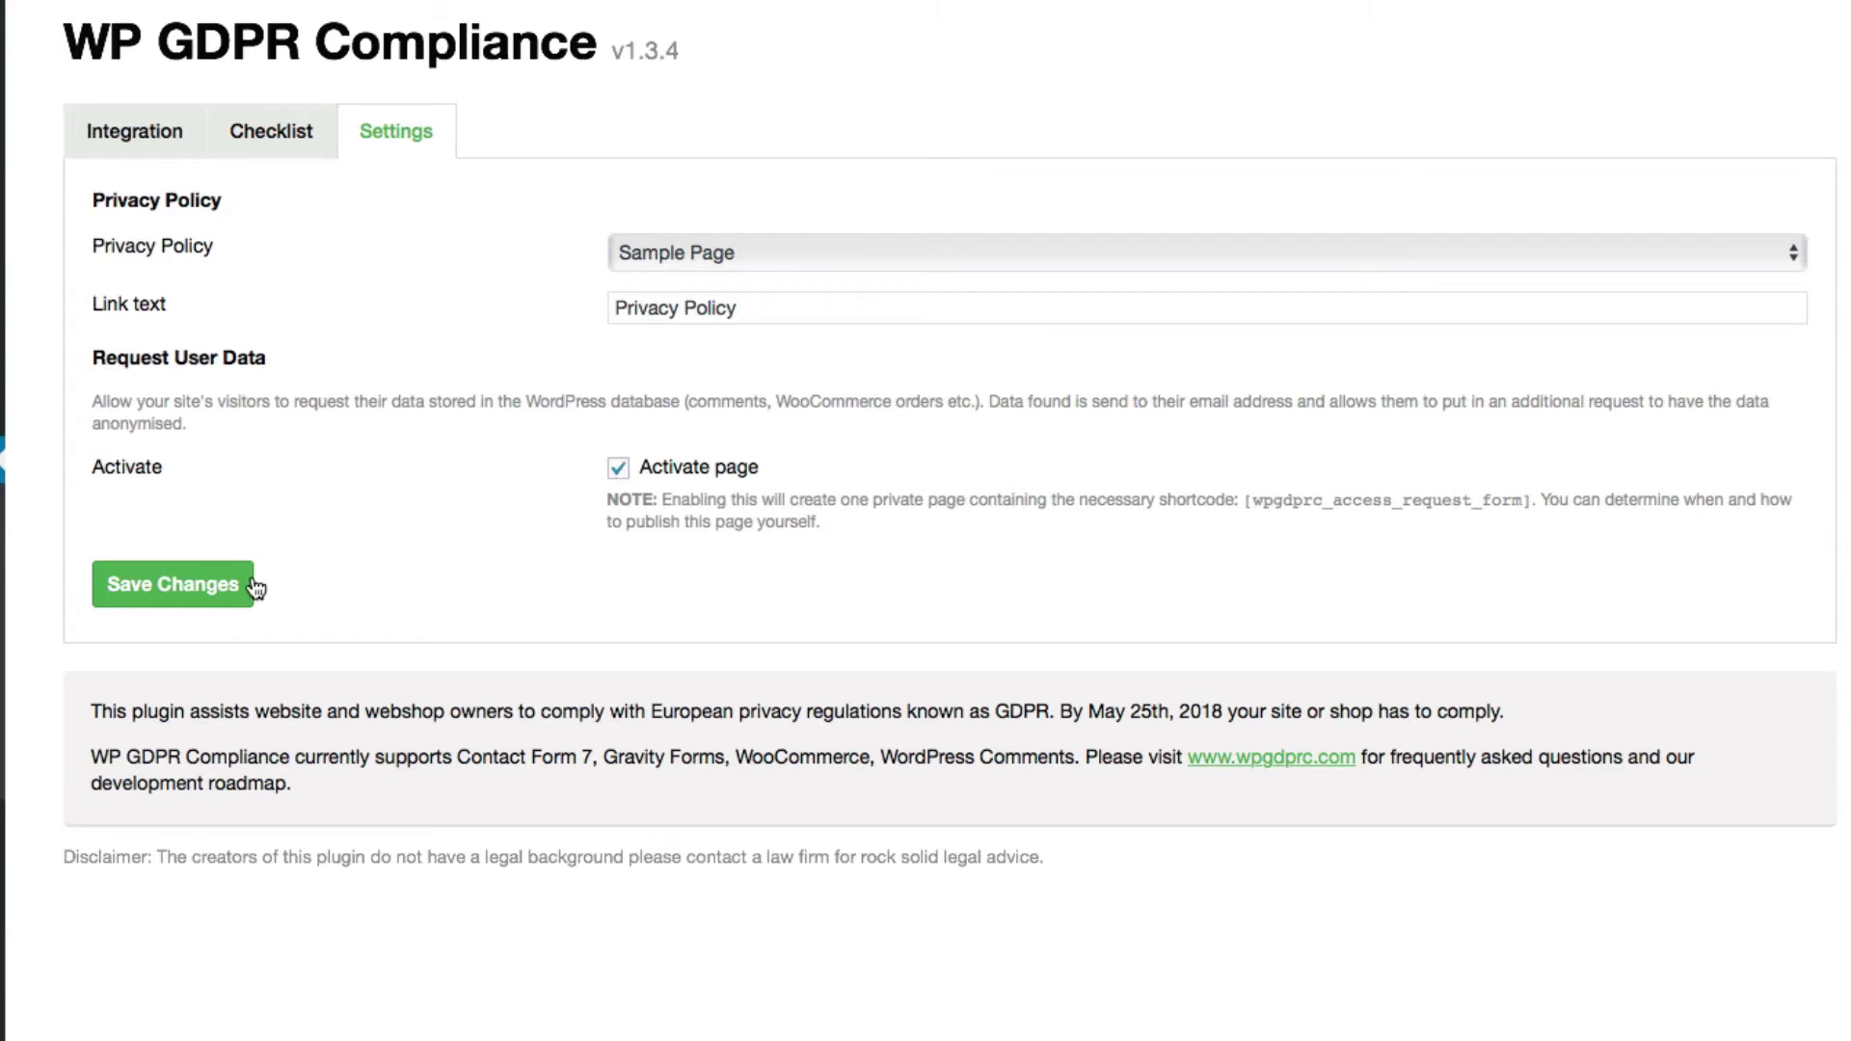
pyautogui.click(207, 598)
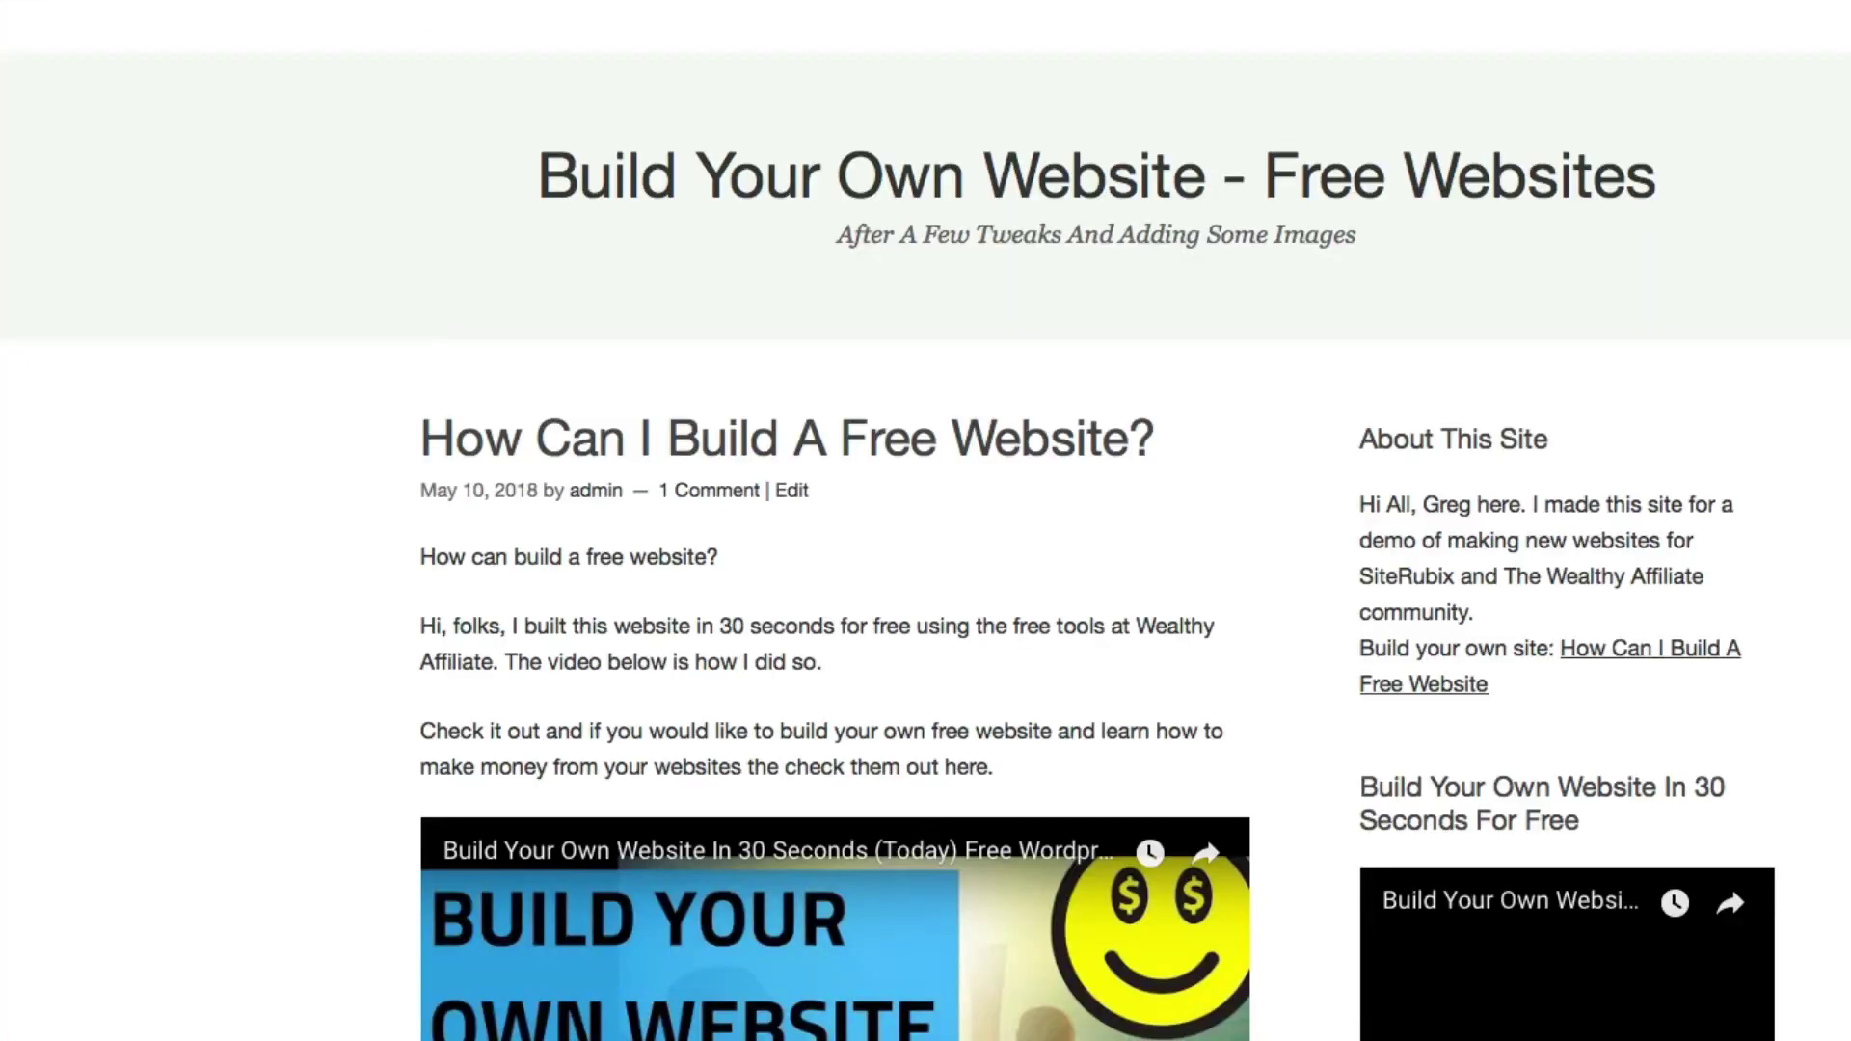
# Scroll to the post's comment form and tick its data-consent checkbox.
pyautogui.scroll(-10, 1554, 451)
pyautogui.scroll(-8, 1554, 451)
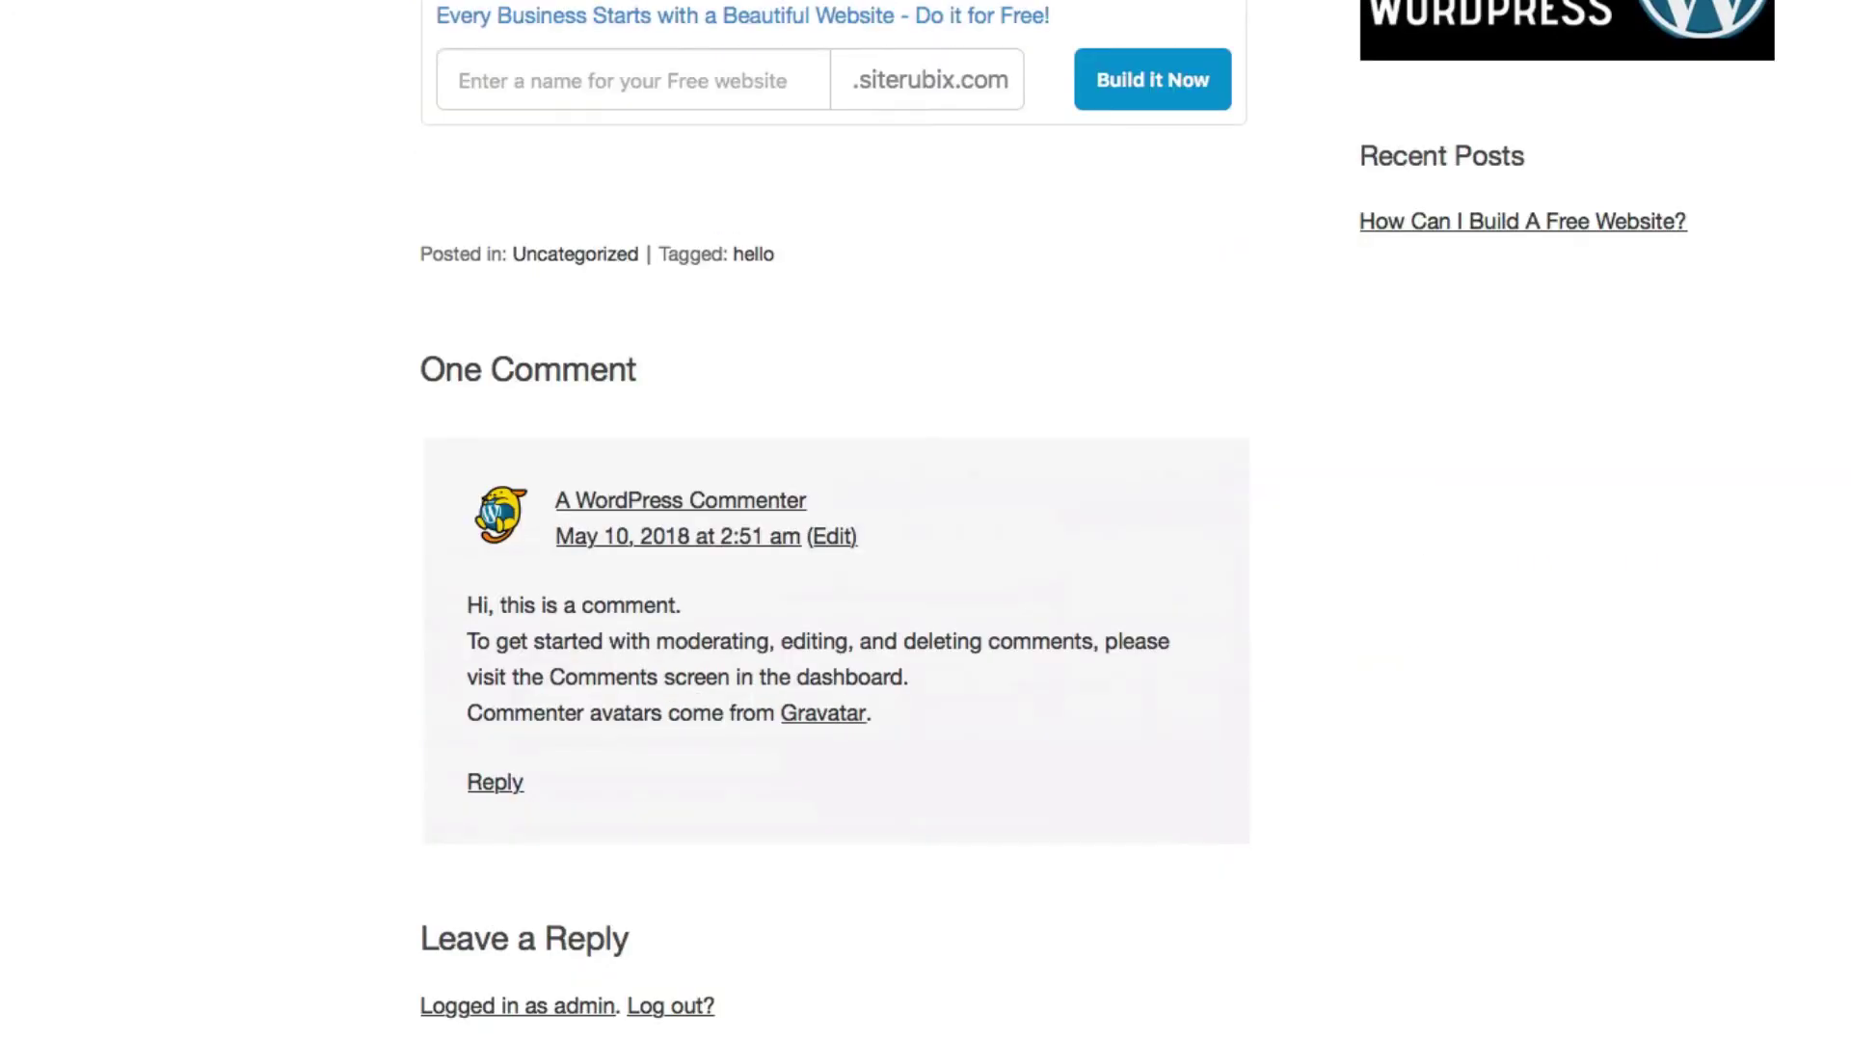
pyautogui.scroll(-3, 926, 521)
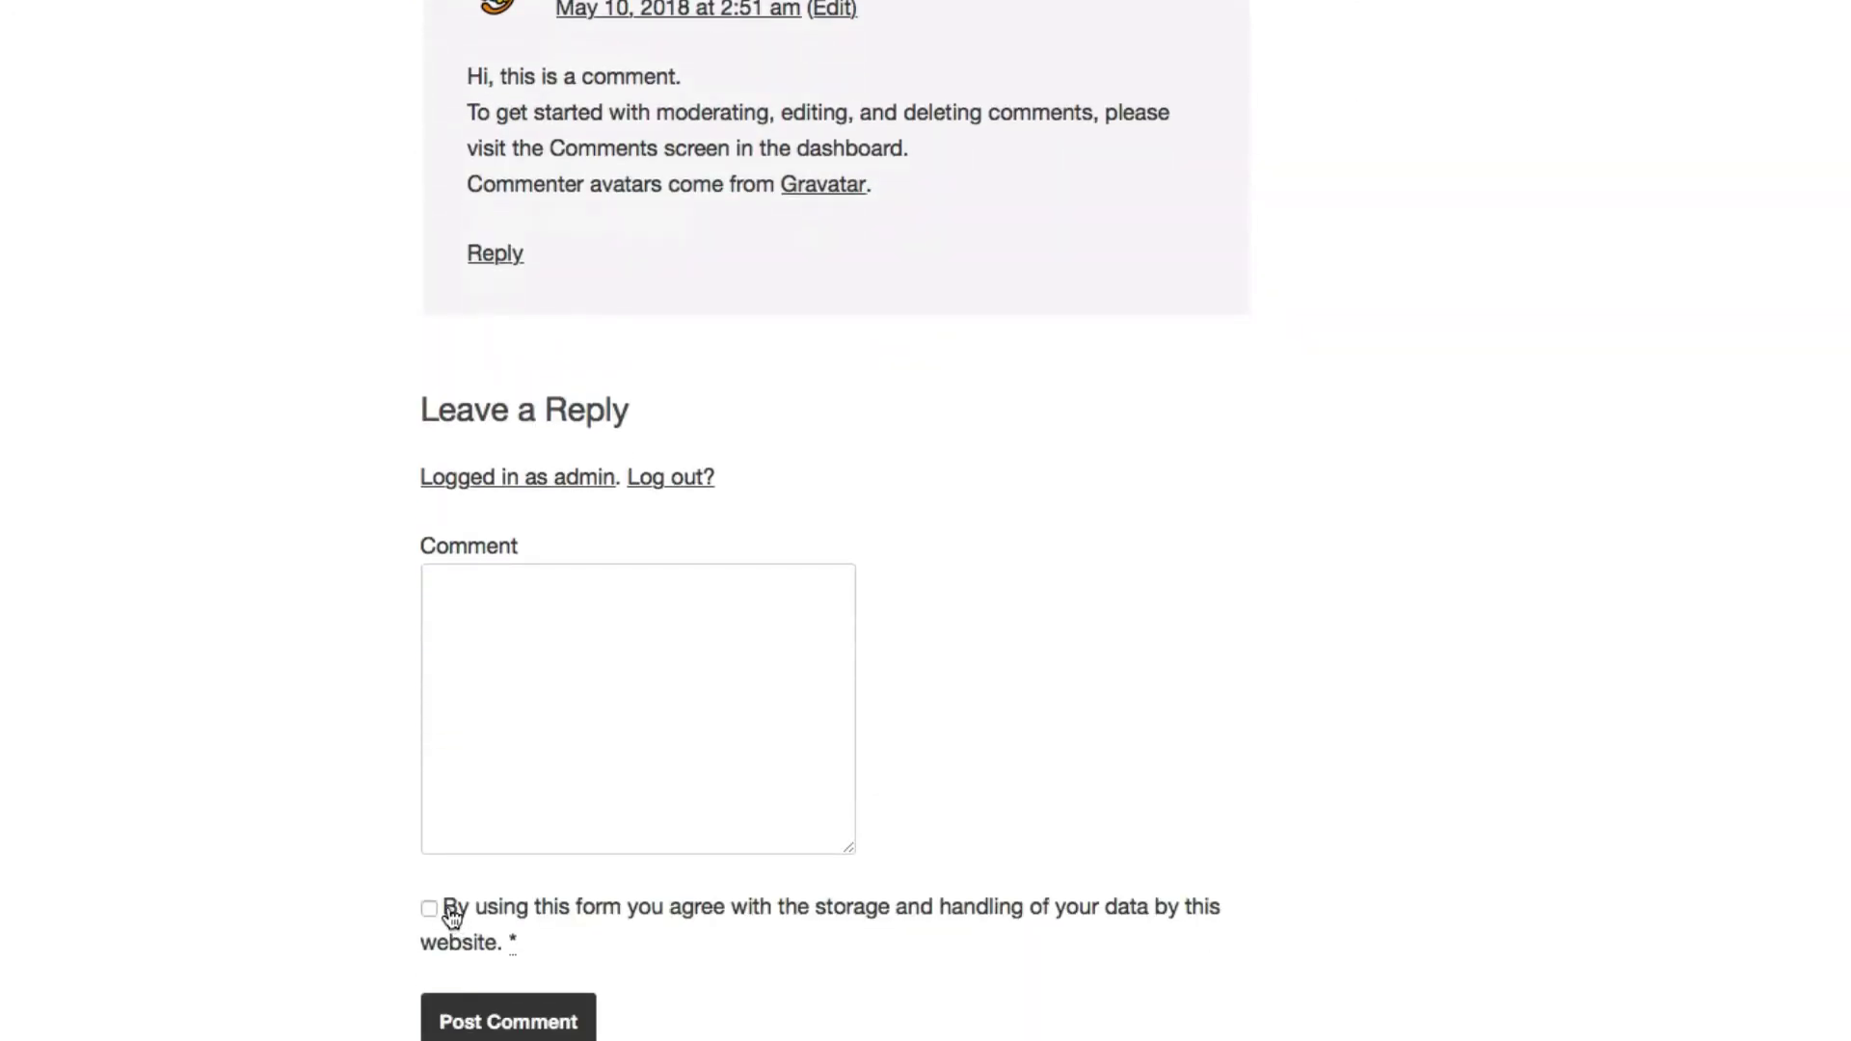
pyautogui.moveTo(457, 910); pyautogui.dragTo(999, 960)
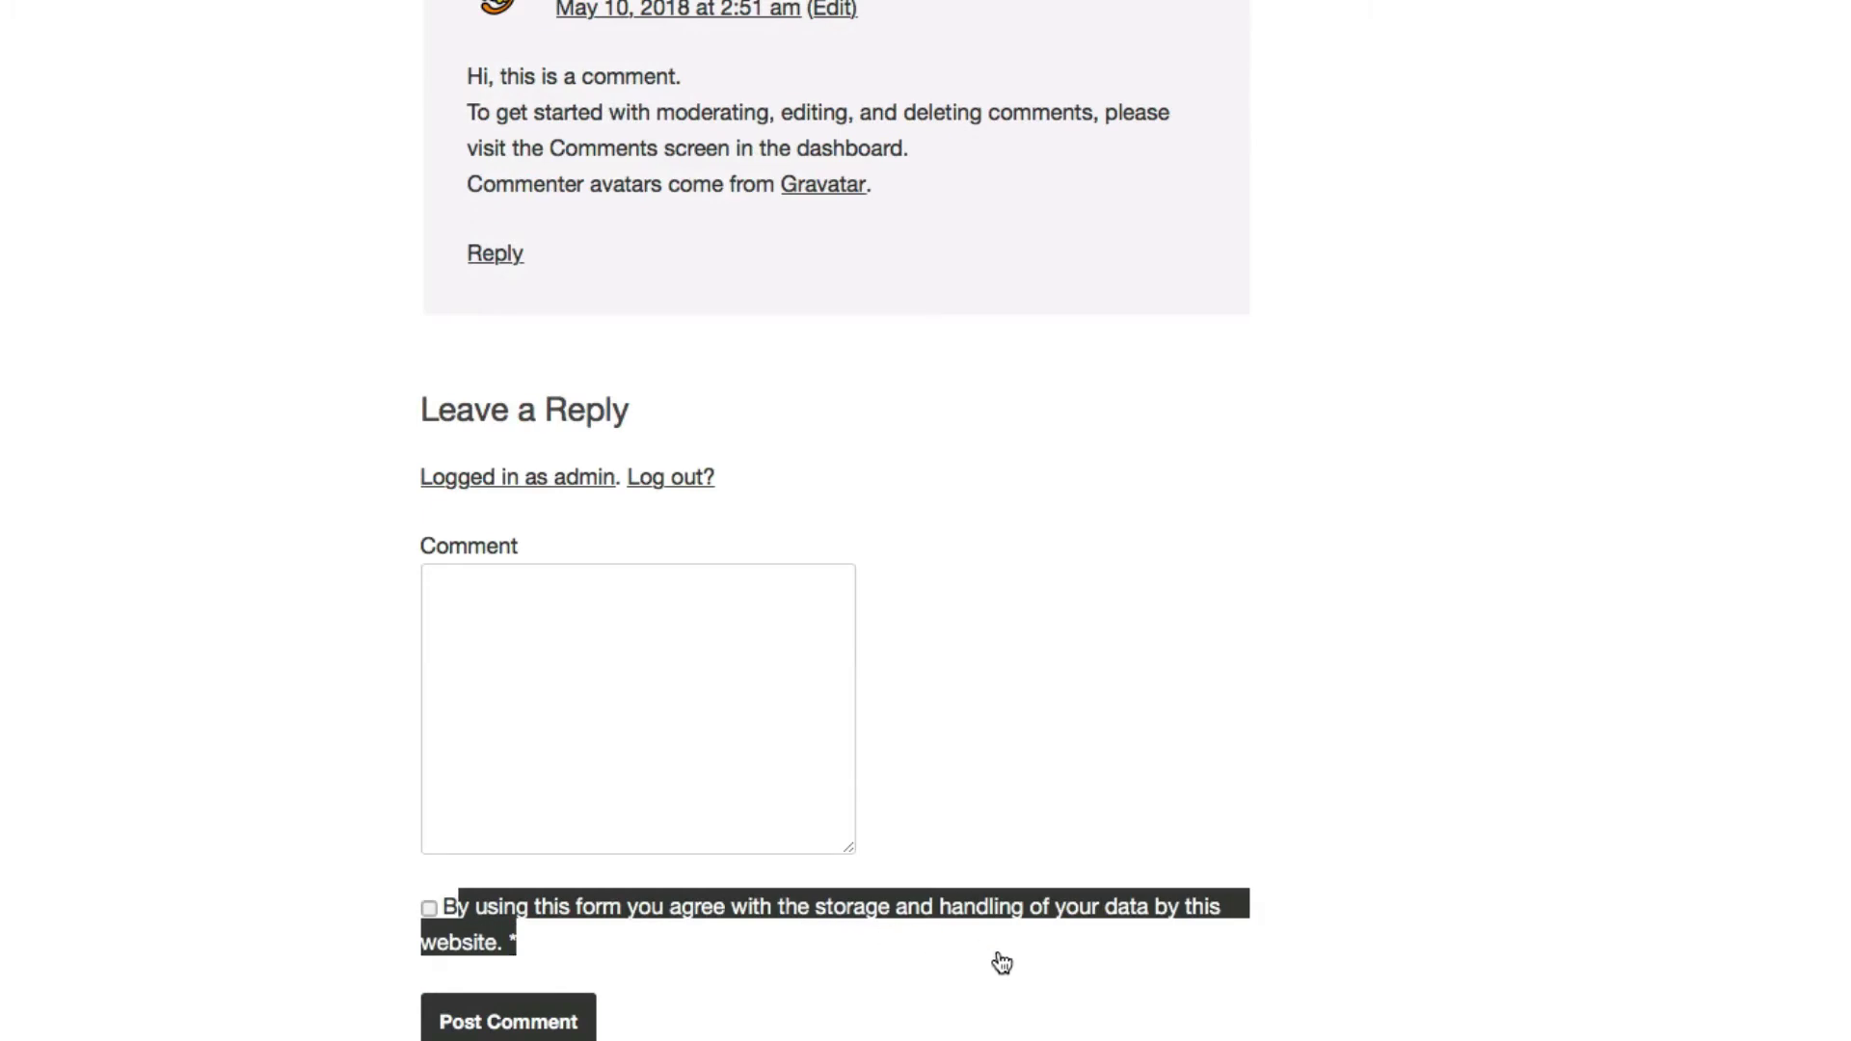
pyautogui.click(508, 943)
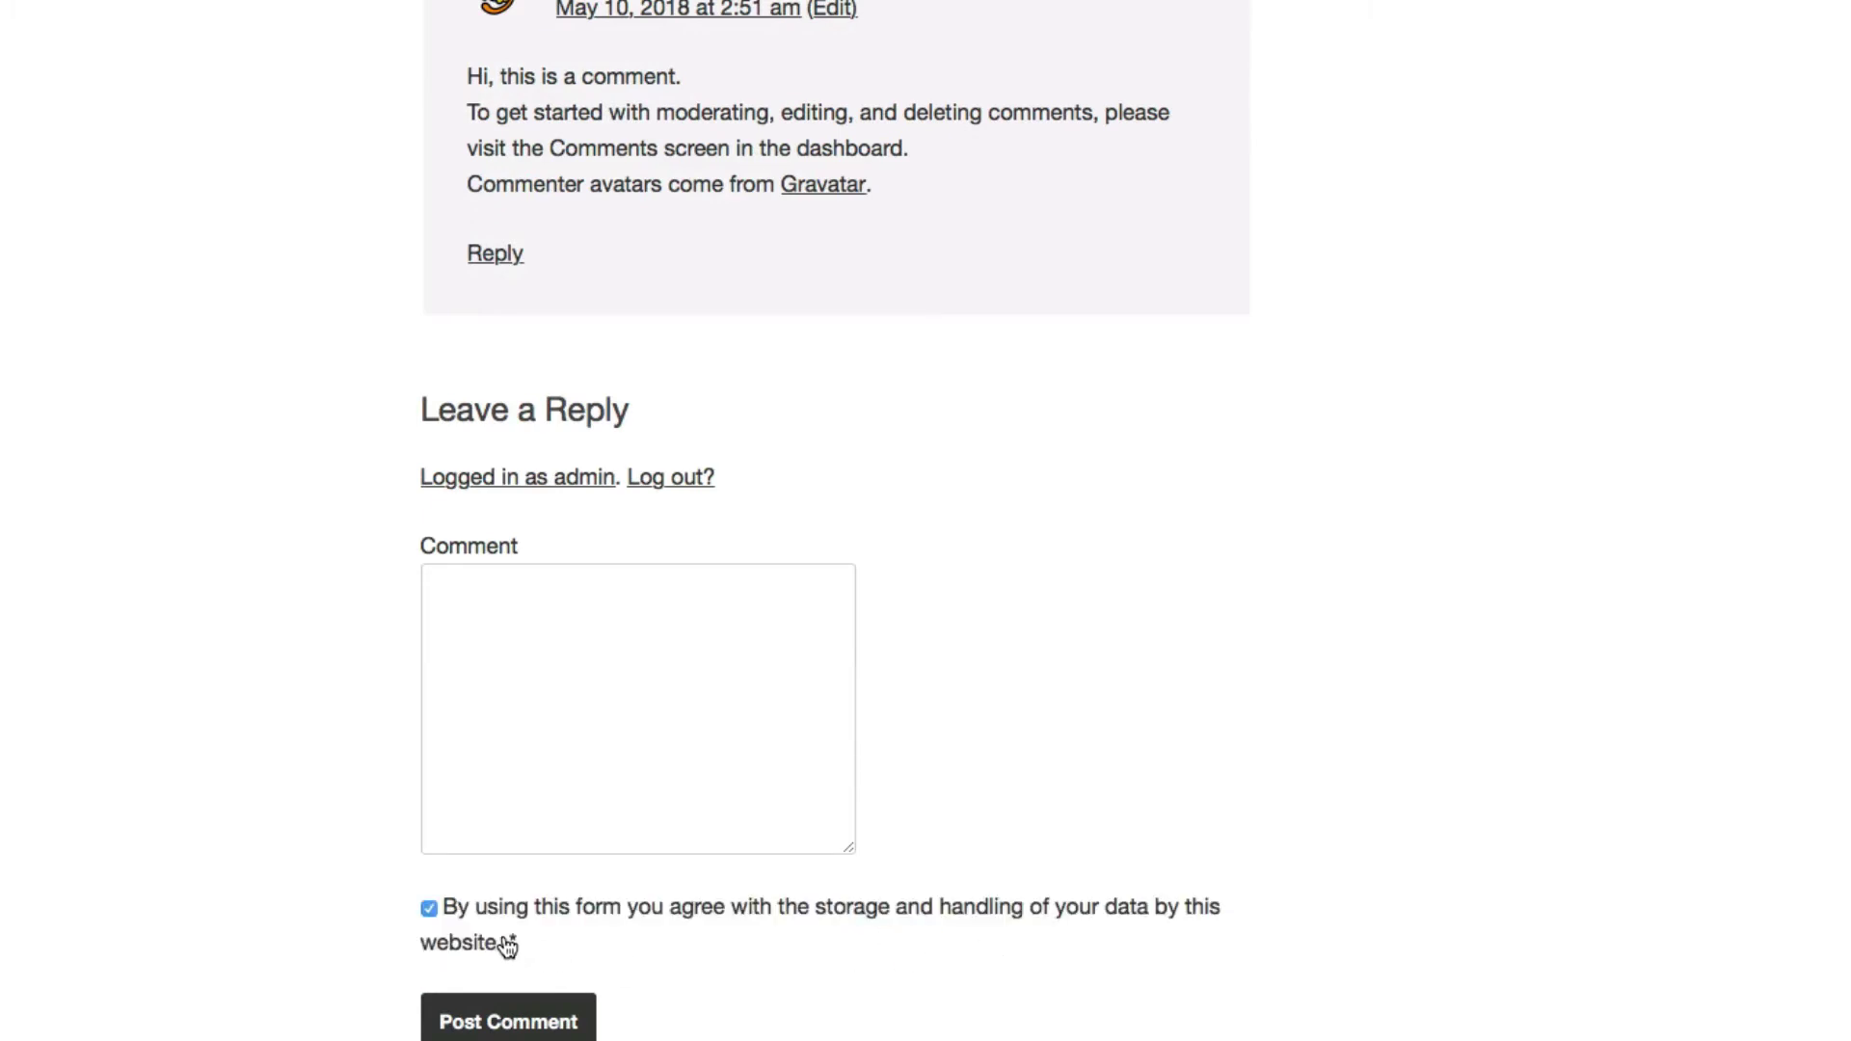
# Enter the test comment 'wdsdsd' with consent unticked and try posting it.
pyautogui.click(533, 658)
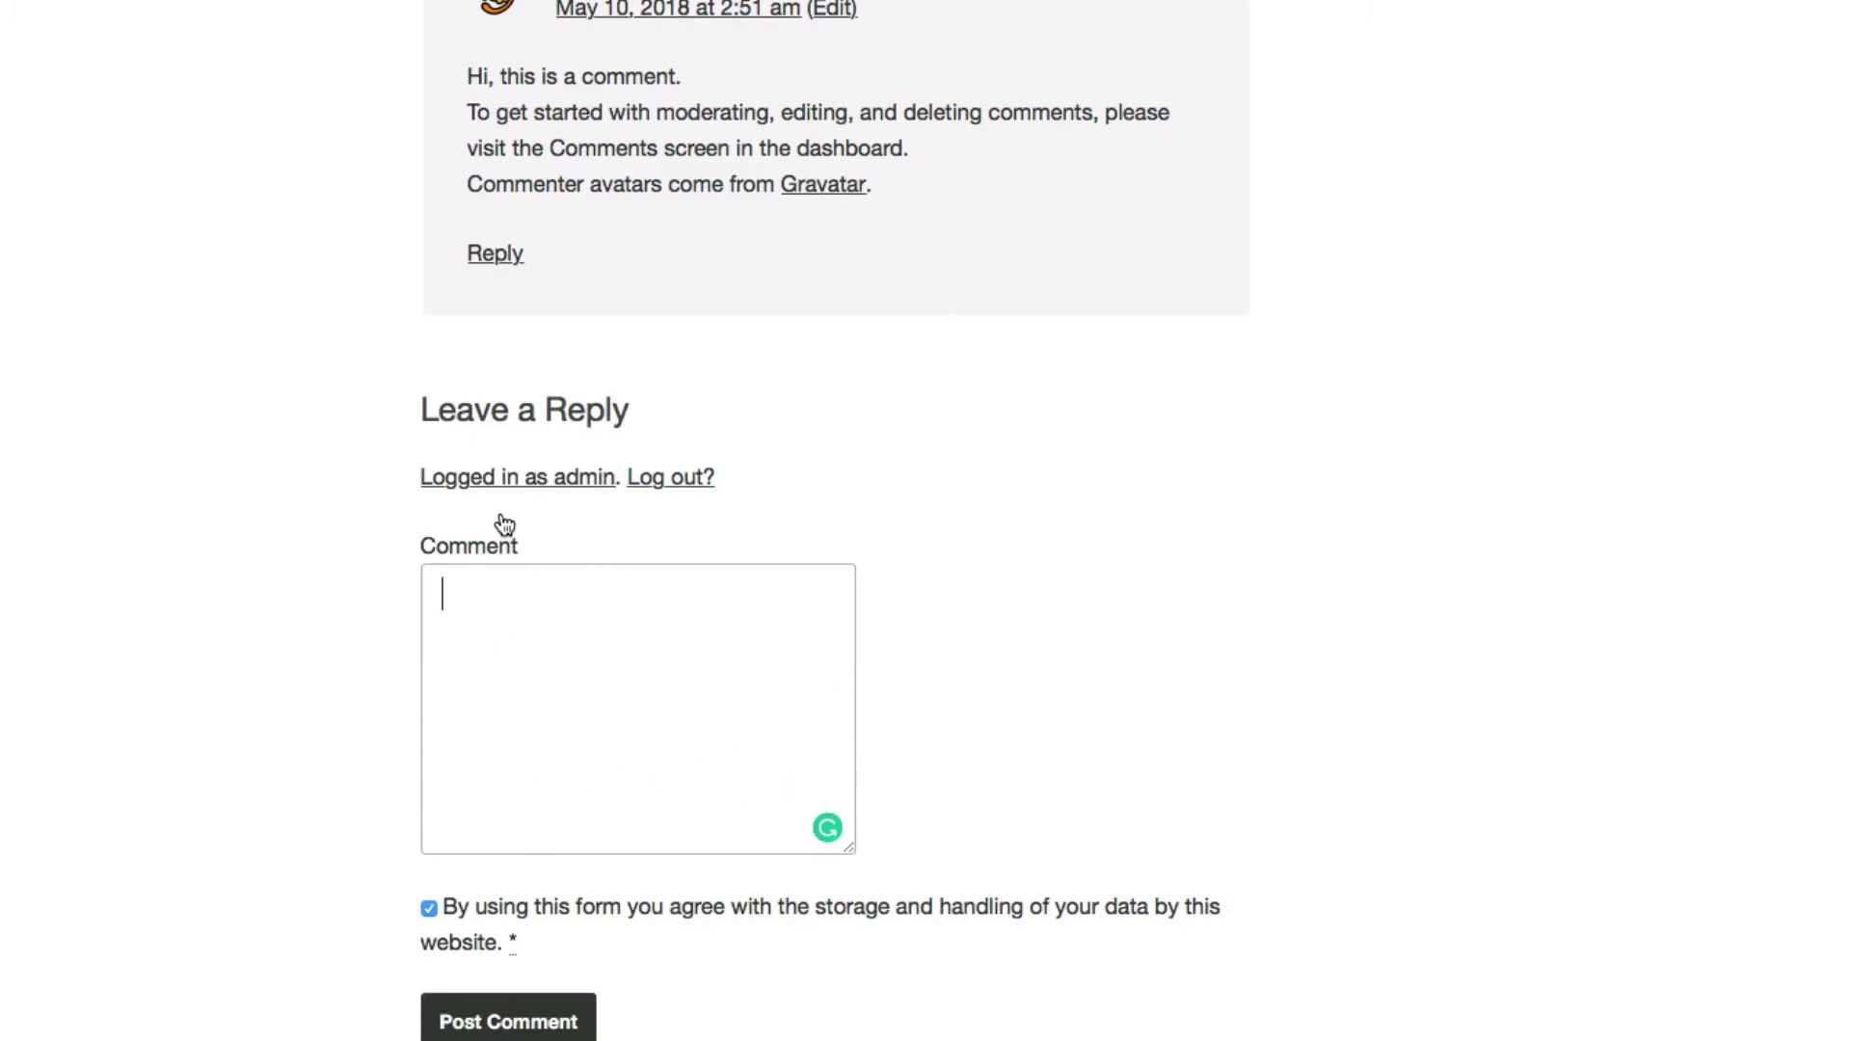
pyautogui.click(429, 911)
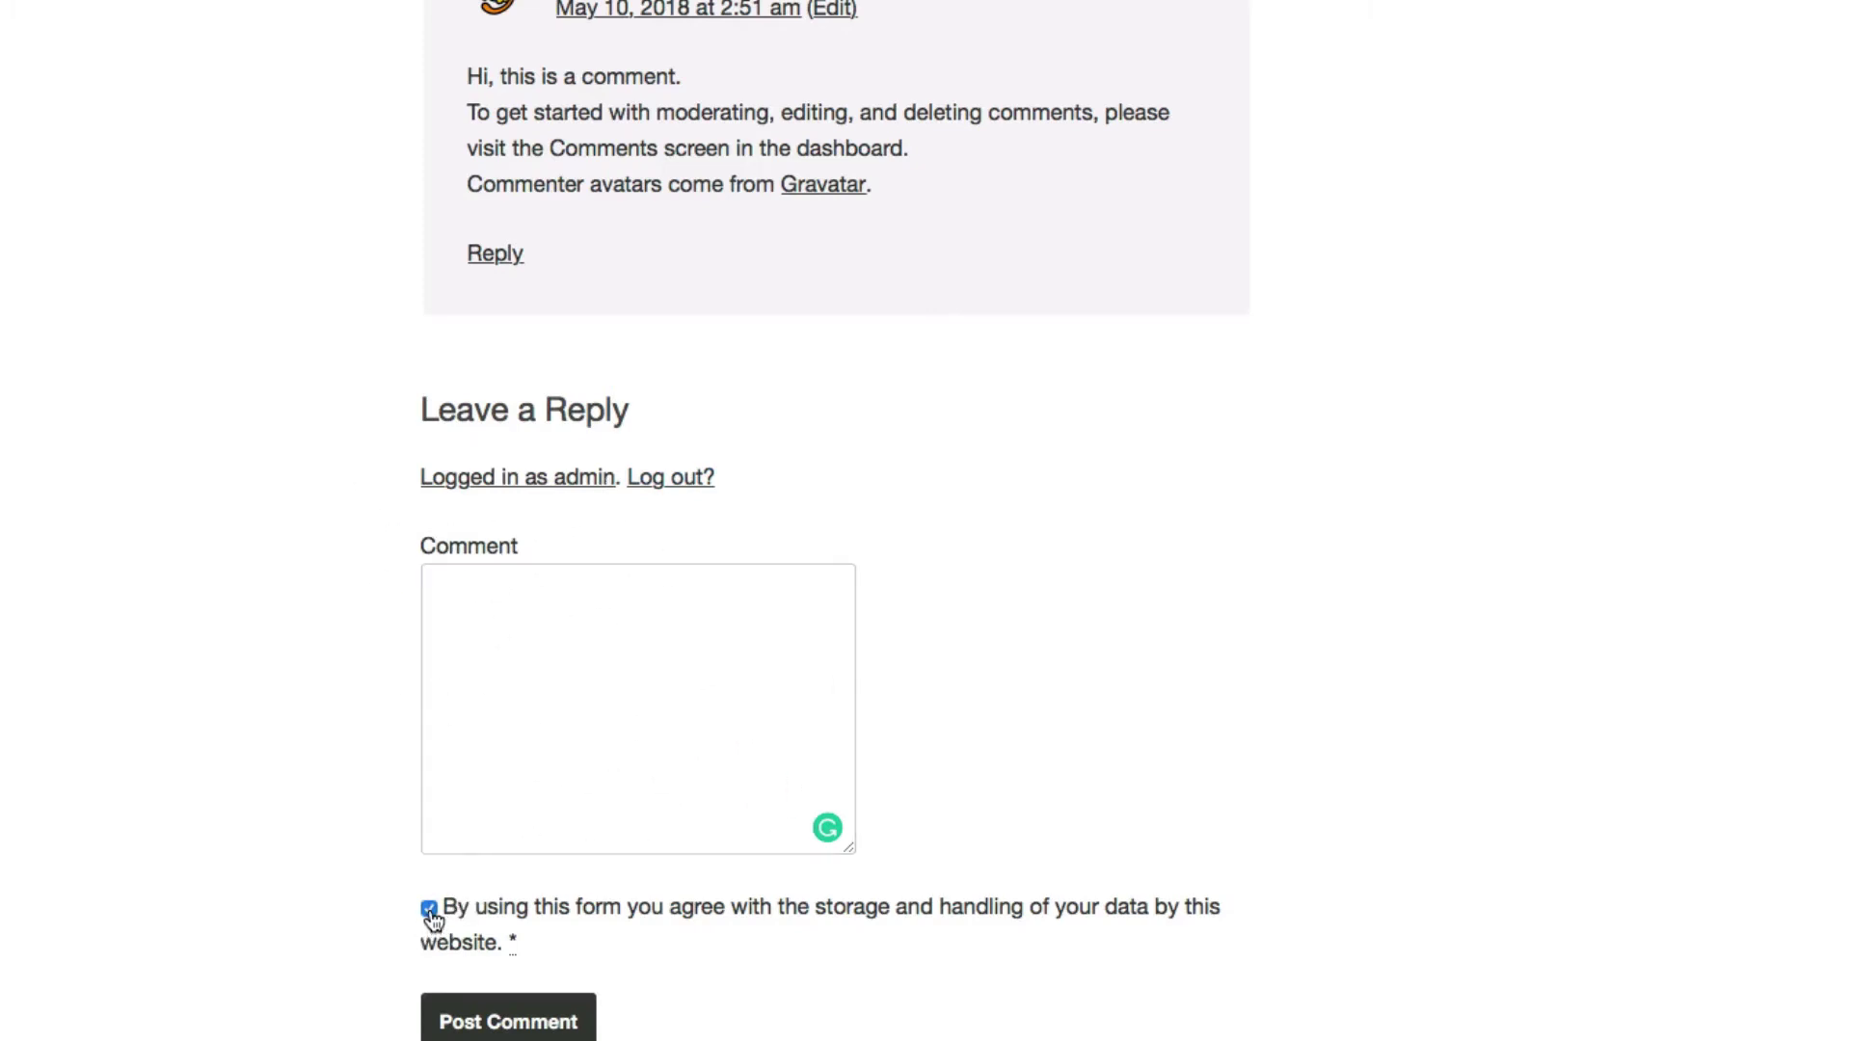
pyautogui.click(524, 644)
pyautogui.write('wdsdsd')
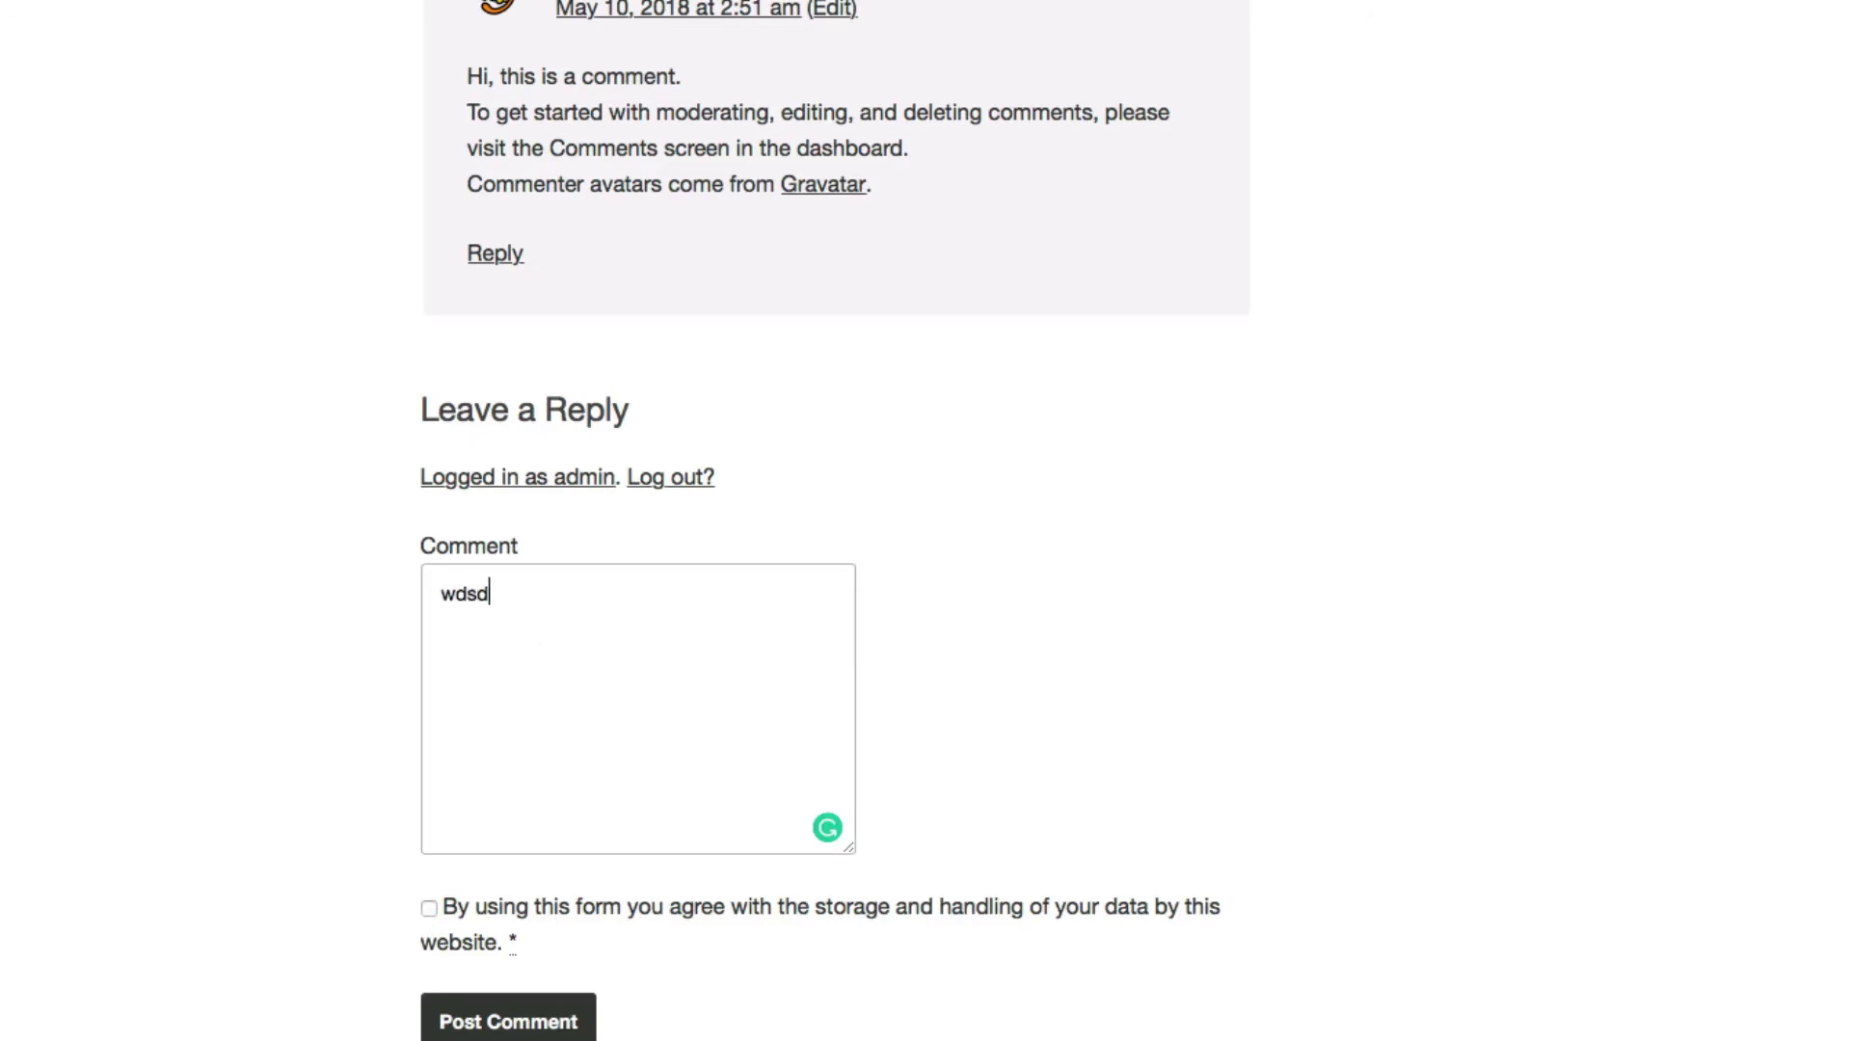
pyautogui.click(537, 1028)
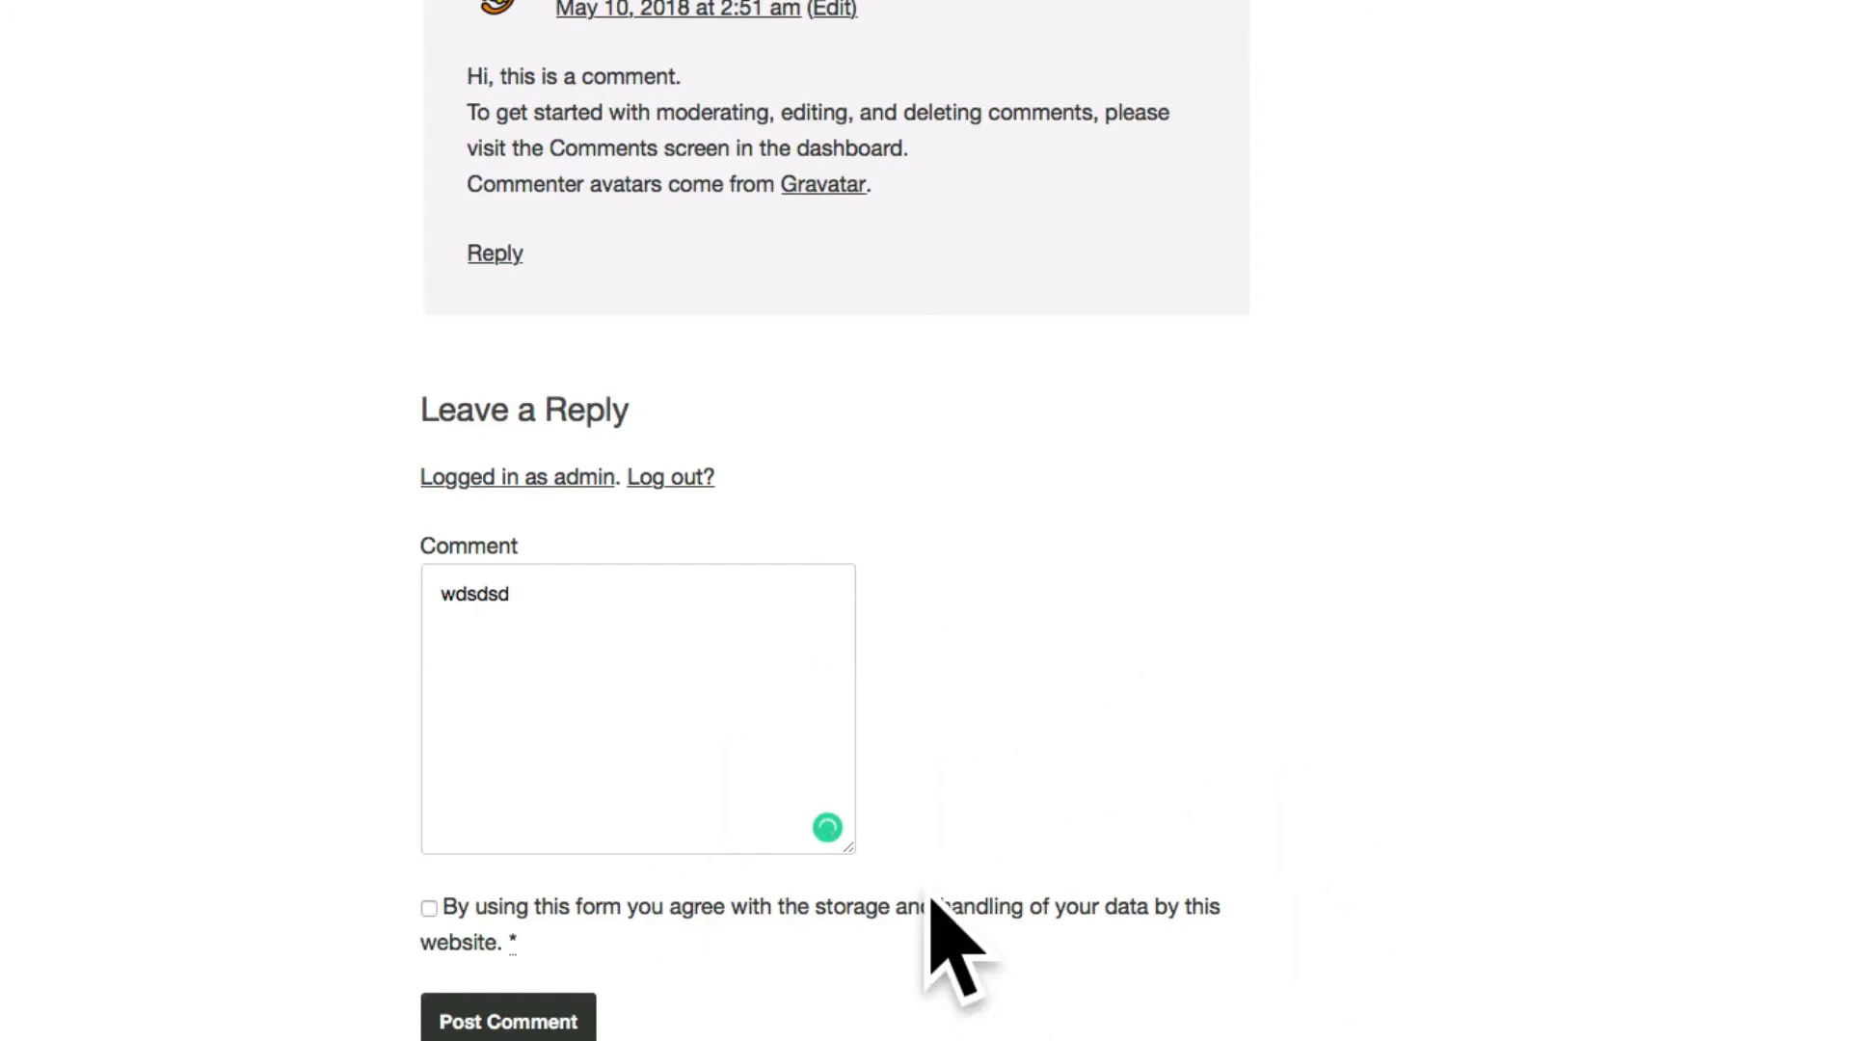
pyautogui.scroll(1, 835, 521)
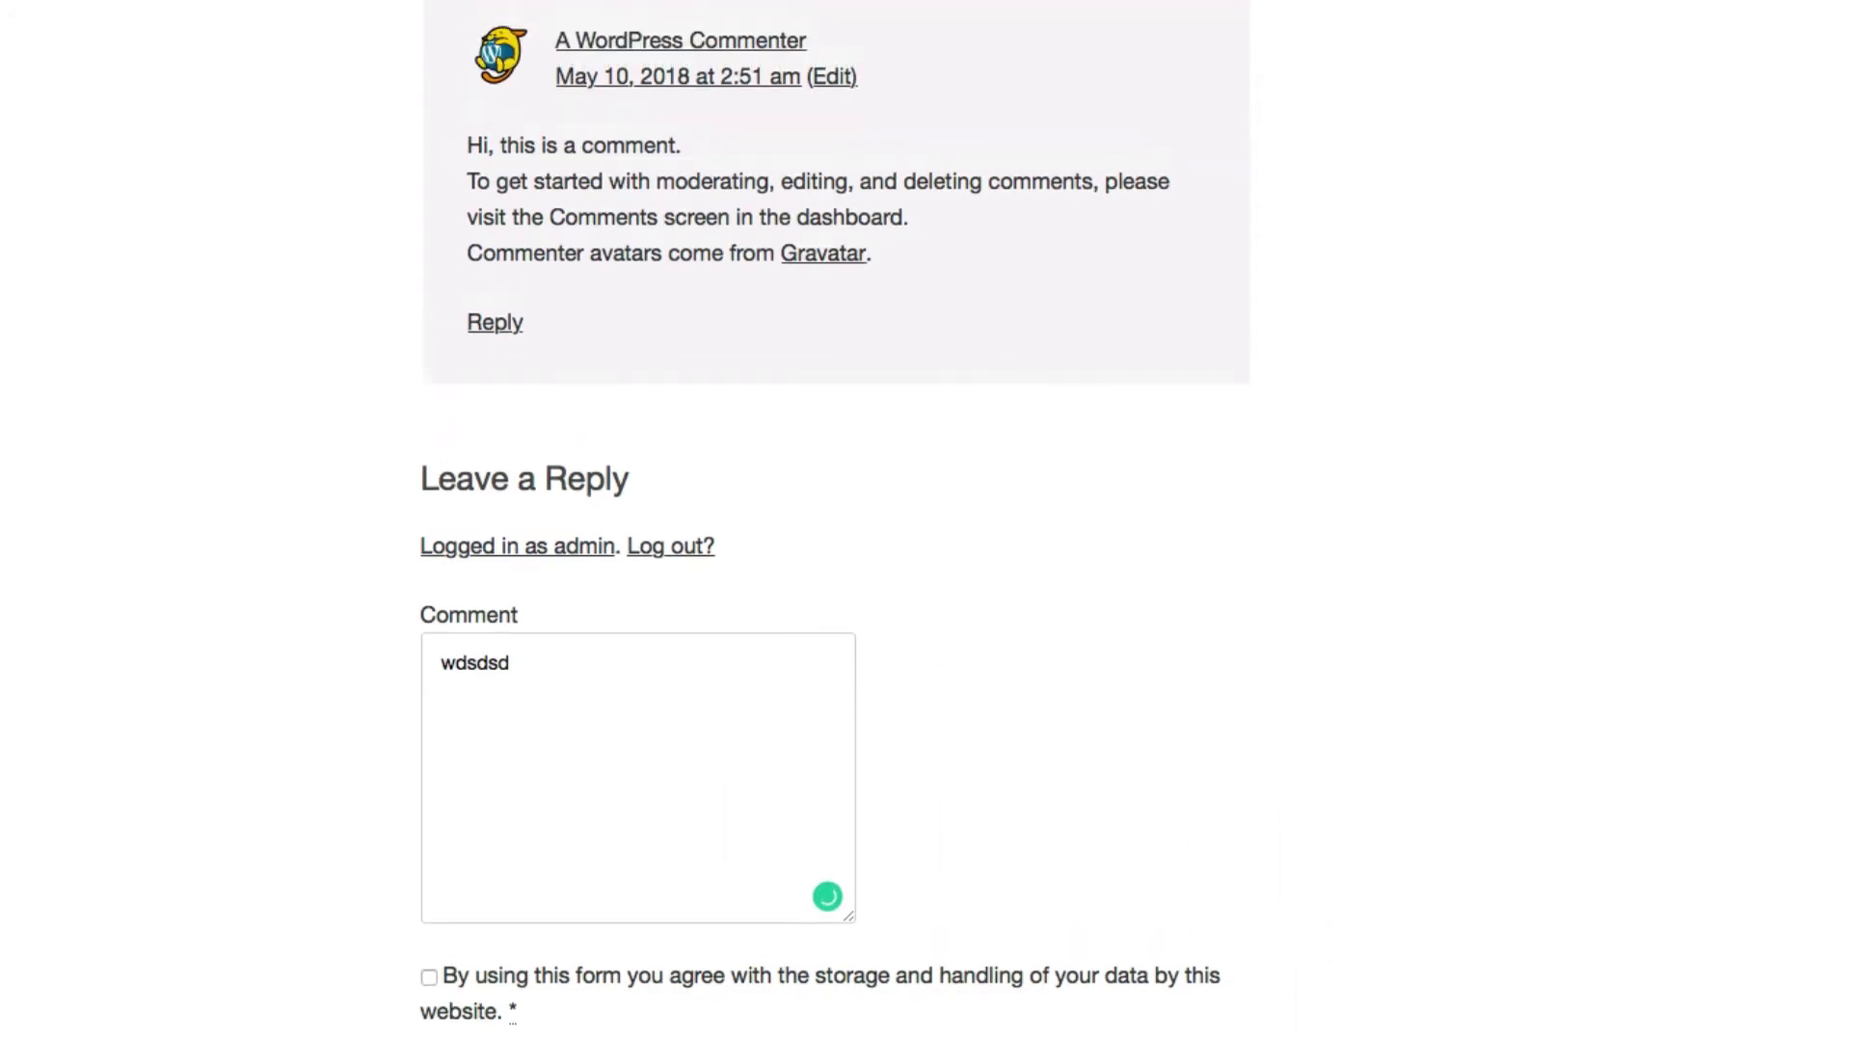
pyautogui.scroll(-1, 835, 521)
pyautogui.scroll(20, 835, 521)
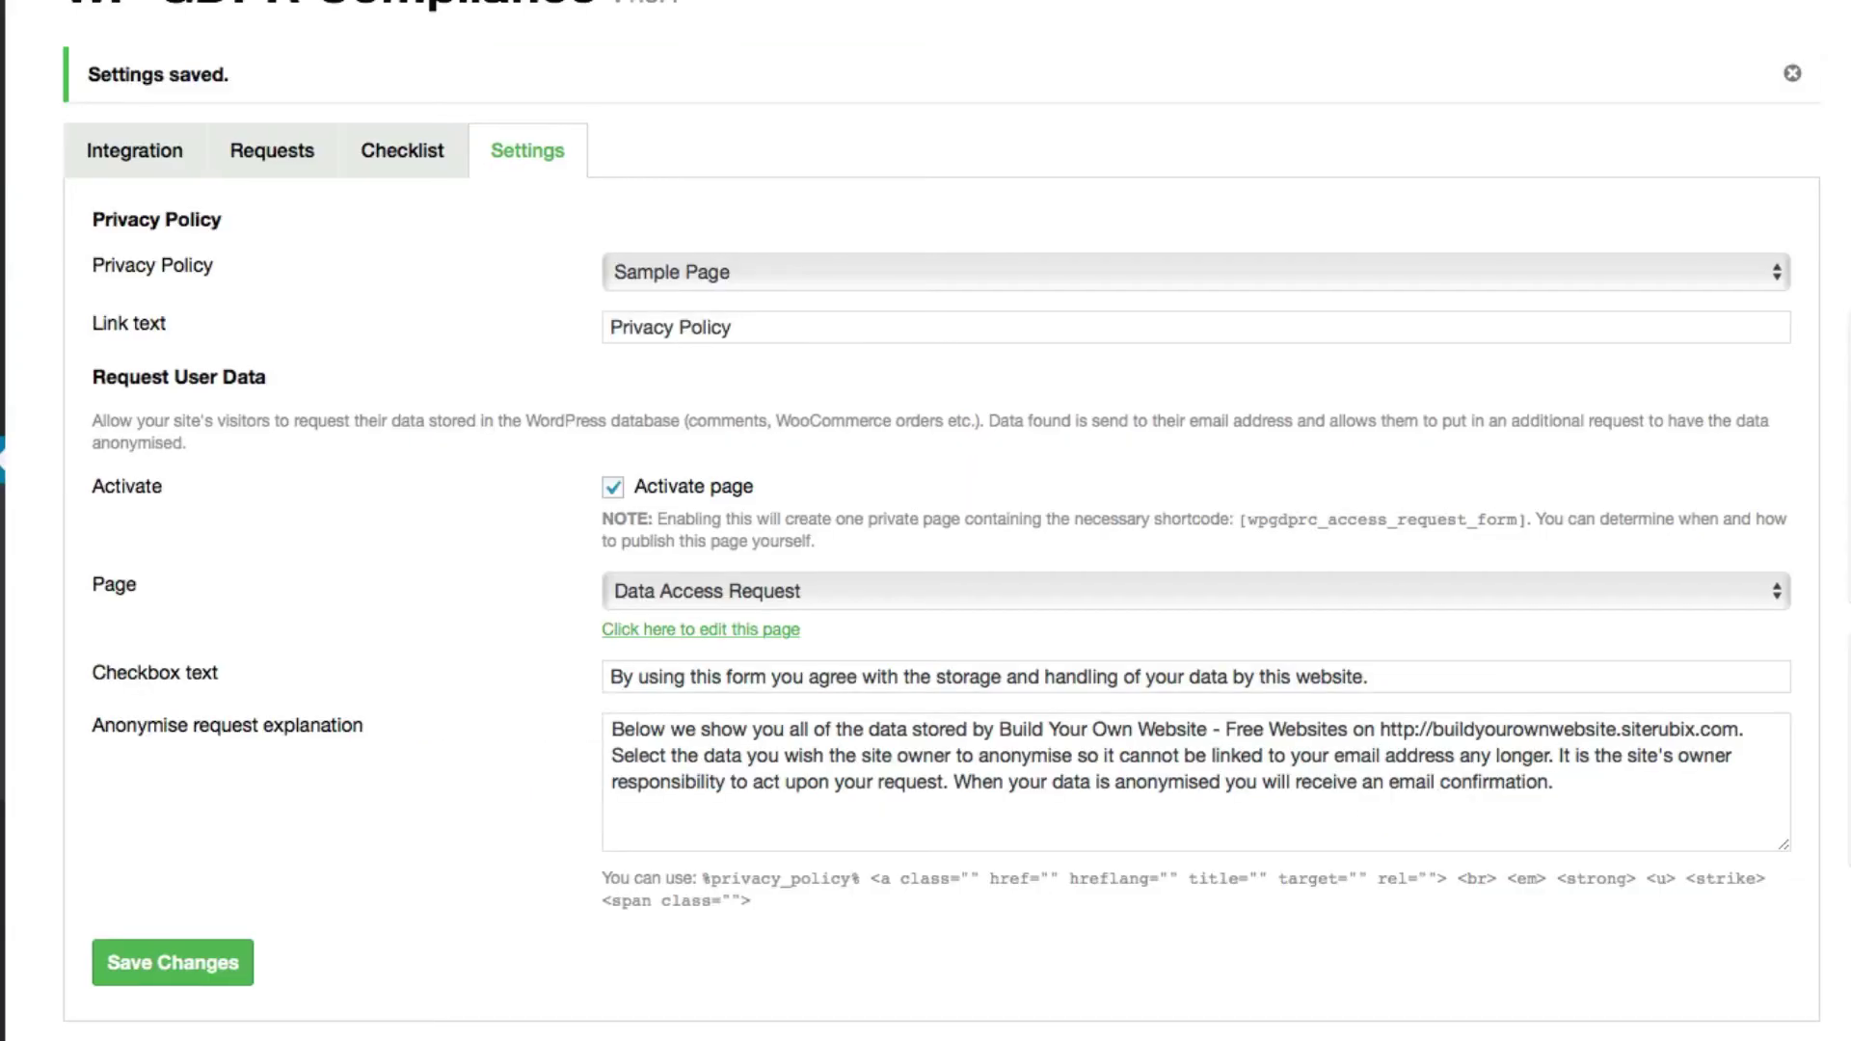
# Open the Data Access Request page in the editor from the Request User Data setting.
pyautogui.scroll(1, 947, 521)
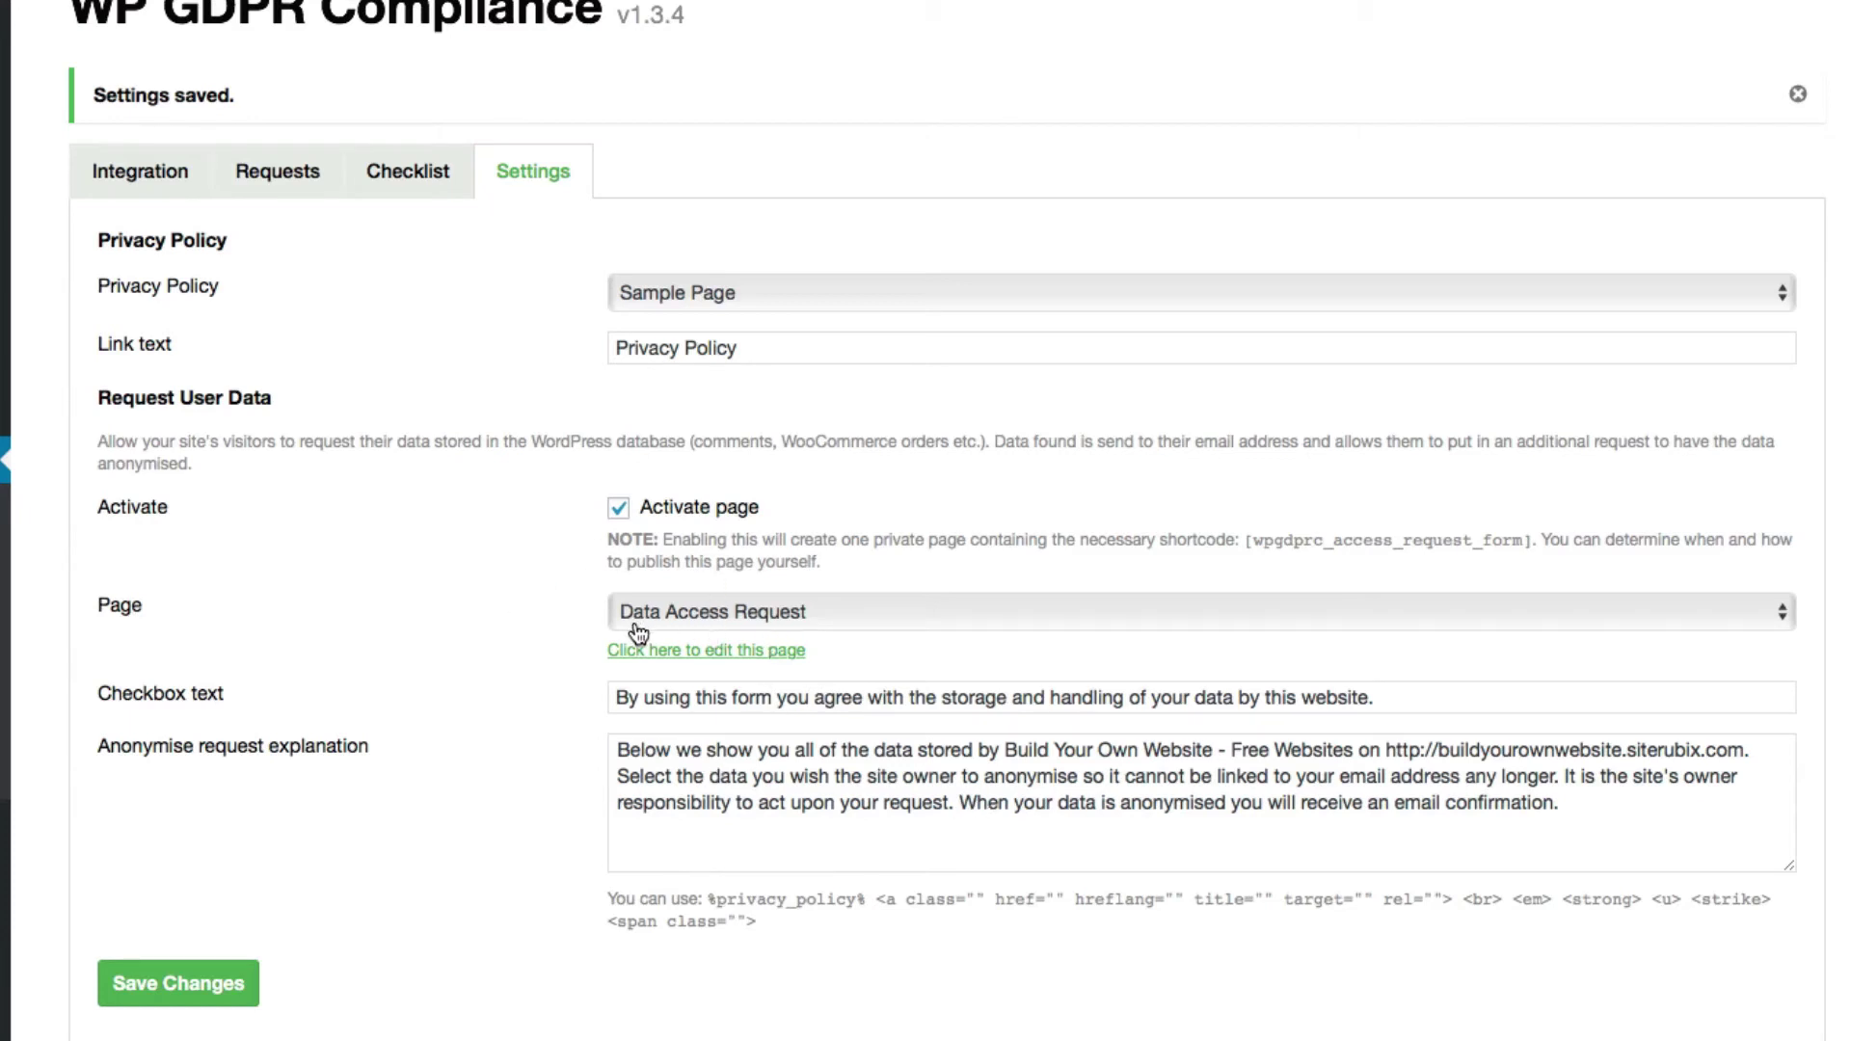
pyautogui.click(706, 652)
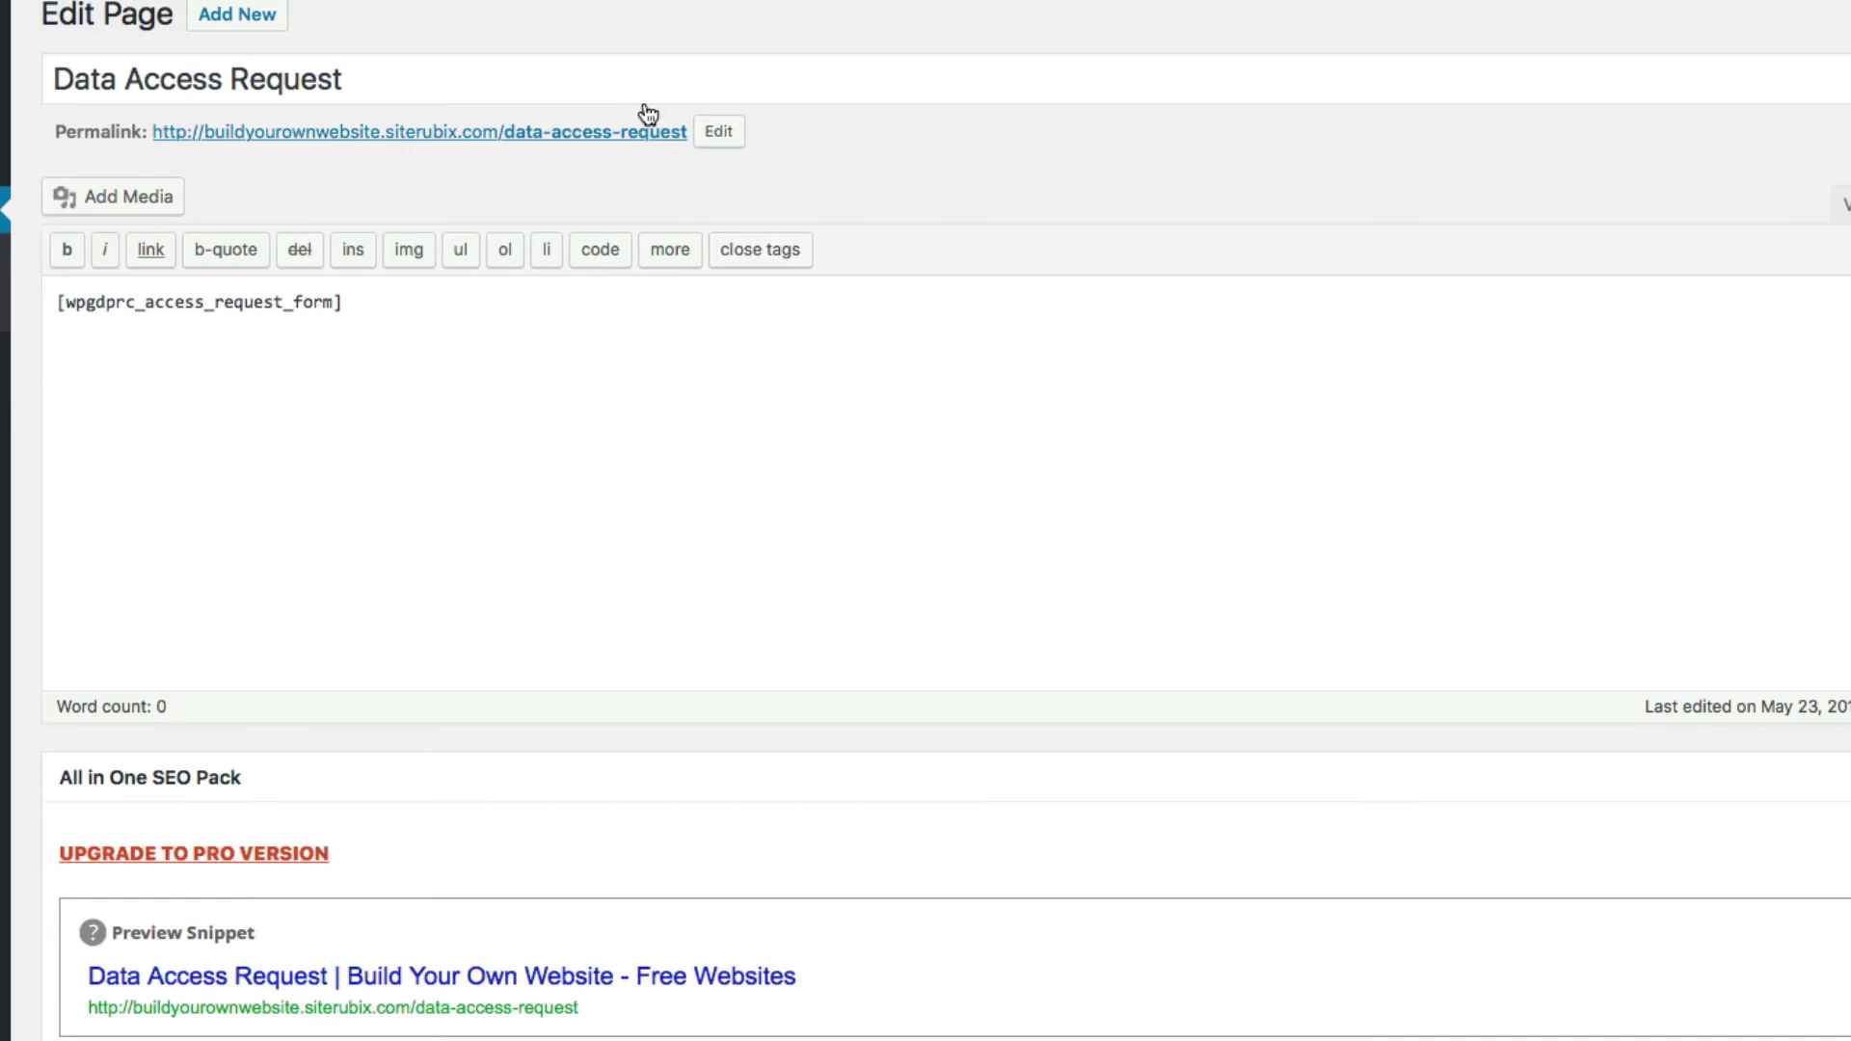
# Change the Data Access Request page's visibility from Private to Public and publish it.
pyautogui.moveTo(344, 303); pyautogui.dragTo(50, 296)
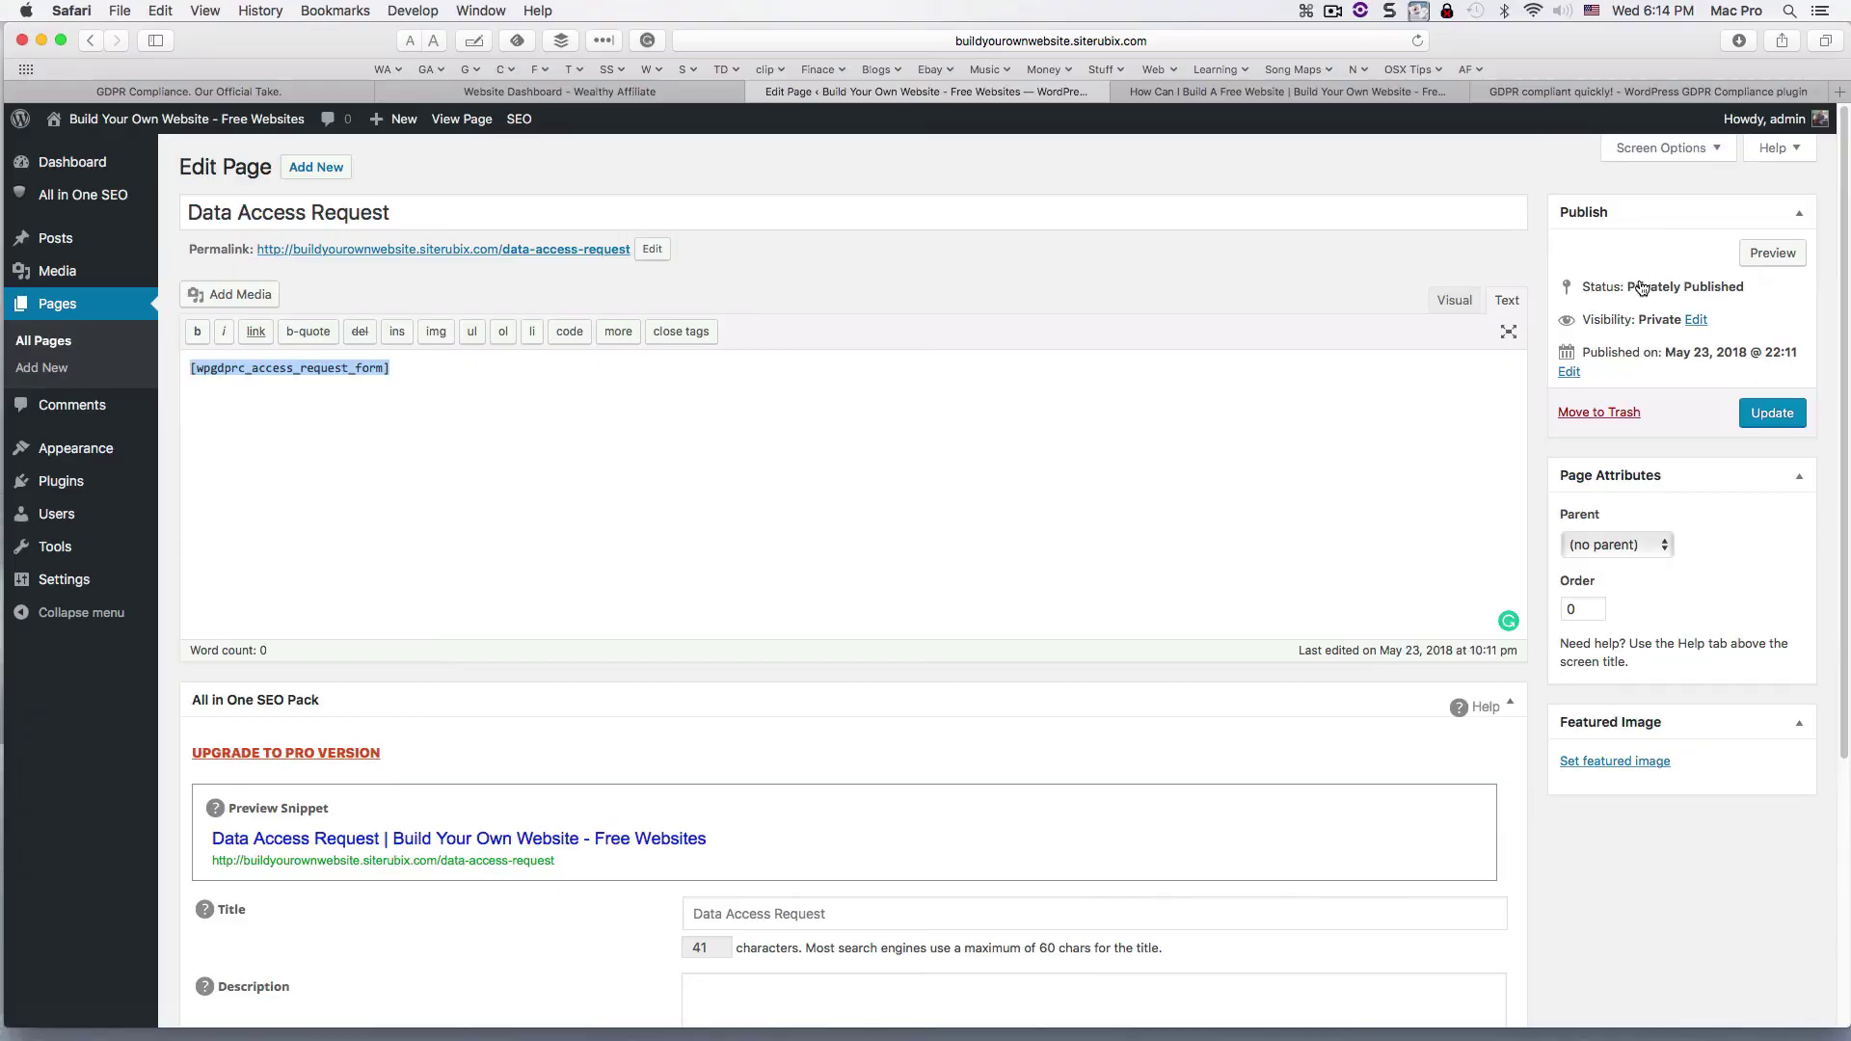
pyautogui.moveTo(1630, 288); pyautogui.dragTo(1773, 290)
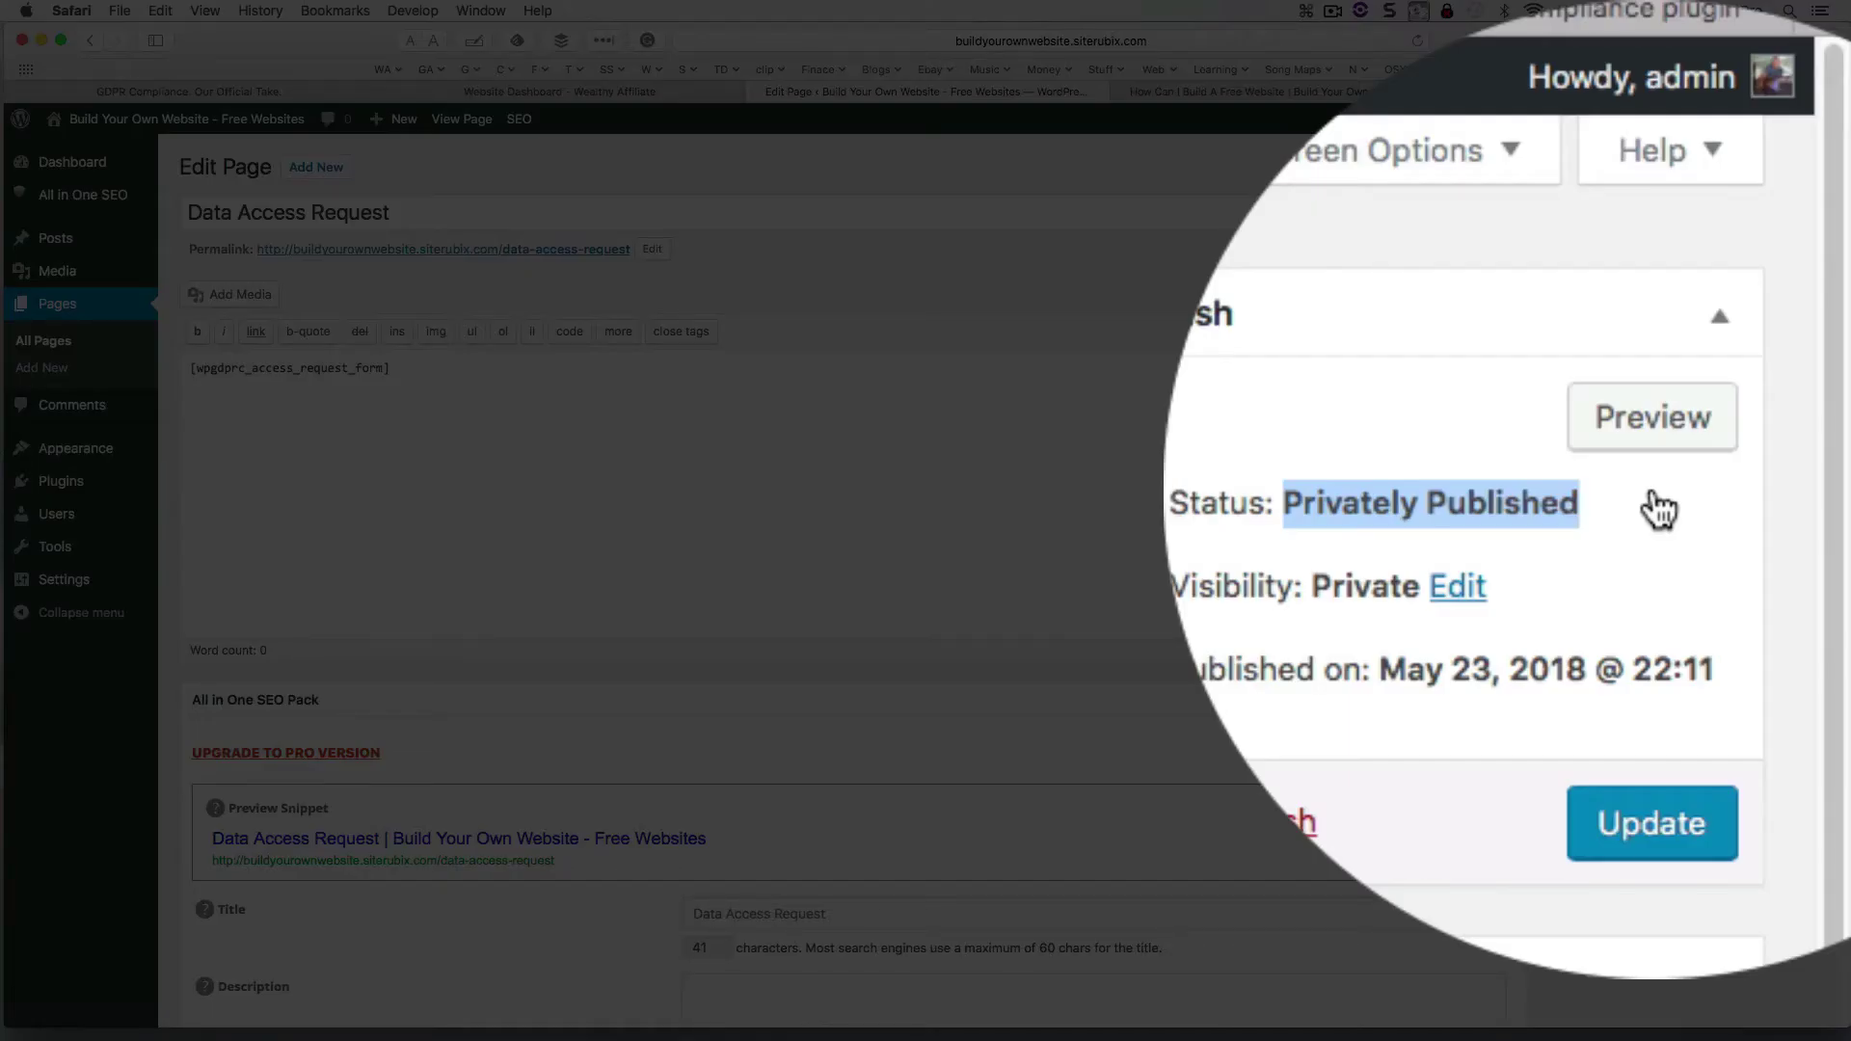
pyautogui.click(1364, 504)
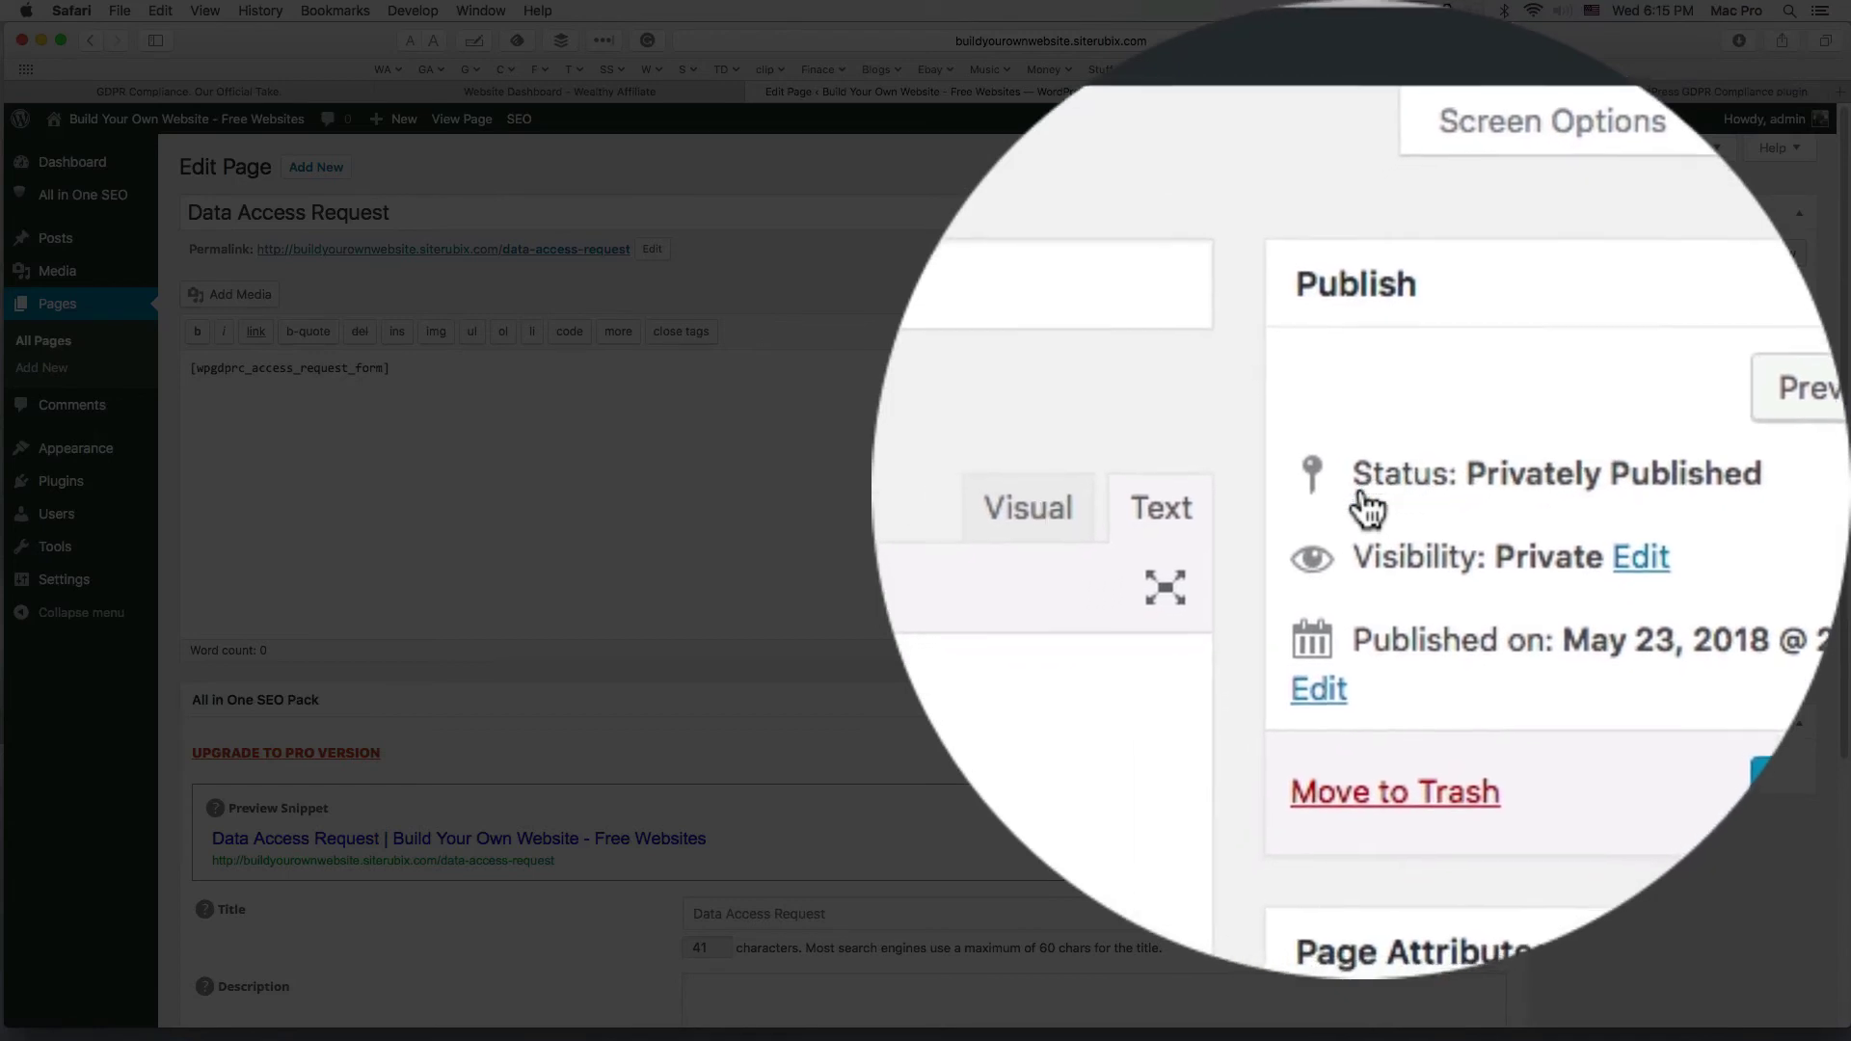
pyautogui.click(1451, 474)
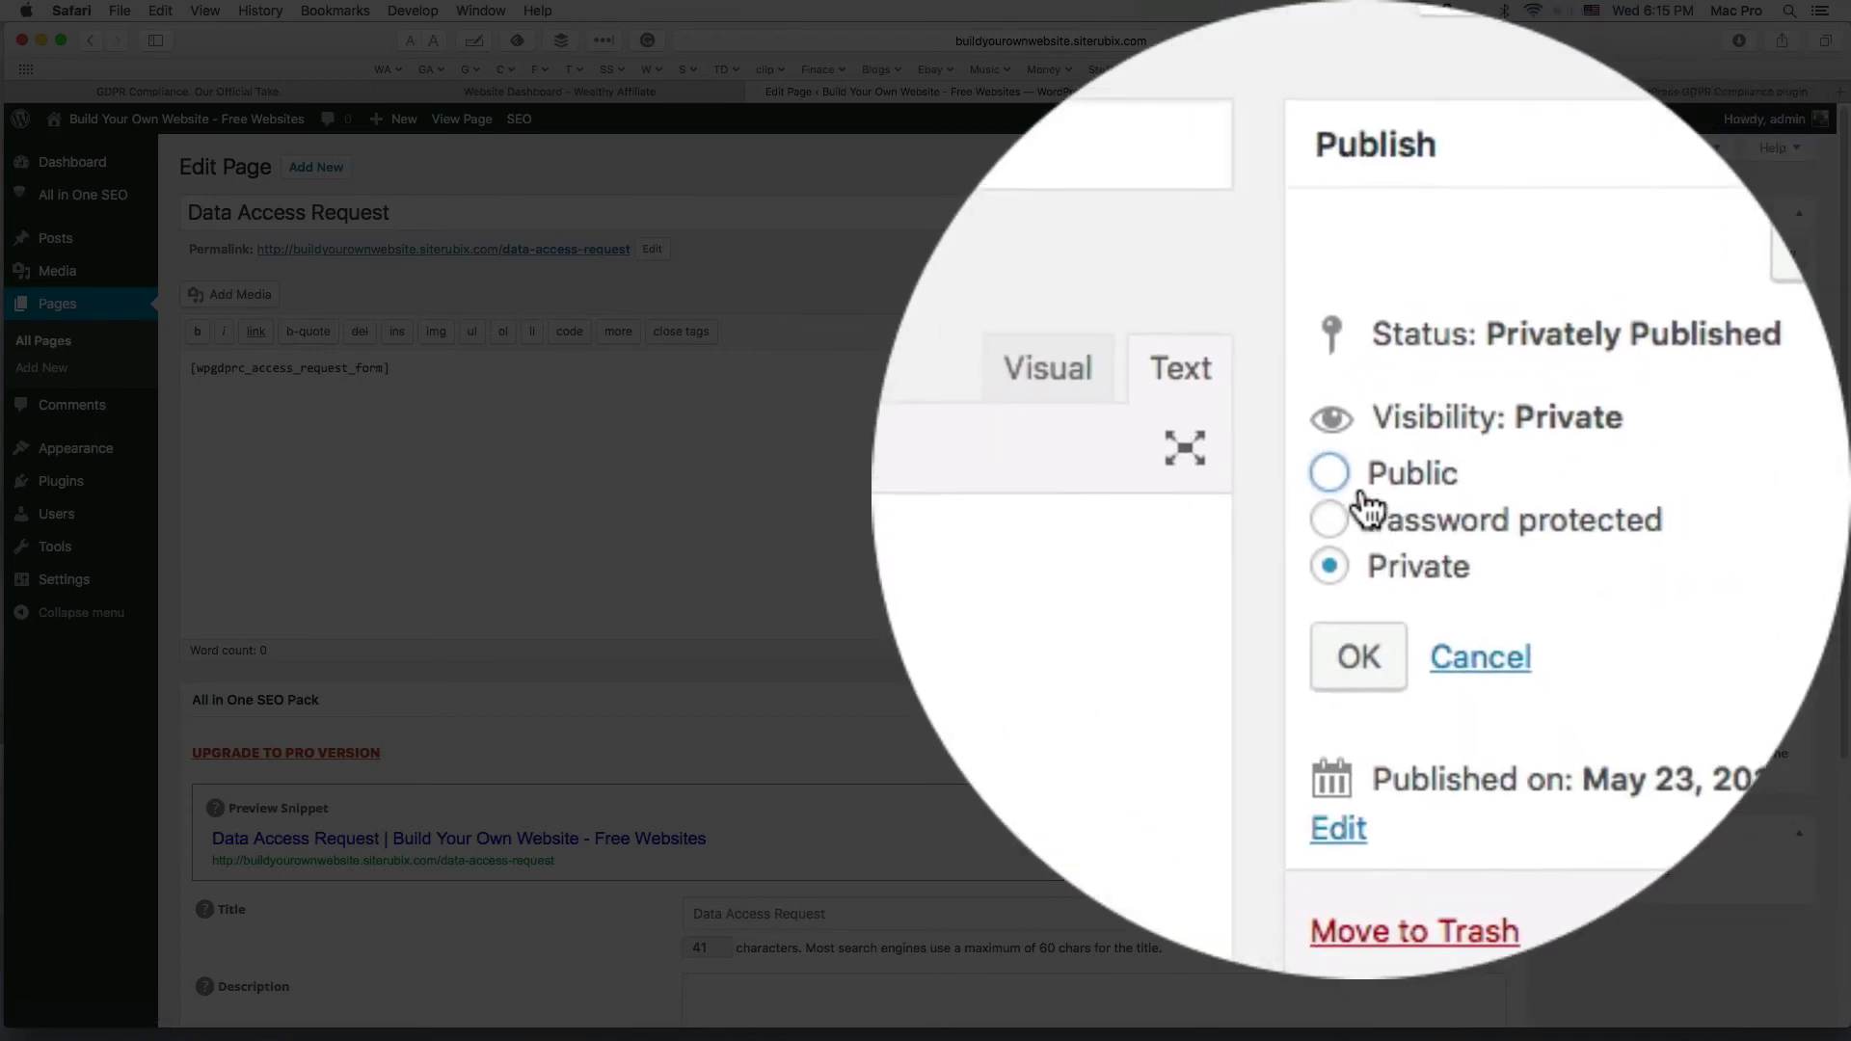
pyautogui.click(1369, 487)
pyautogui.click(1427, 668)
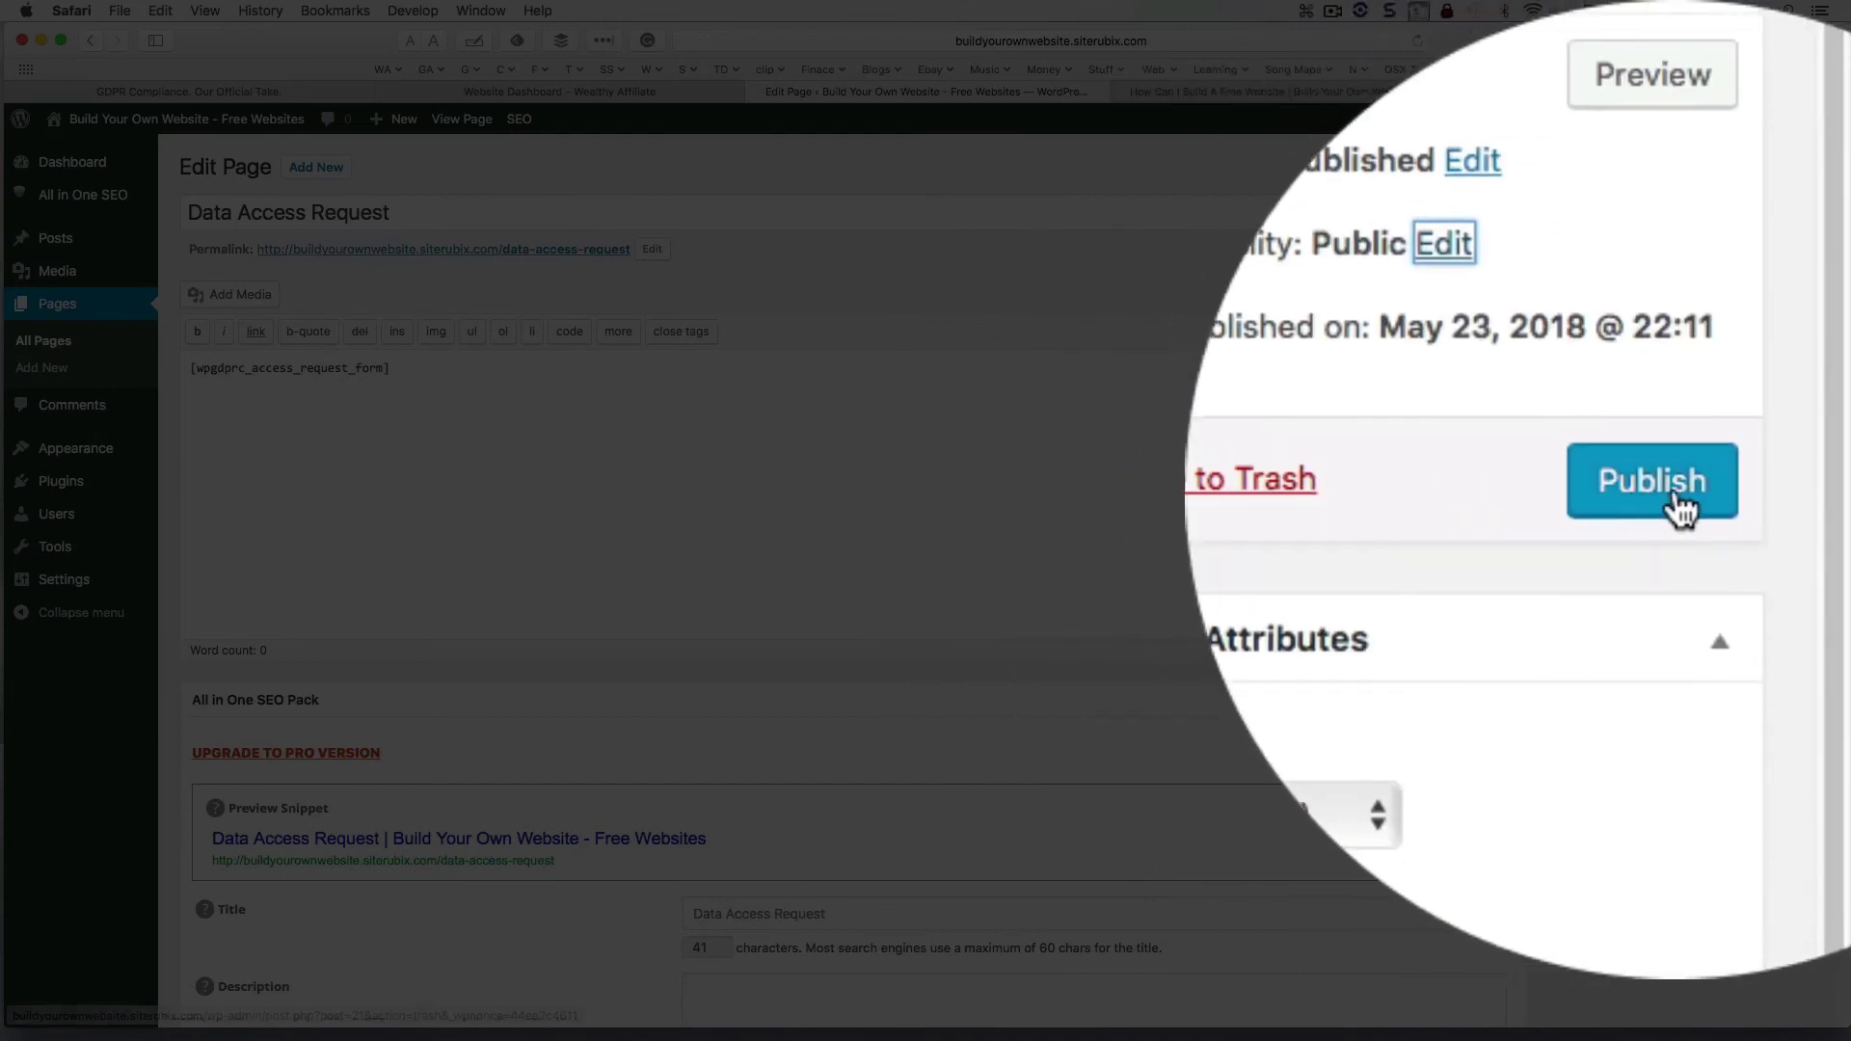
pyautogui.click(1683, 503)
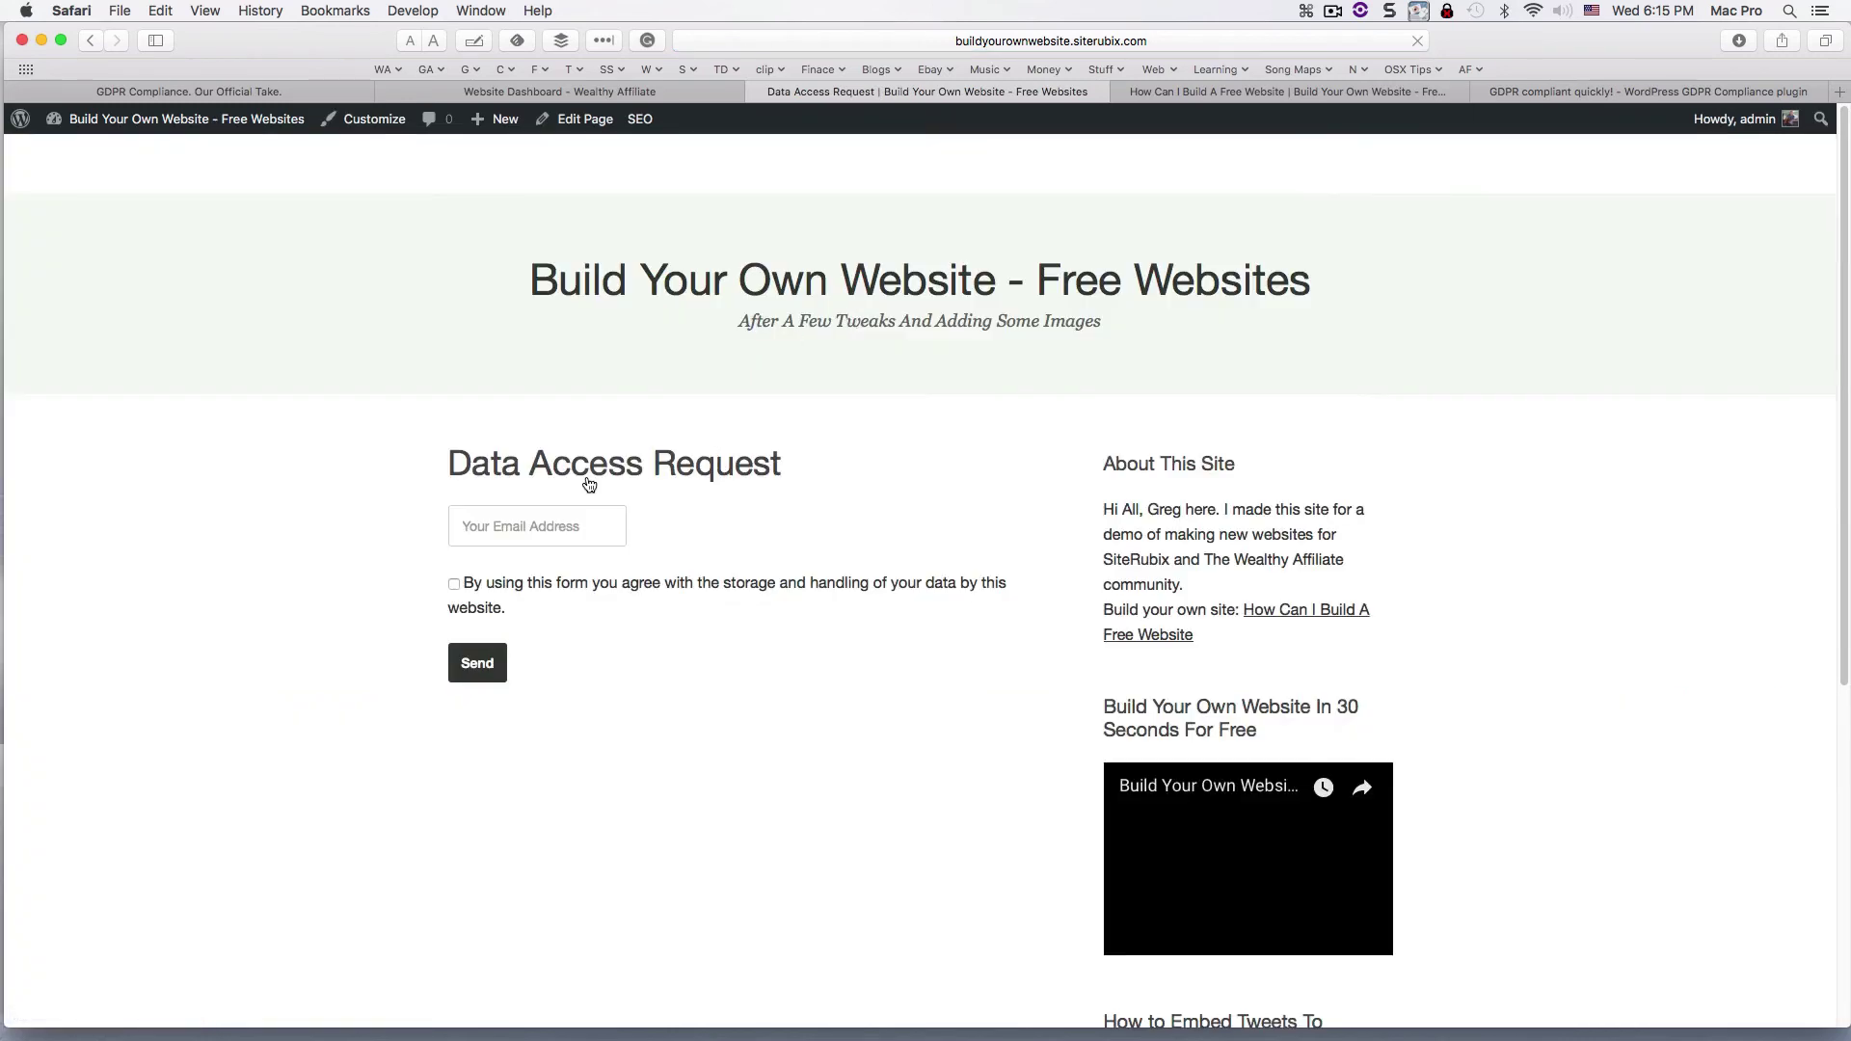
# On the live Data Access Request page, try the email field and tick the consent checkbox.
pyautogui.click(509, 532)
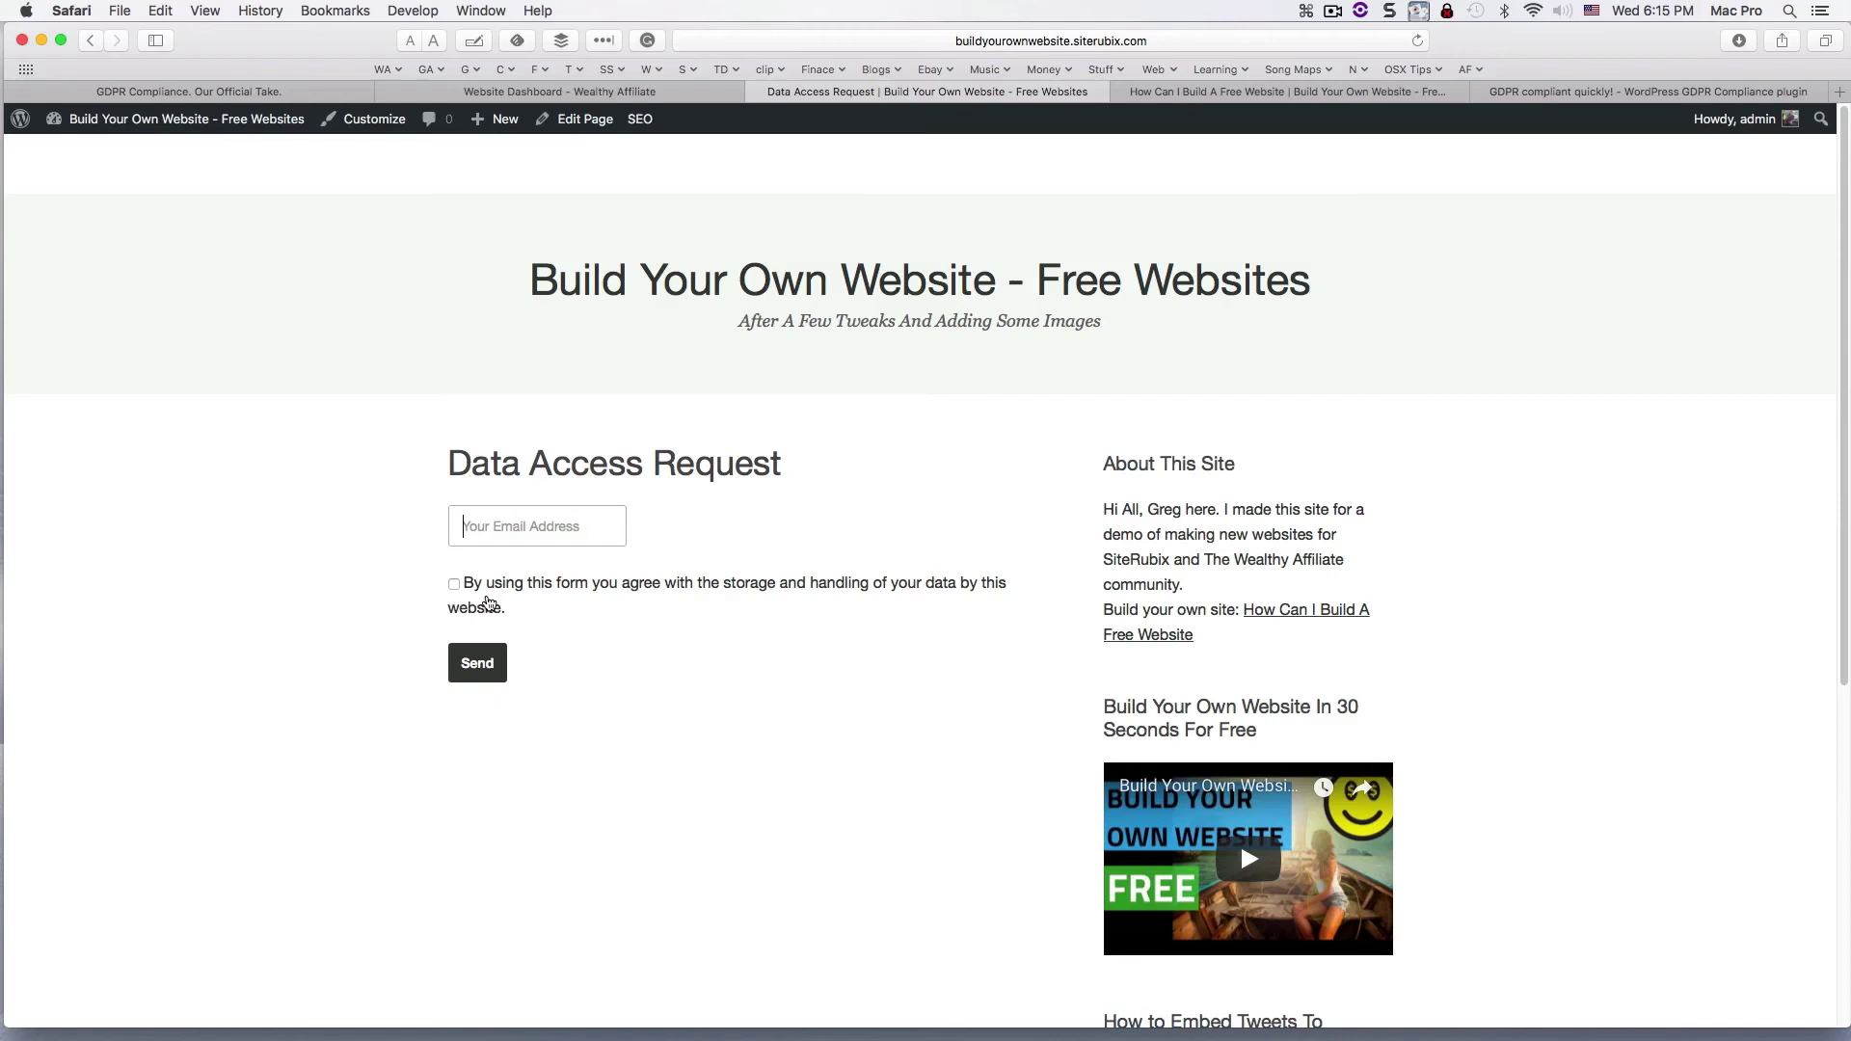
pyautogui.click(452, 590)
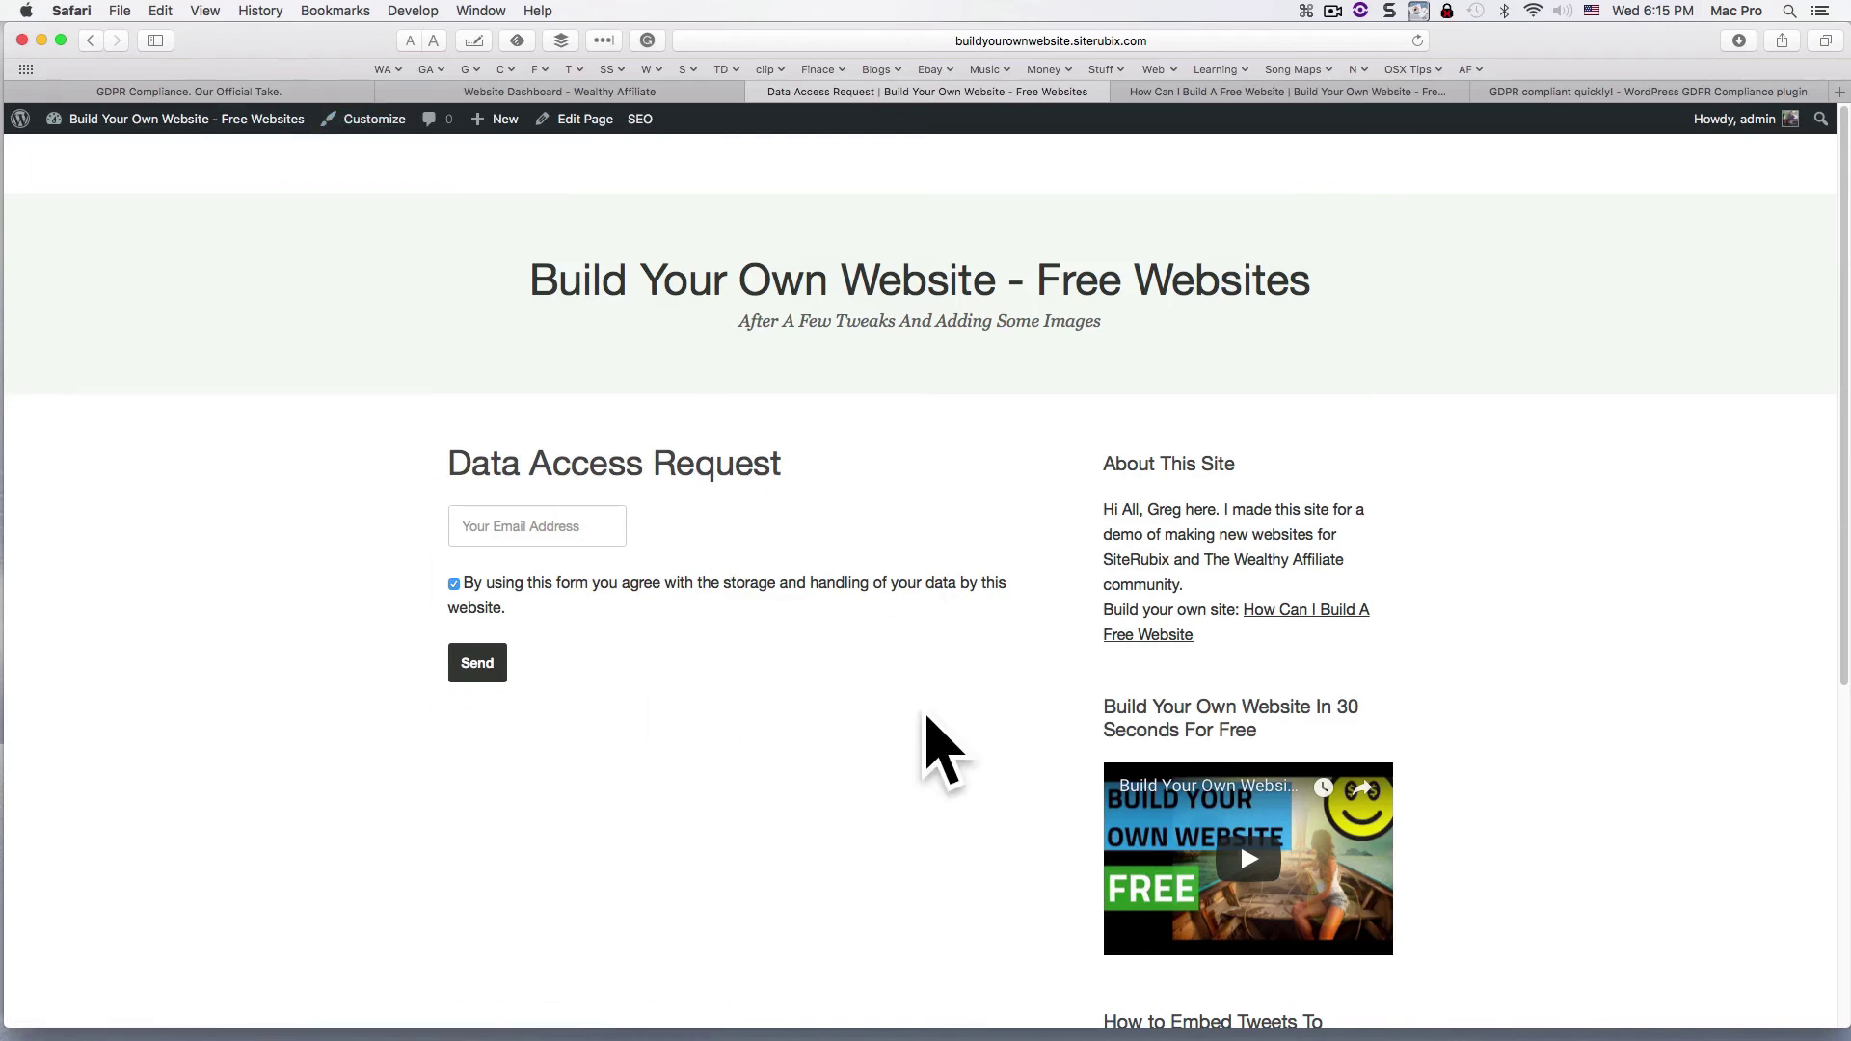
pyautogui.moveTo(134, 127)
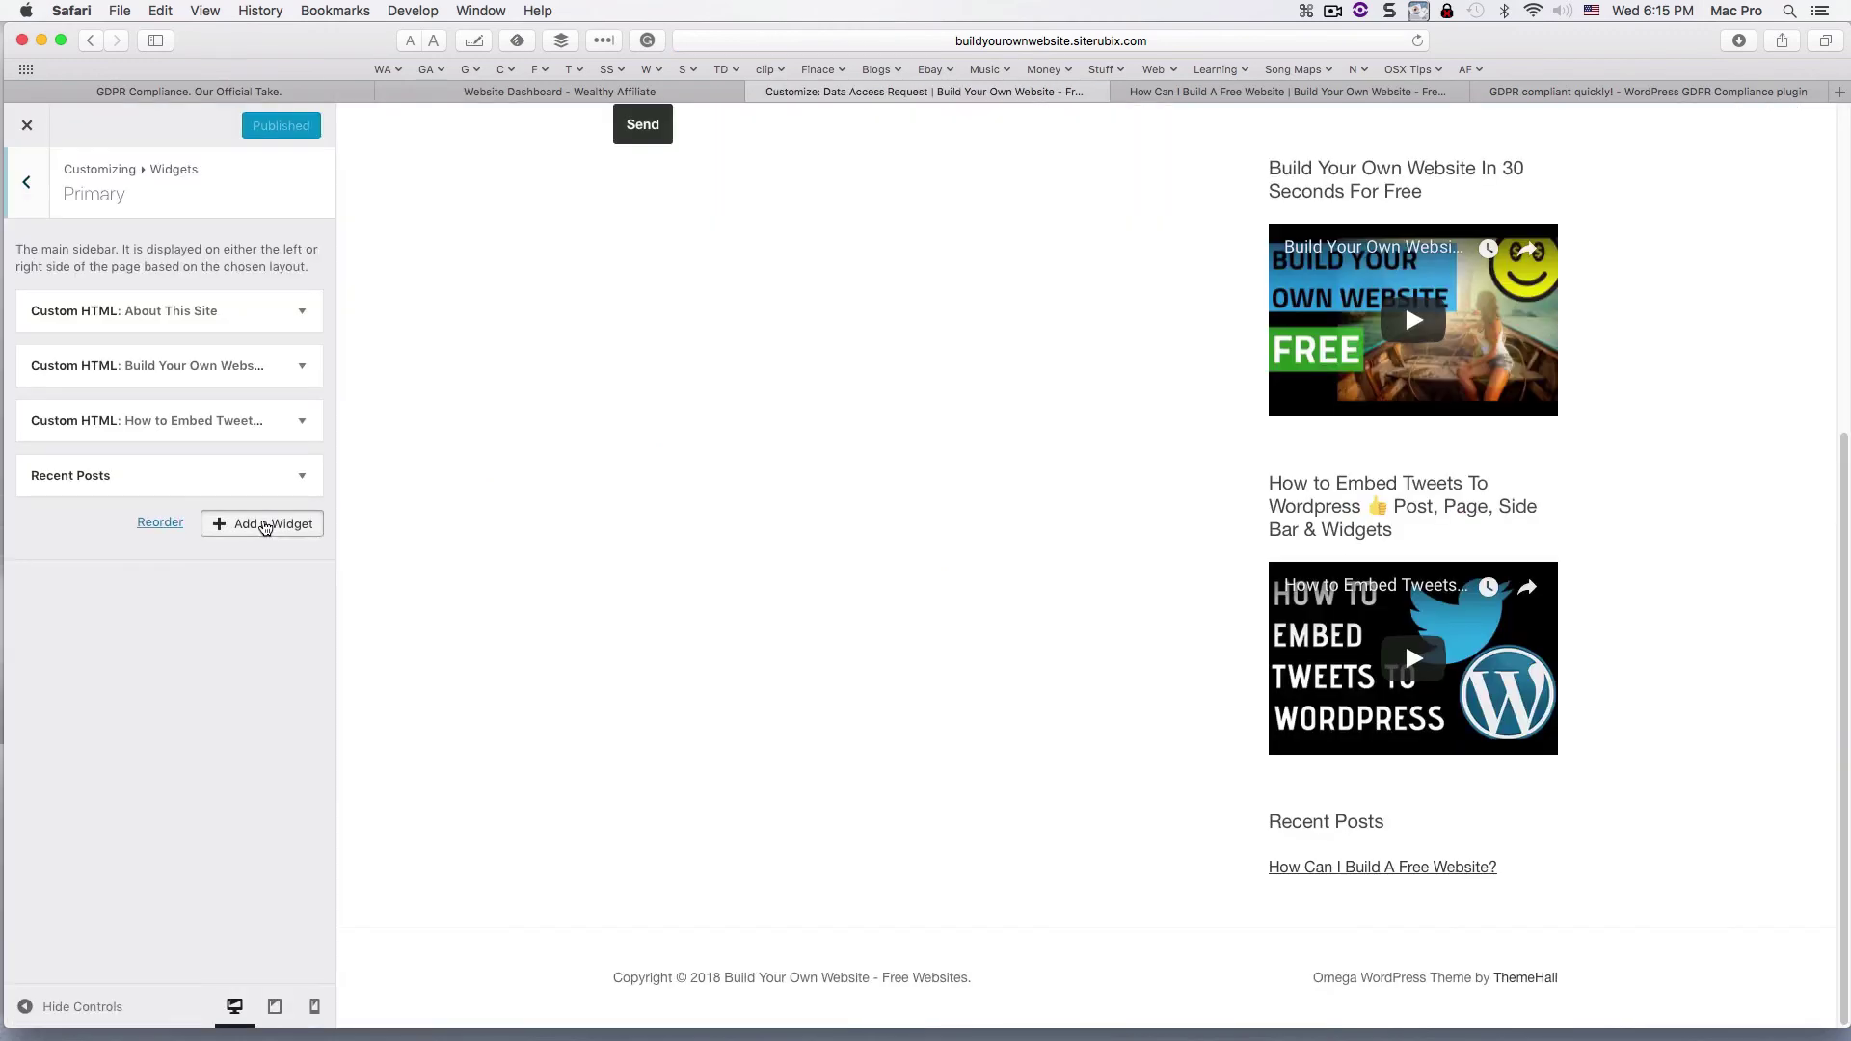
# Add a Custom HTML widget containing [wpgdprc_access_request_form] to the Primary sidebar.
pyautogui.click(269, 523)
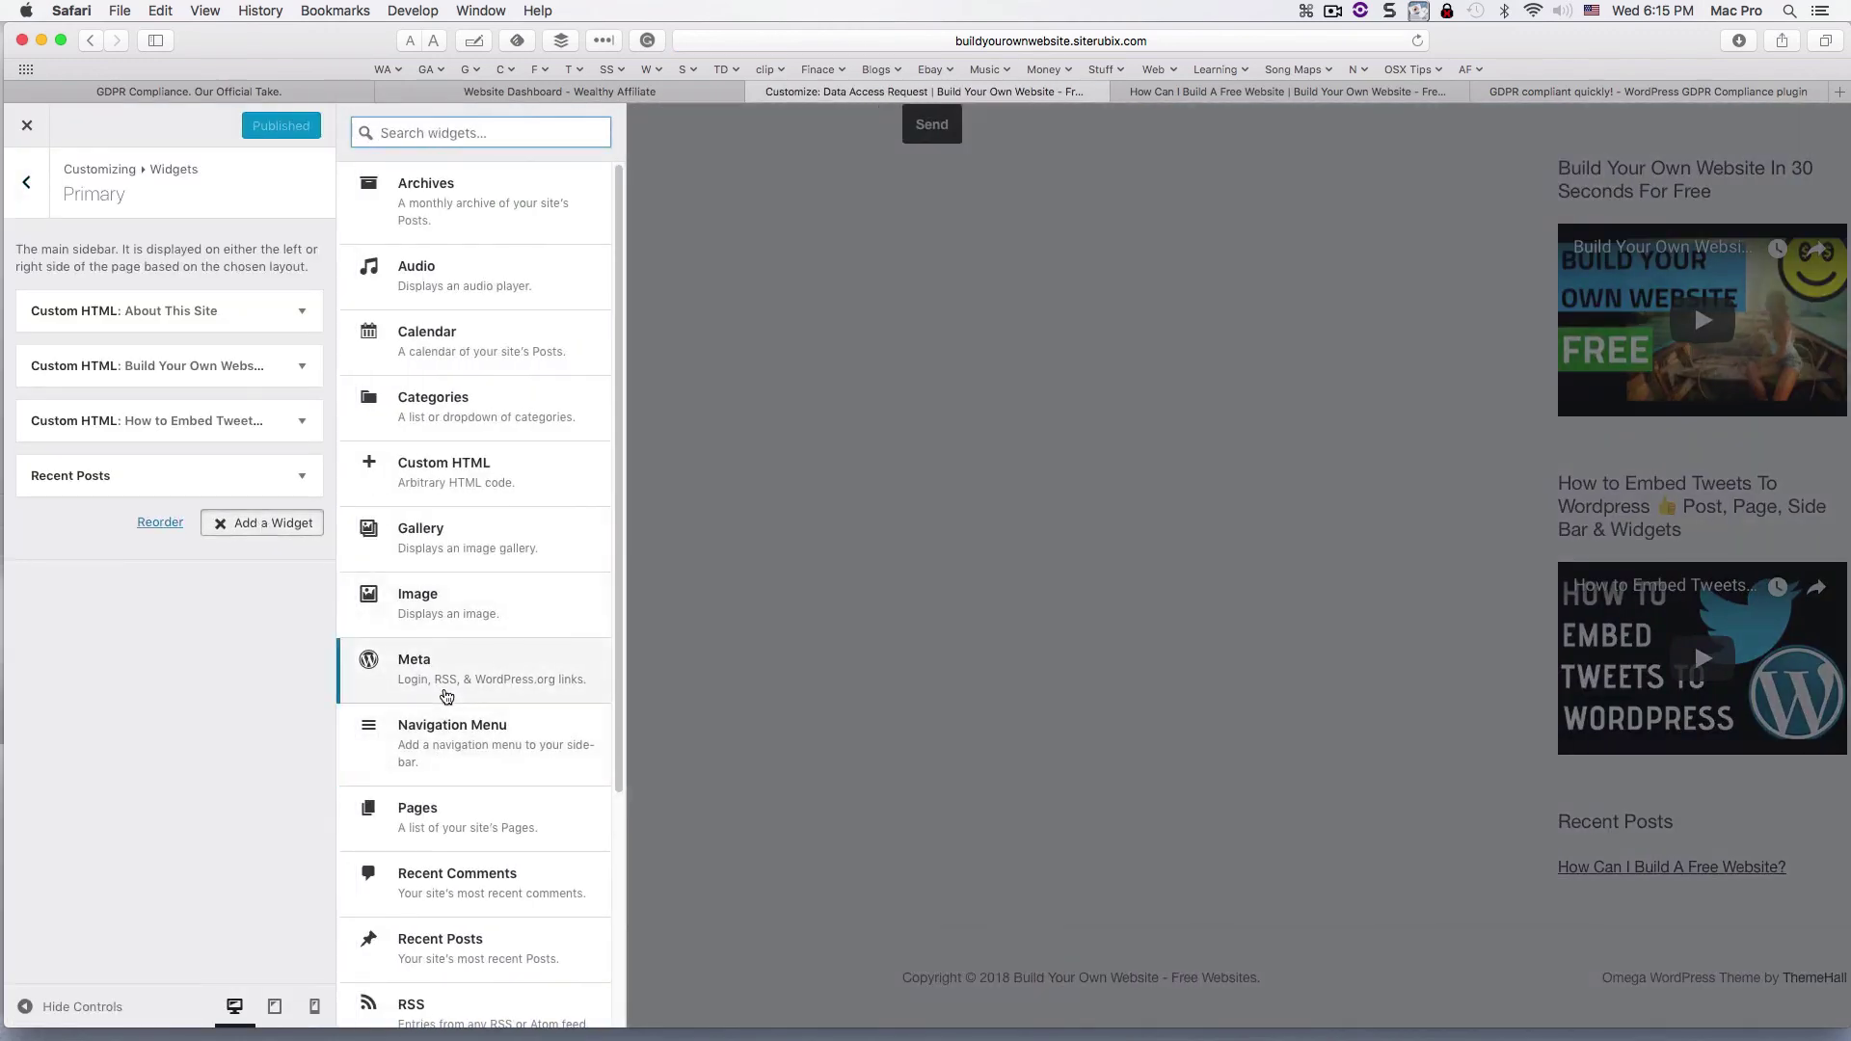
pyautogui.click(445, 468)
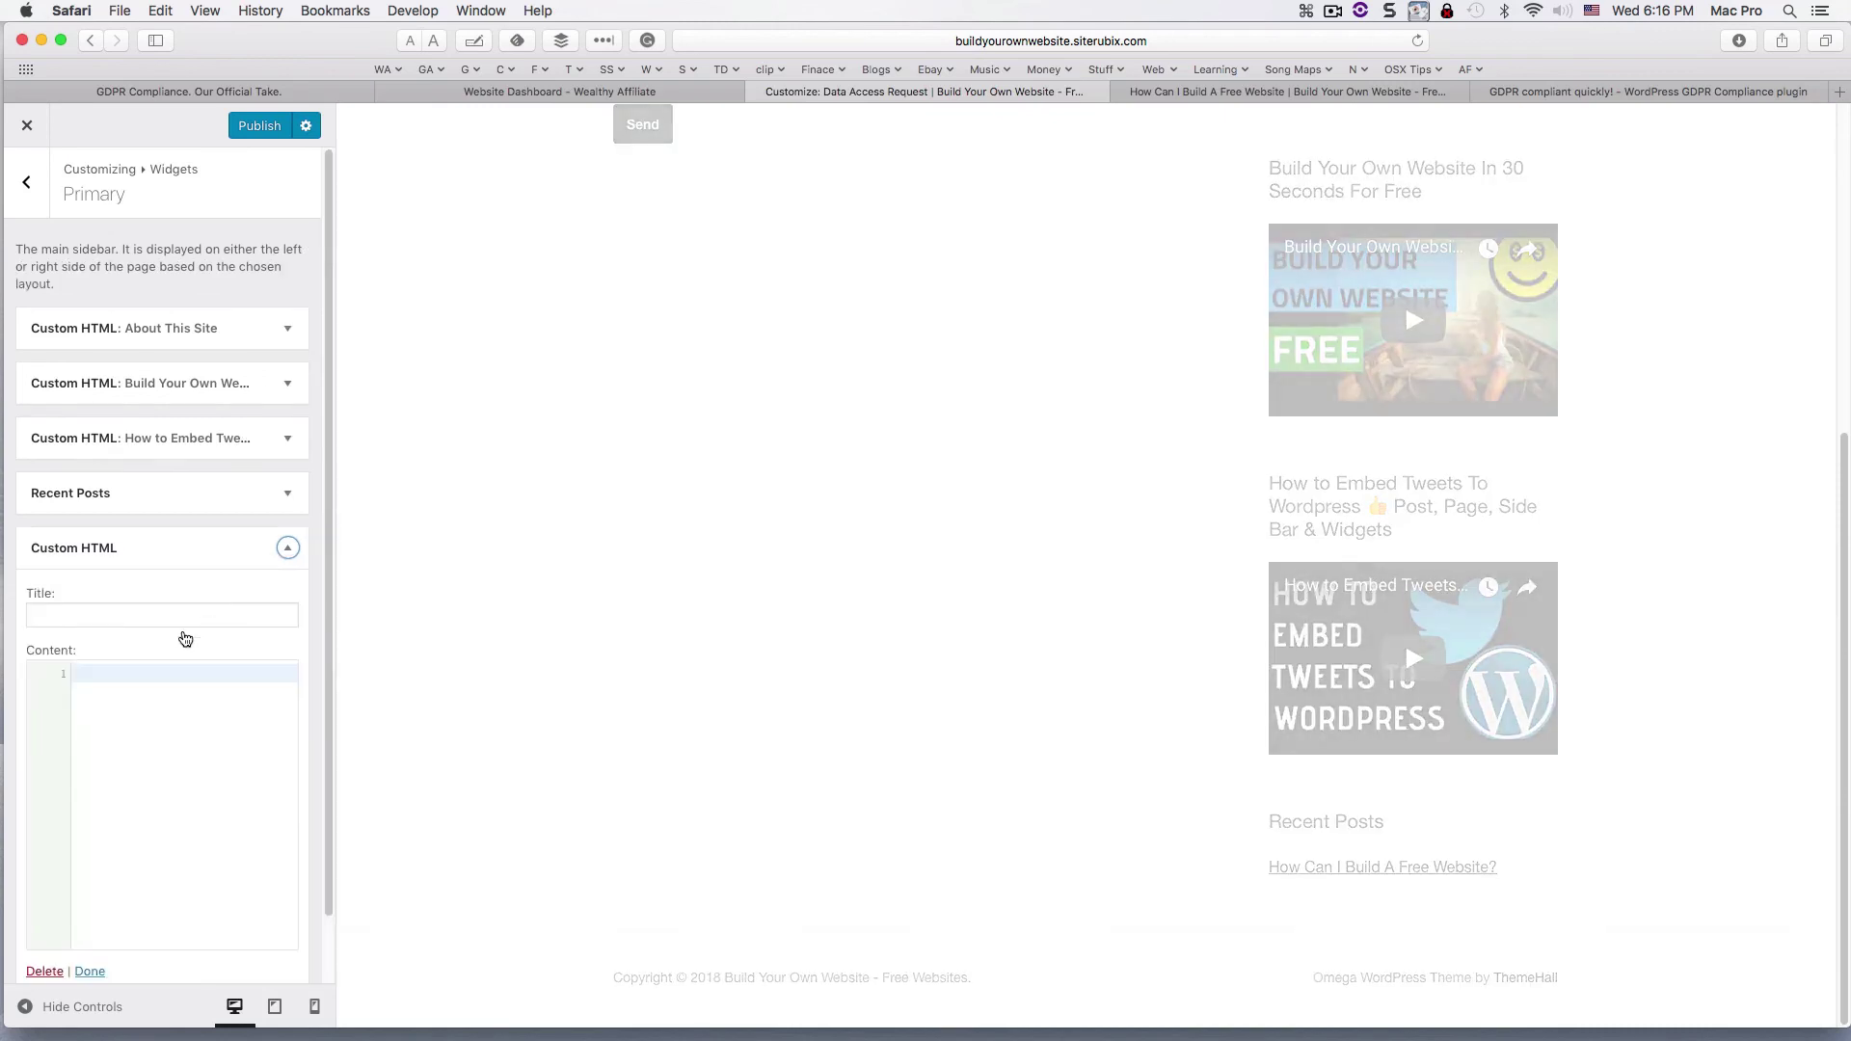
pyautogui.click(101, 695)
pyautogui.write('[wpgdprc_access_request_form]')
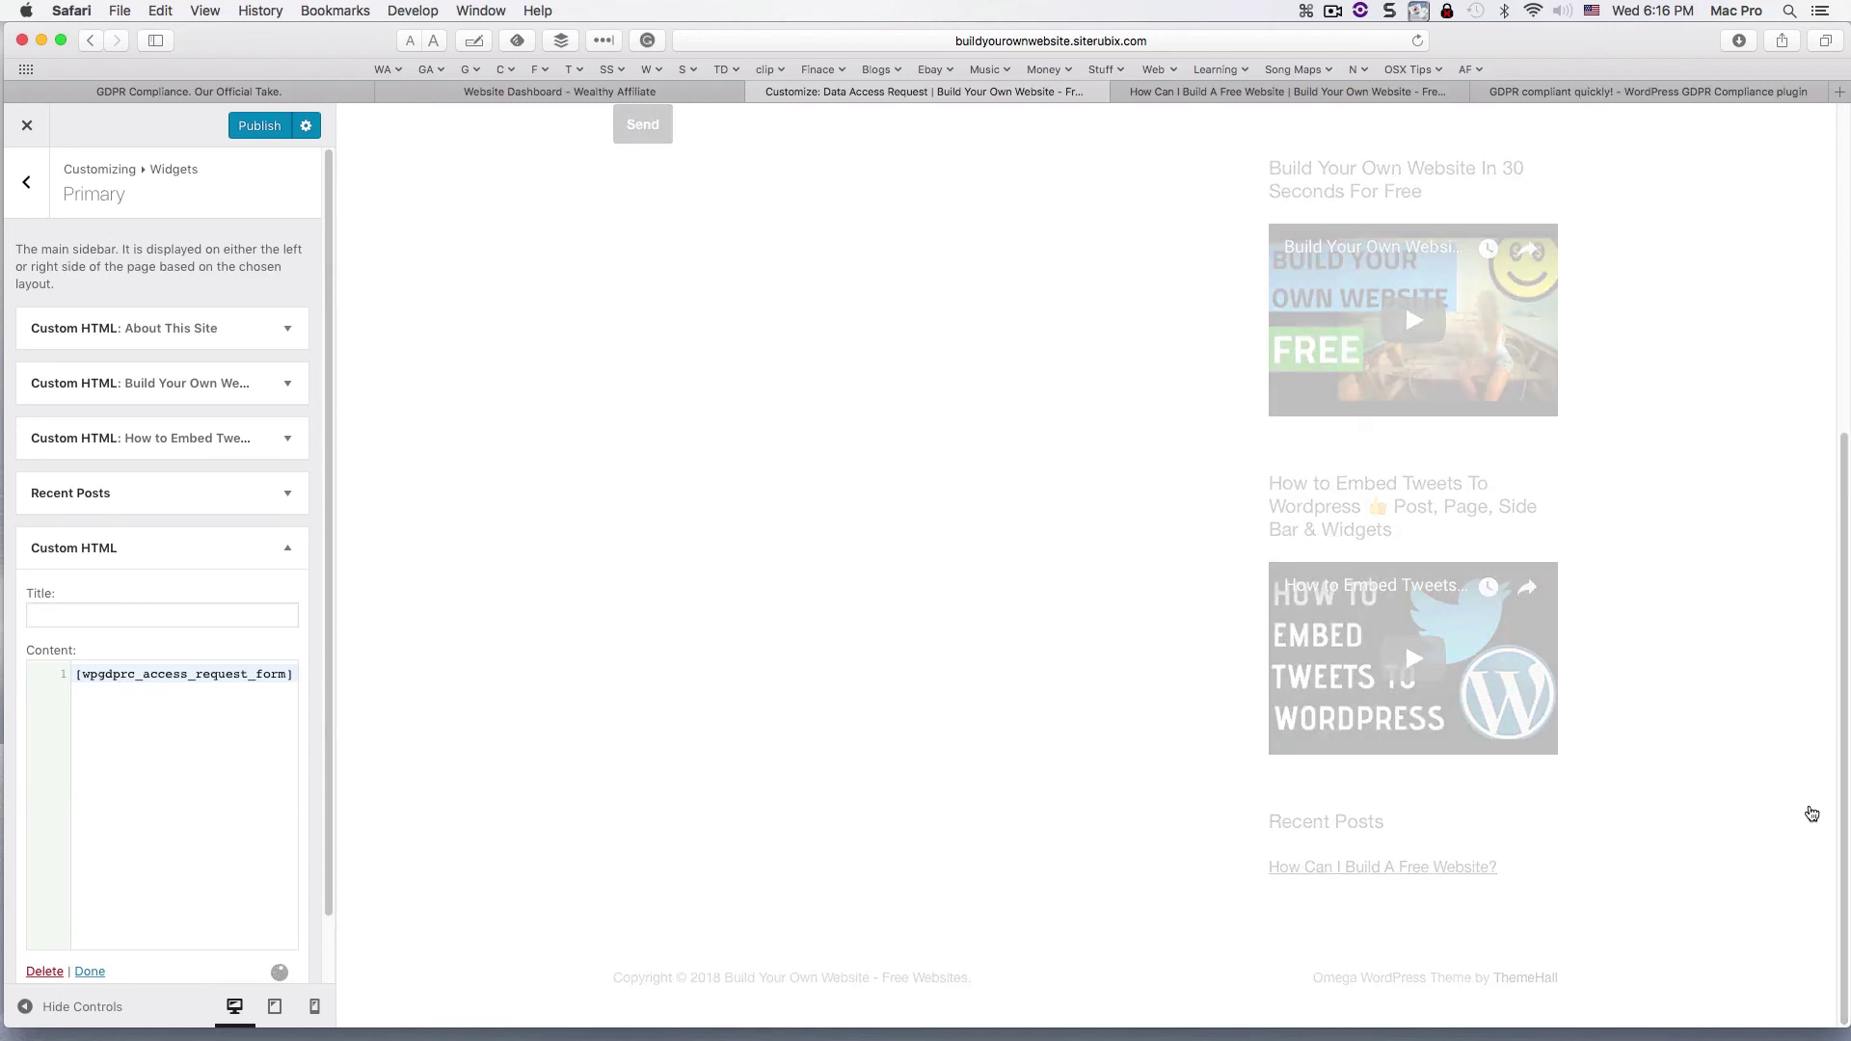
# Publish the sidebar widget and add a 'Data Access Request' heading above the form.
pyautogui.scroll(-5, 1842, 771)
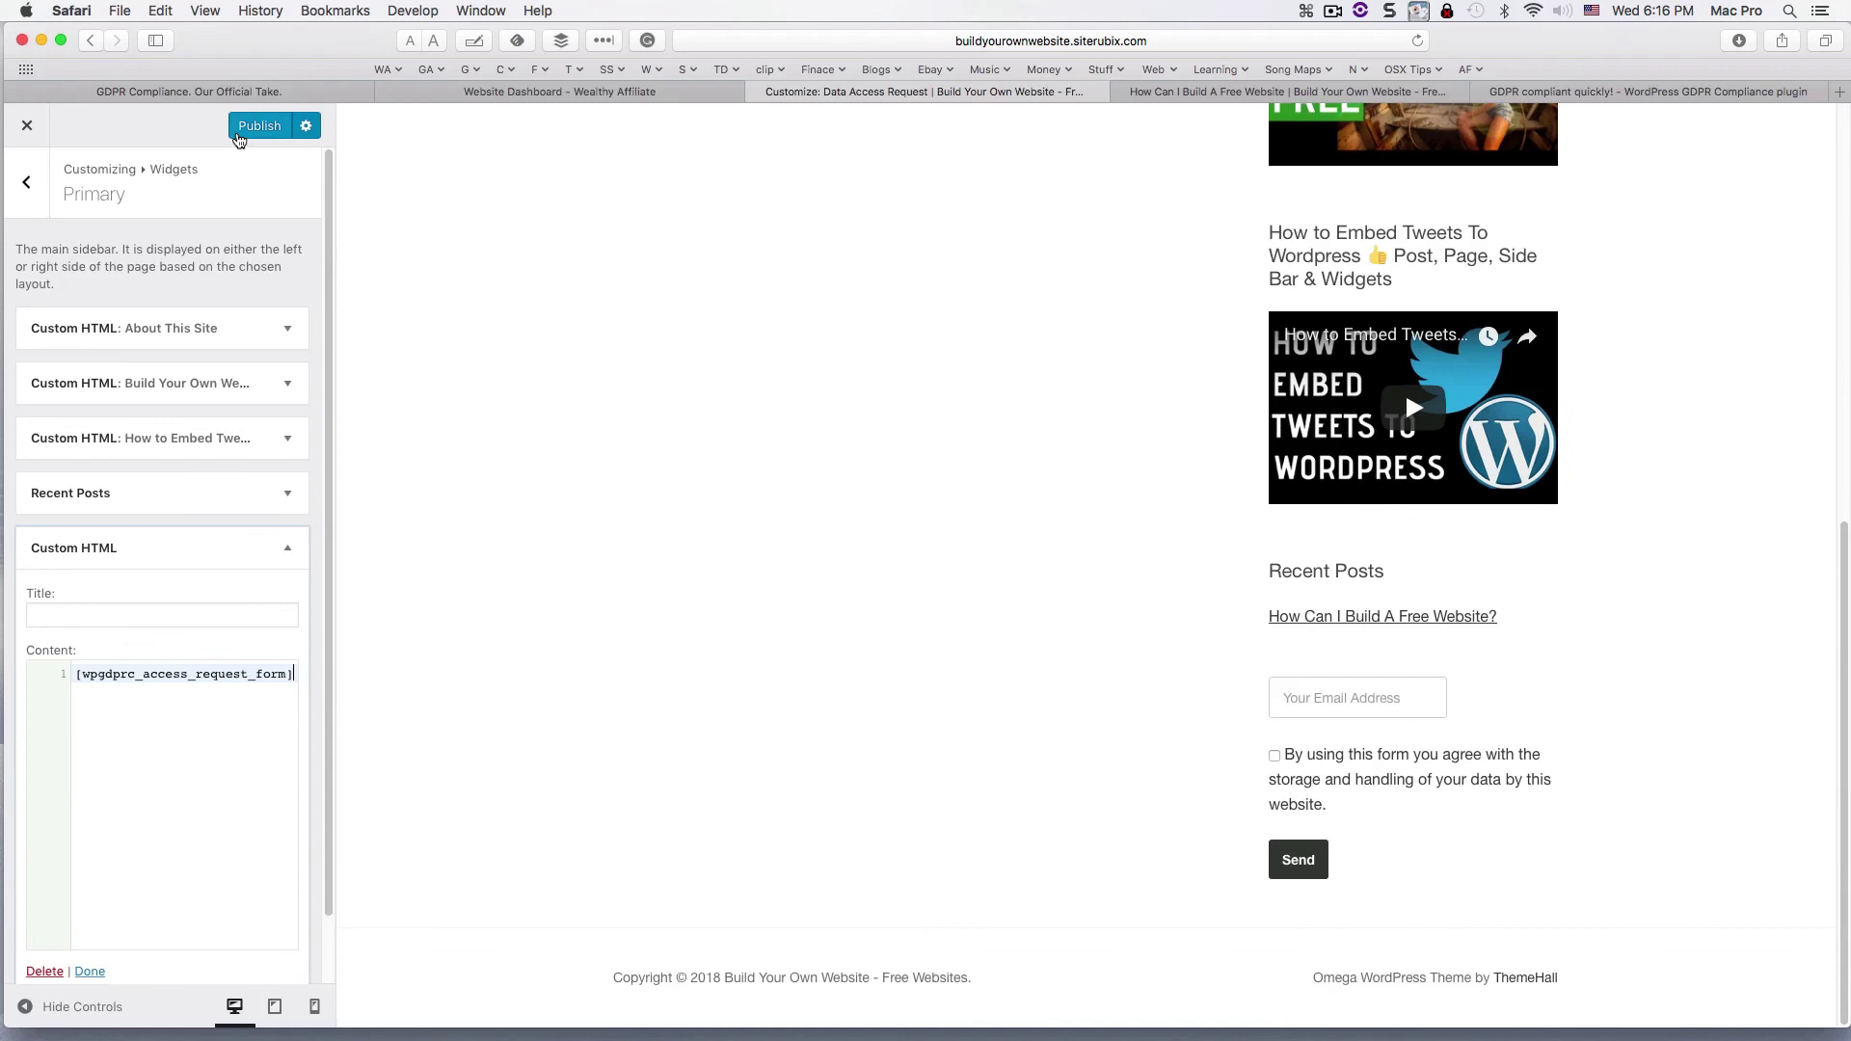
pyautogui.click(306, 125)
pyautogui.click(259, 127)
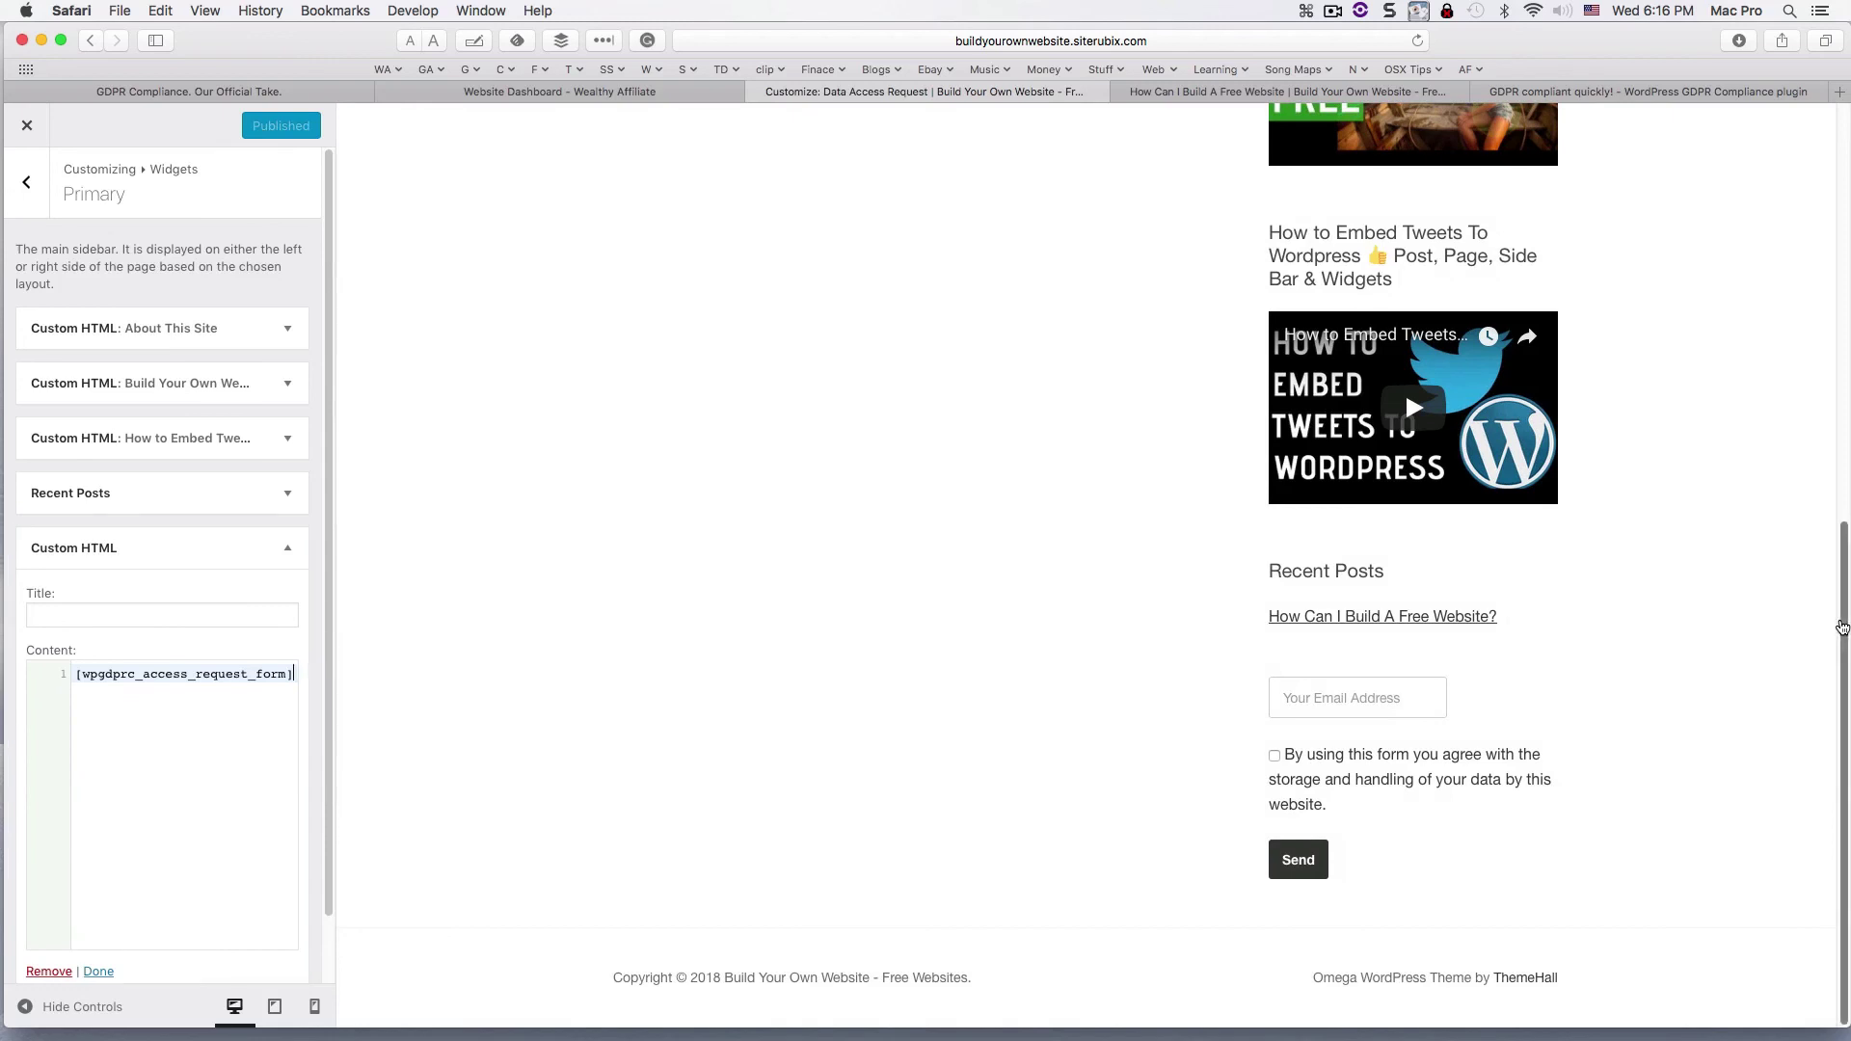
pyautogui.scroll(10, 1793, 675)
pyautogui.scroll(-10, 1768, 768)
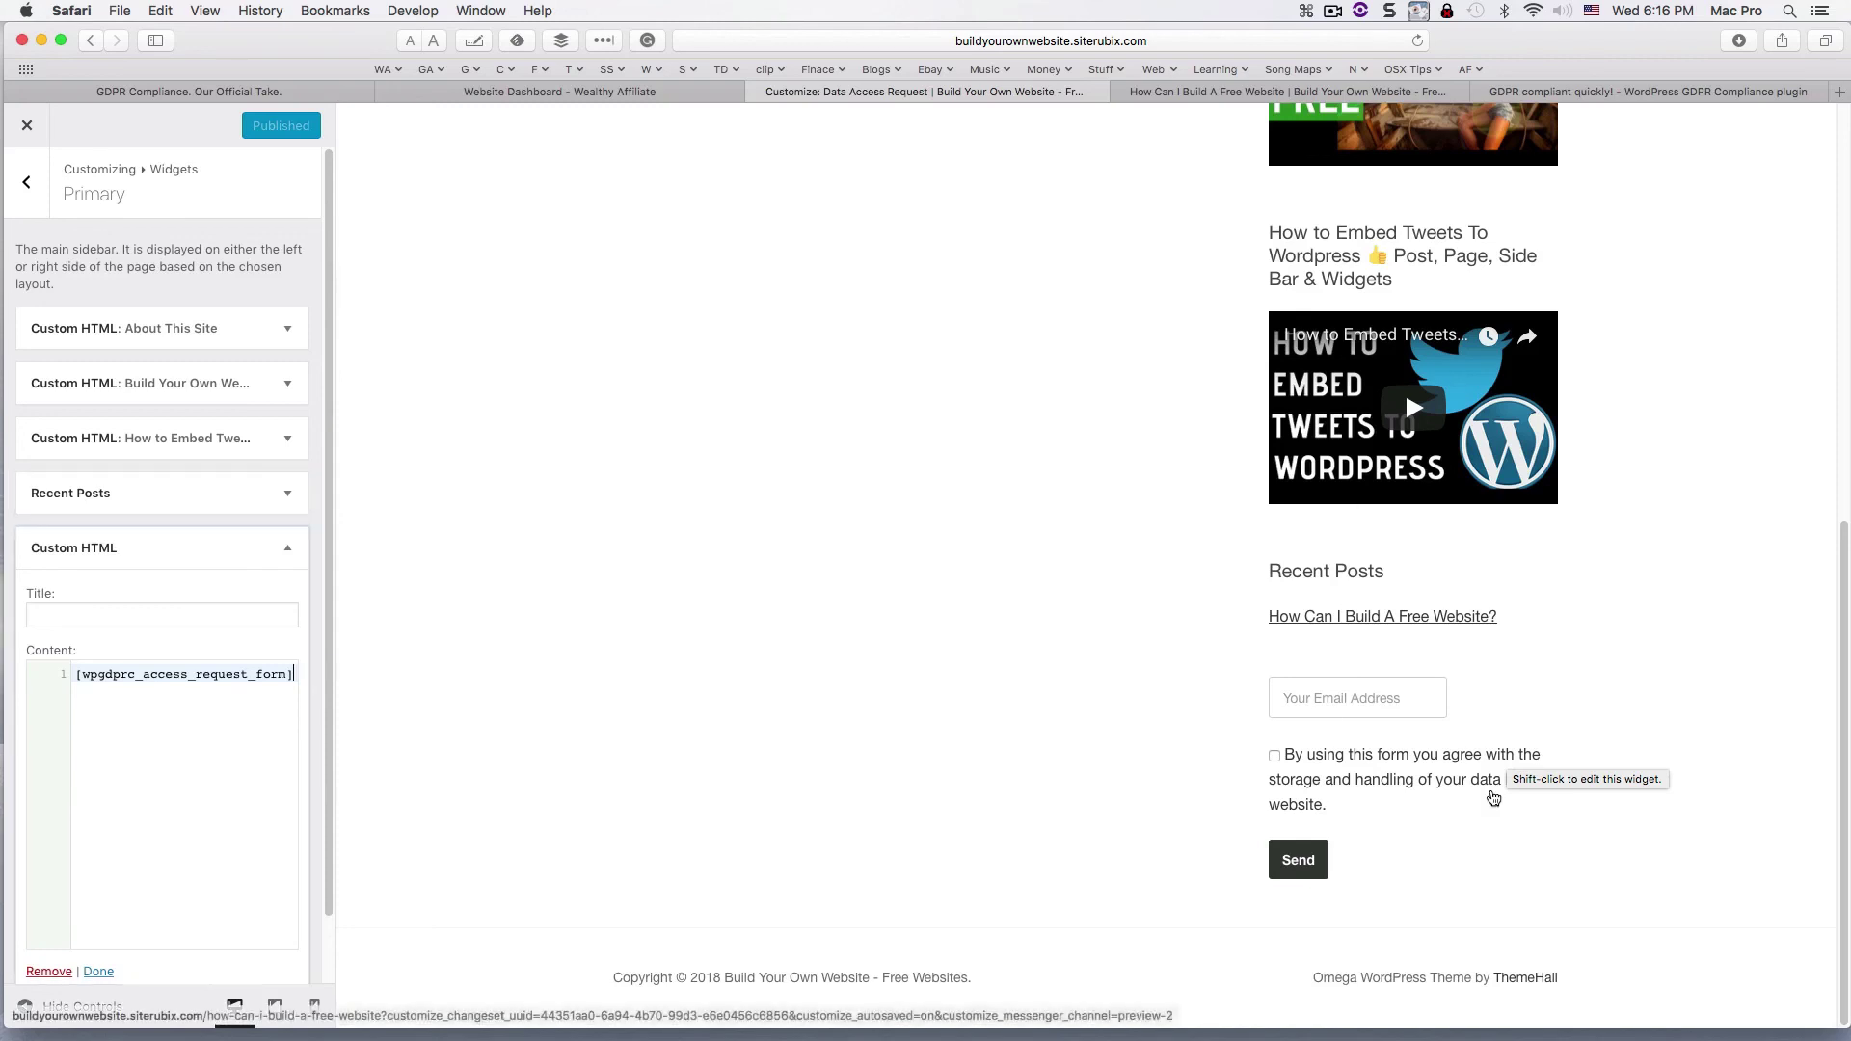
pyautogui.press('super+z')
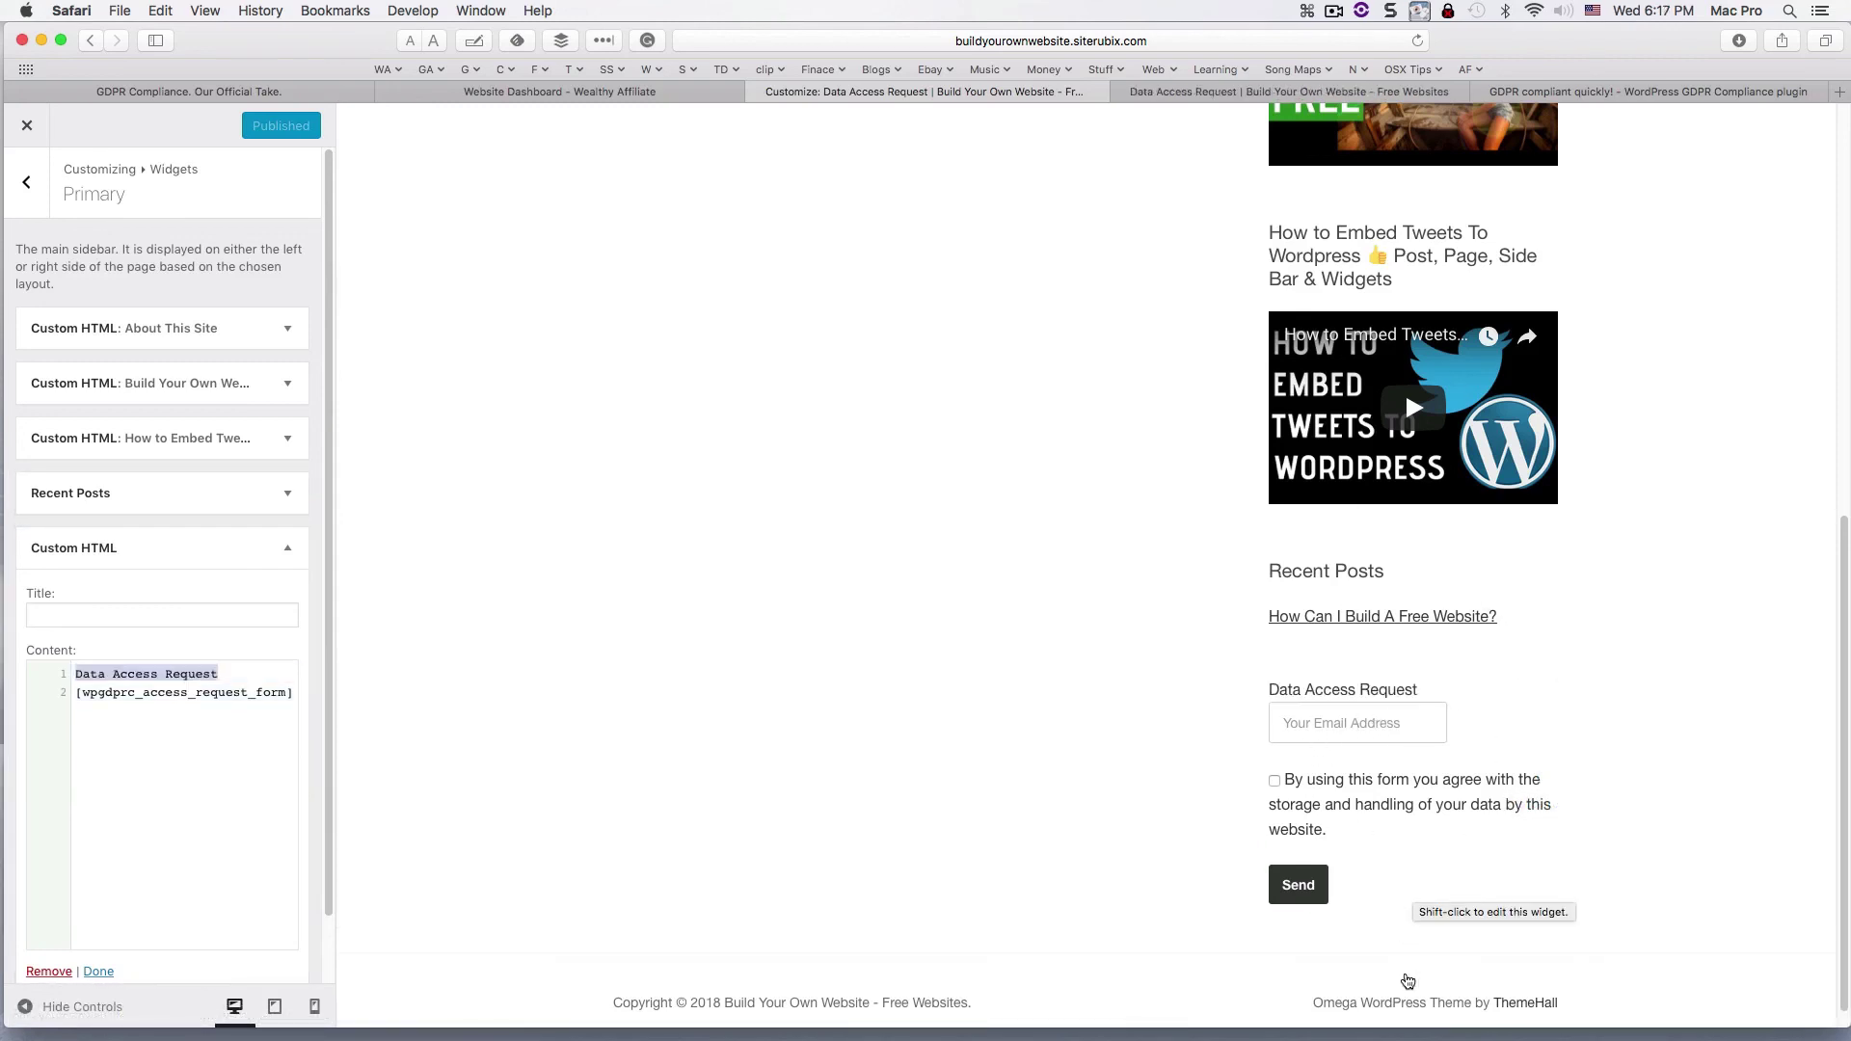